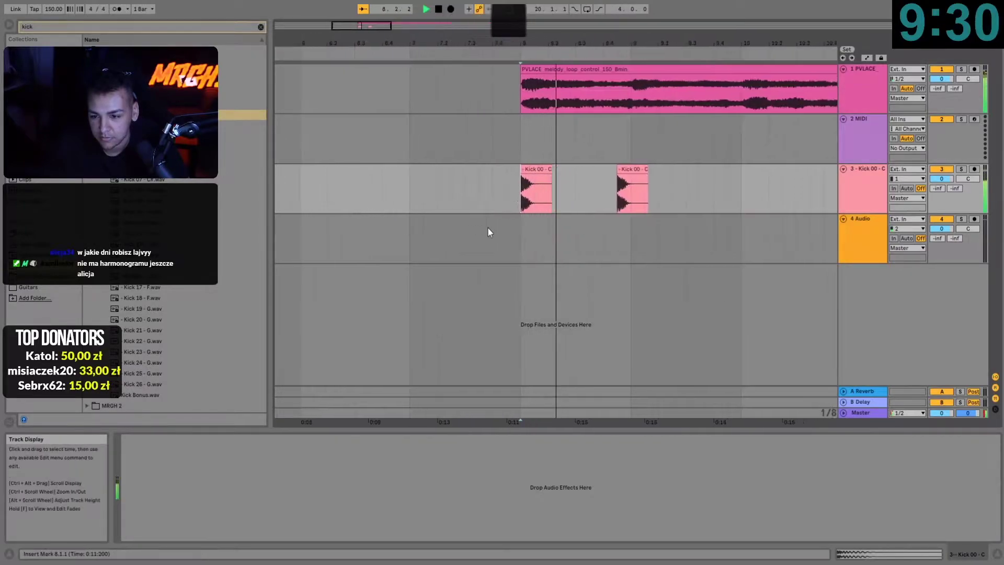
Step: Copy the kick to beats 9.2.1 and 9.2.3 on the kick track
{"action": "left_click", "coordinate": [500, 169], "text": "shift"}
{"action": "left_click_drag", "start_coordinate": [501, 169], "coordinate": [570, 180]}
{"action": "left_click", "coordinate": [651, 180]}
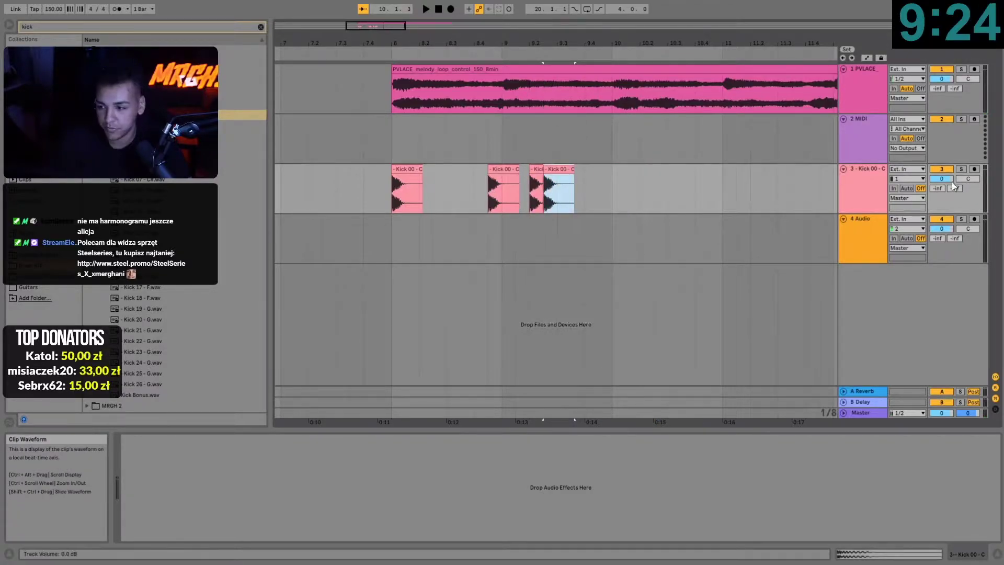
Step: Lower the kick track's volume to -3.3 dB and play back the kicks over the melody loop
{"action": "left_click_drag", "start_coordinate": [951, 180], "coordinate": [950, 186]}
{"action": "left_click", "coordinate": [394, 207]}
{"action": "key", "text": "space"}
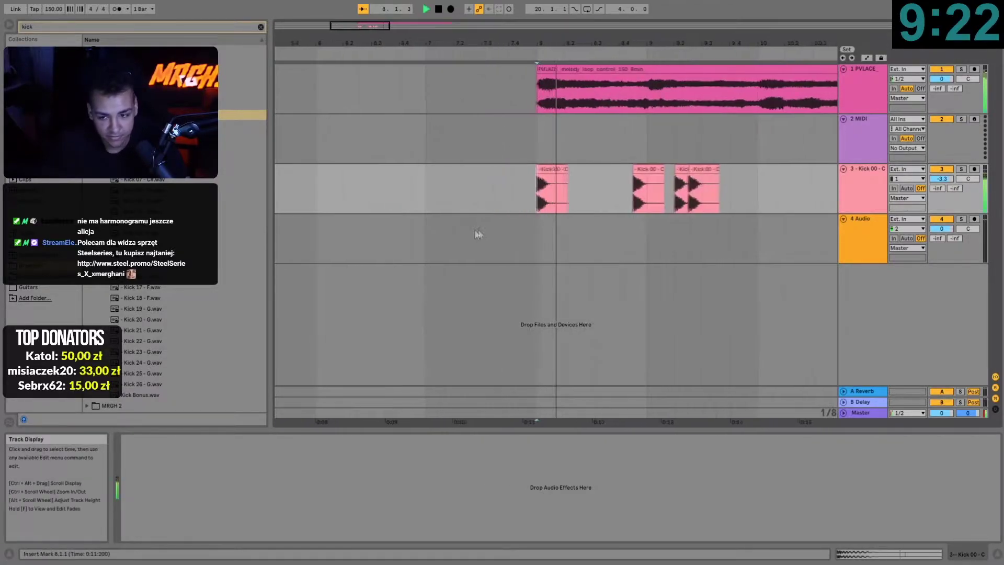
{"action": "key", "text": "space"}
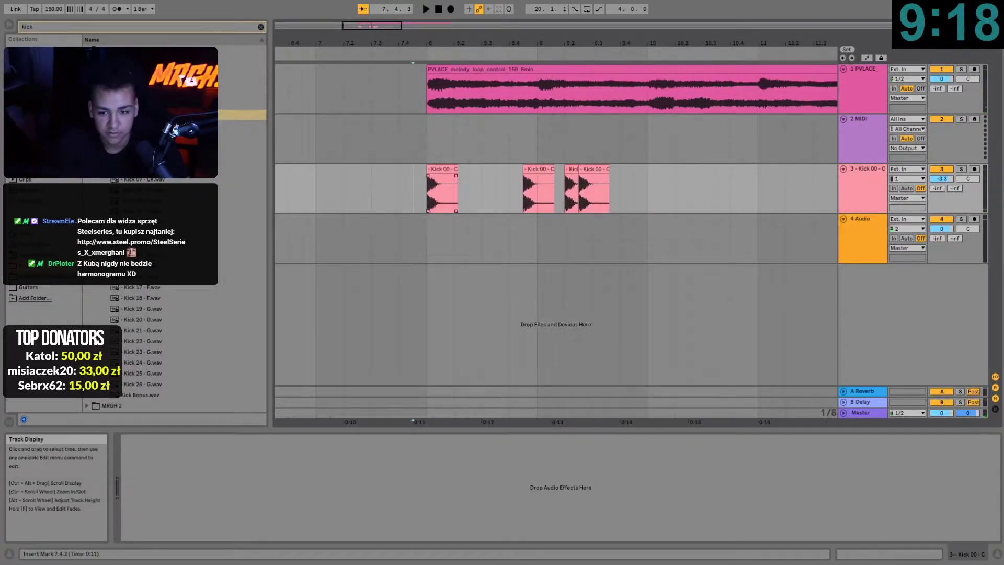
{"action": "key", "text": "space"}
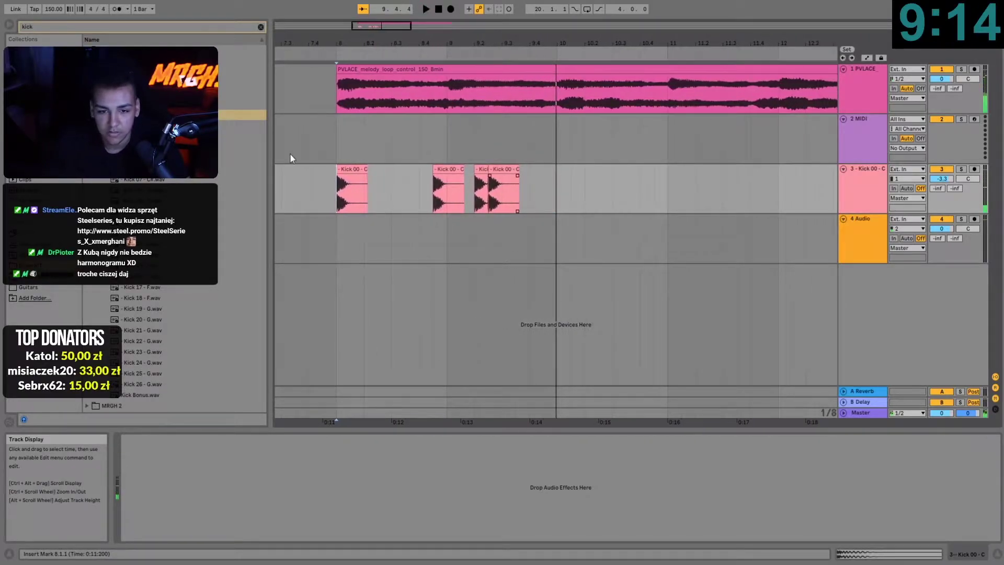
Step: Clear the kick search, place the Clap 01 sample at beat 8.3 on the empty audio track, and play it back
{"action": "left_click", "coordinate": [48, 25]}
{"action": "key", "text": "BackSpace"}
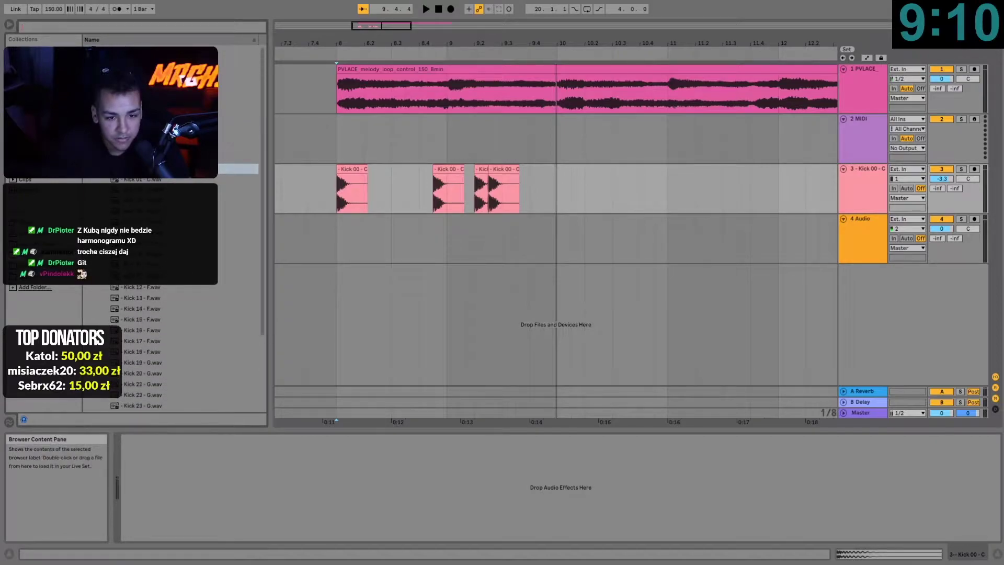
{"action": "left_click", "coordinate": [120, 115]}
{"action": "key", "text": "Down"}
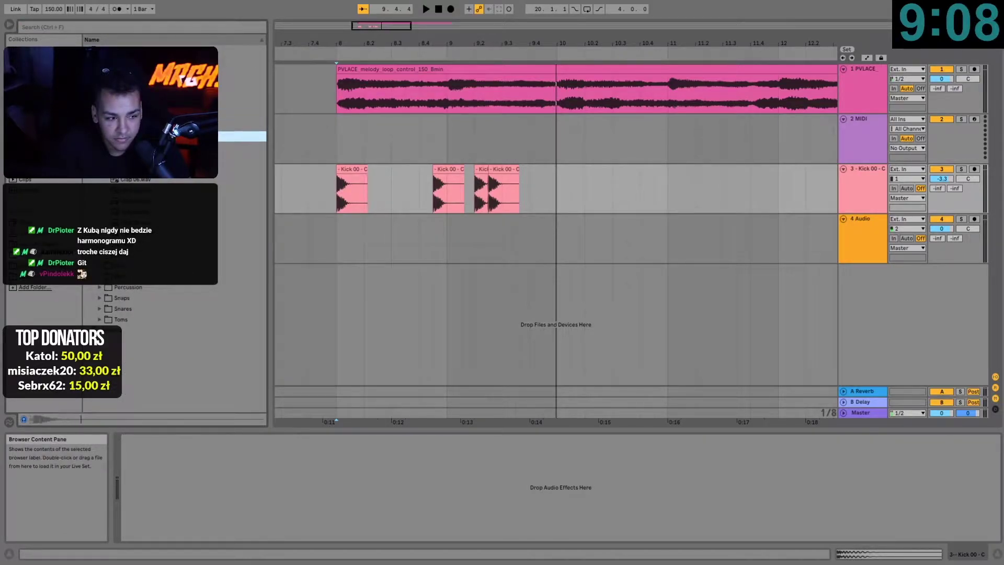
{"action": "left_click_drag", "start_coordinate": [120, 126], "coordinate": [241, 157]}
{"action": "left_click_drag", "start_coordinate": [416, 199], "coordinate": [397, 252]}
{"action": "key", "text": "space"}
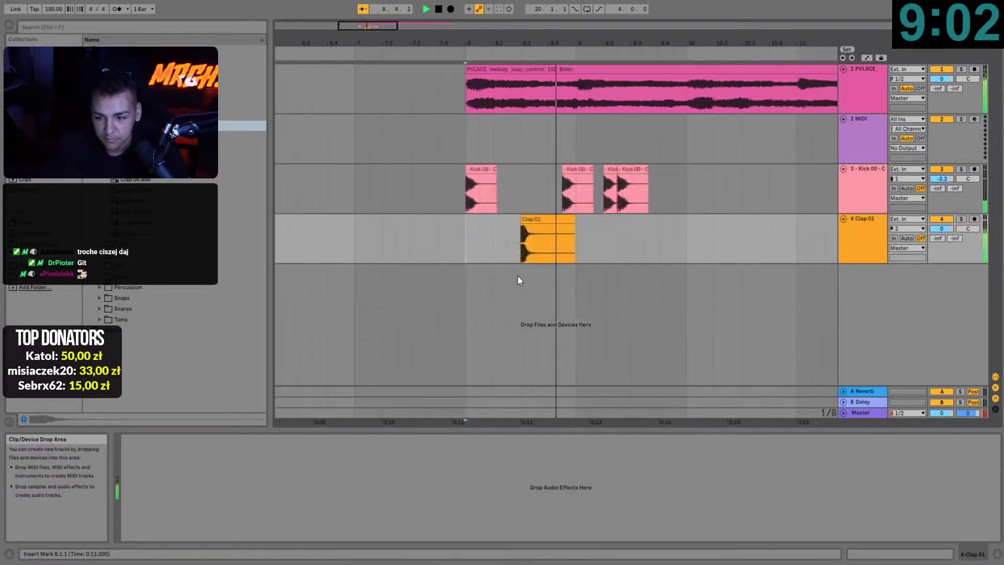
{"action": "key", "text": "space"}
Step: Copy the clap to beat 9.3, with the clap track's volume lowered to -4.4 dB, and play back the pattern
{"action": "left_click_drag", "start_coordinate": [445, 224], "coordinate": [557, 222]}
{"action": "left_click", "coordinate": [385, 253]}
{"action": "key", "text": "space"}
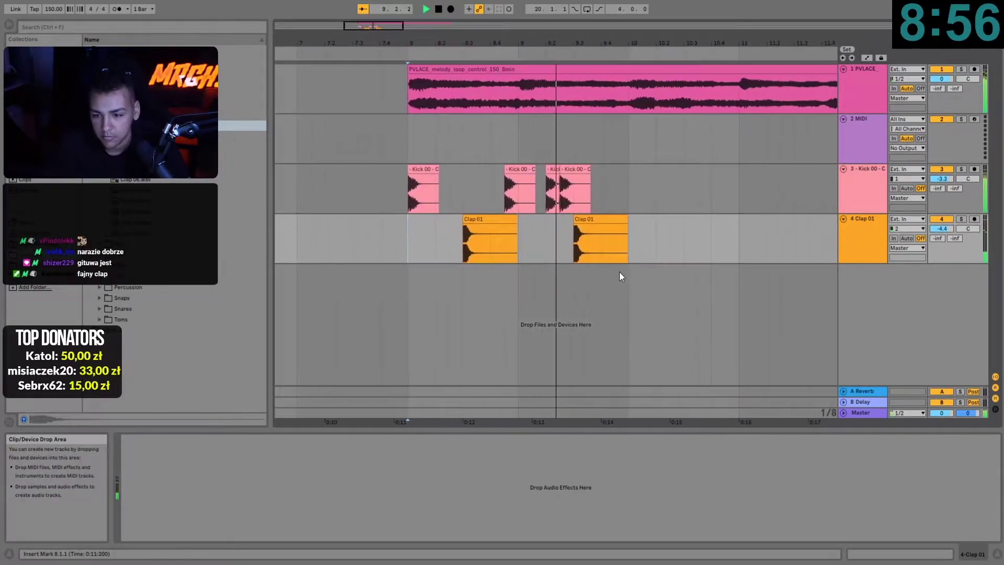
{"action": "key", "text": "space"}
Step: Duplicate the two-bar kick pattern from bars 8–10 into bars 10–12
{"action": "left_click_drag", "start_coordinate": [326, 188], "coordinate": [544, 197]}
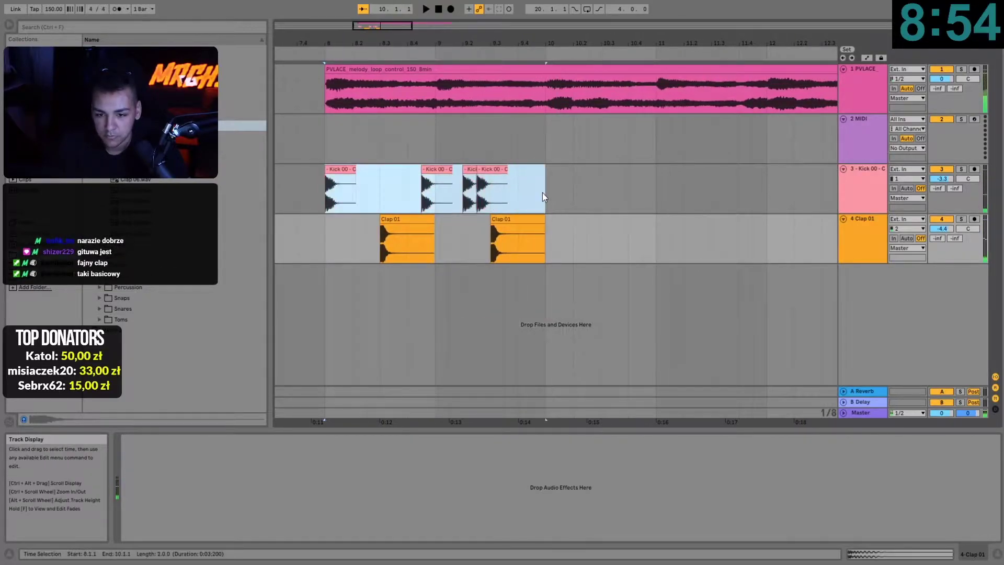
{"action": "key", "text": "ctrl+d"}
{"action": "left_click", "coordinate": [543, 204]}
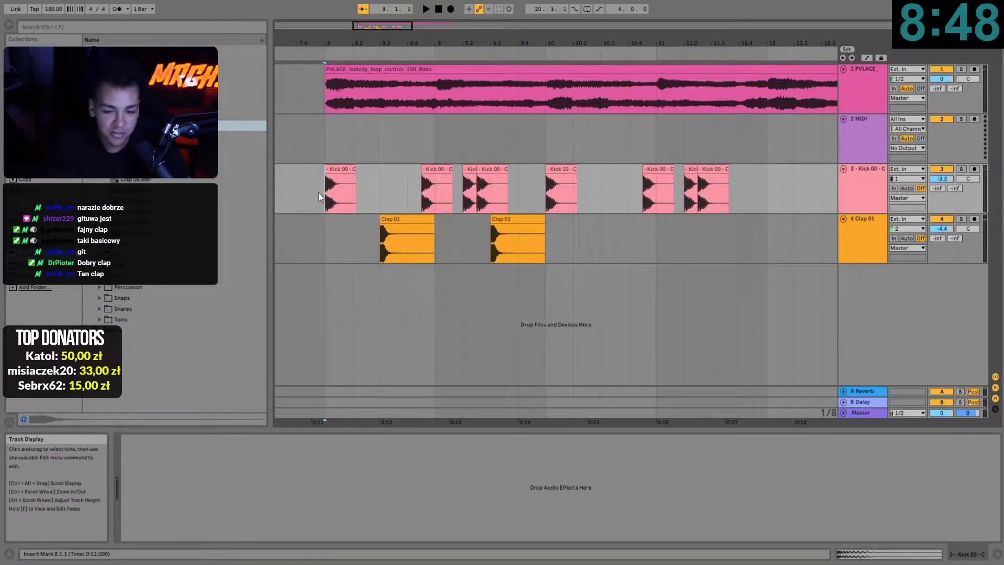
Step: Copy the clap to beat 10.3 and shorten all three clap clips to about one beat each
{"action": "key", "text": "space"}
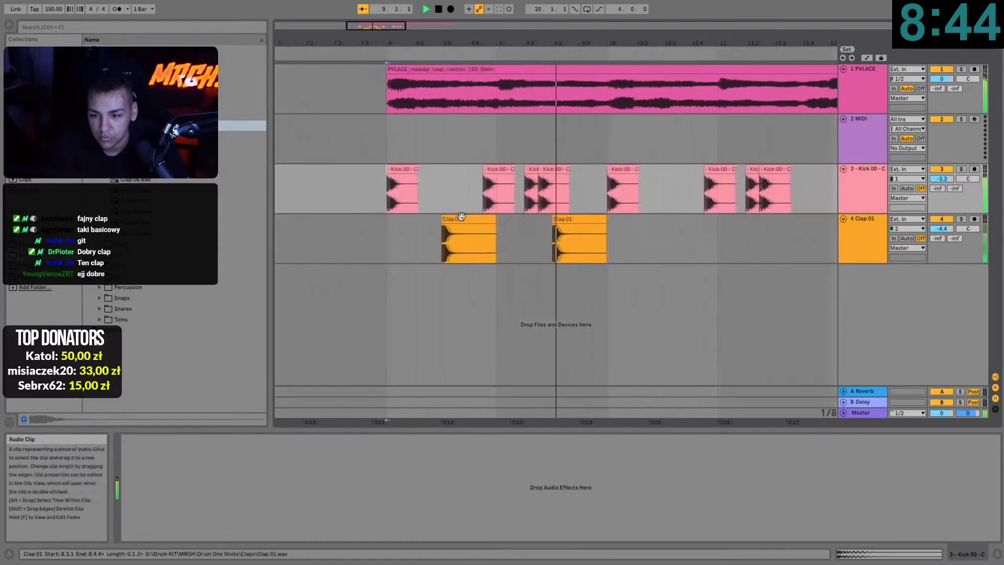
{"action": "left_click_drag", "start_coordinate": [449, 220], "coordinate": [574, 232], "text": "ctrl"}
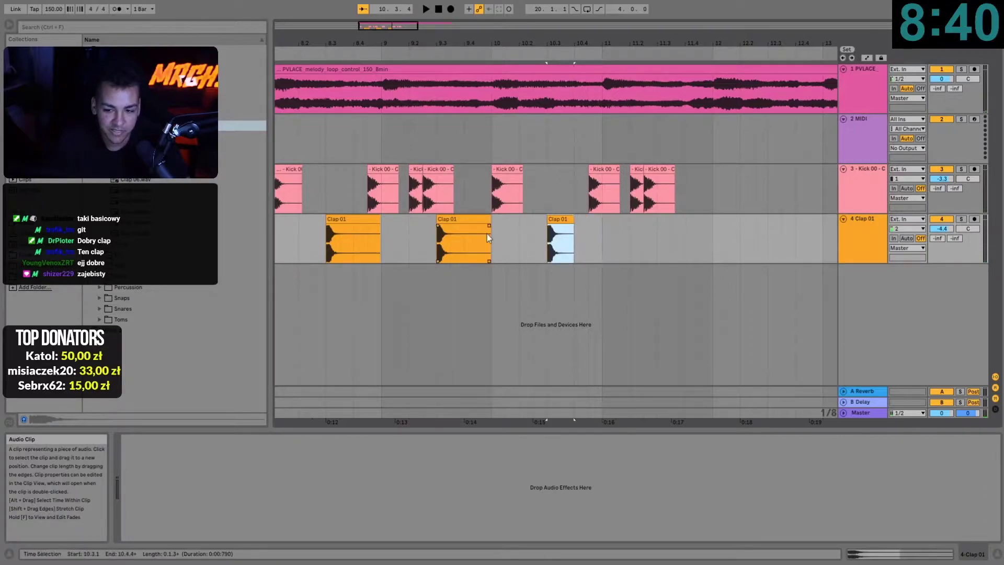
{"action": "left_click_drag", "start_coordinate": [489, 234], "coordinate": [464, 233]}
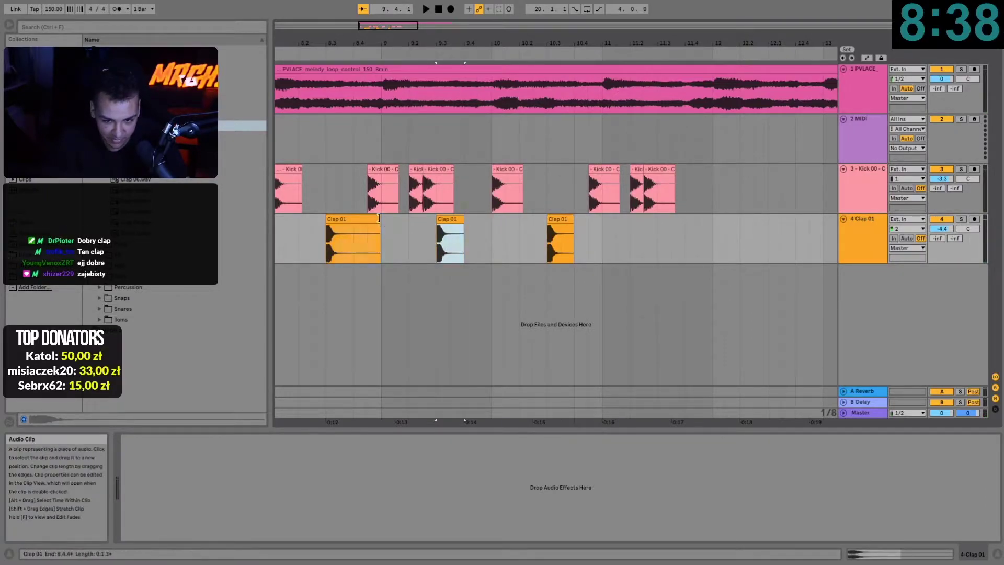
{"action": "left_click_drag", "start_coordinate": [378, 218], "coordinate": [359, 220]}
{"action": "scroll", "coordinate": [369, 227], "scroll_direction": "down", "scroll_amount": 5}
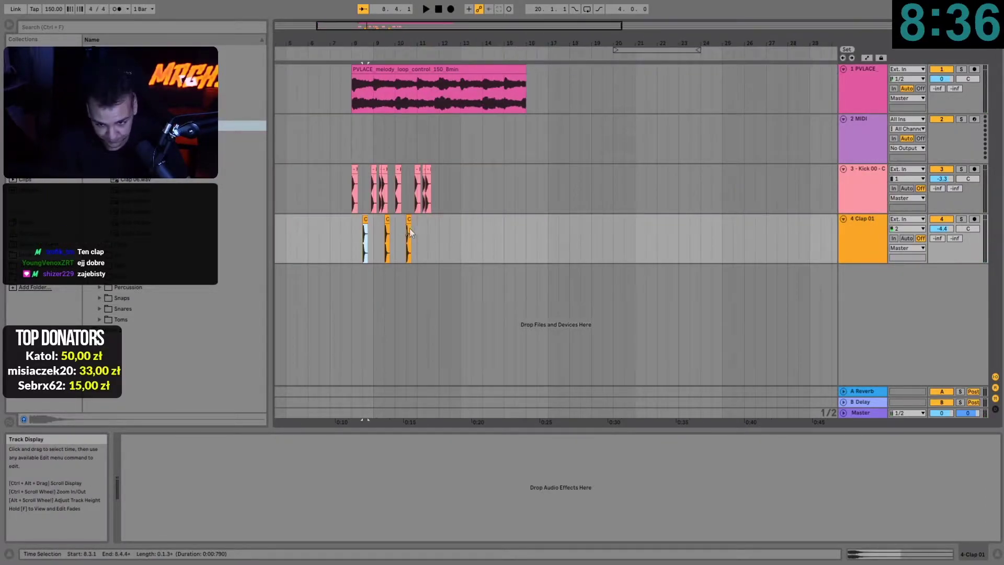
Step: Play back the kicks and claps with the melody and delete the single kick just before bar 11
{"action": "left_click", "coordinate": [386, 239]}
{"action": "key", "text": "space"}
{"action": "scroll", "coordinate": [491, 264], "scroll_direction": "up", "scroll_amount": 5}
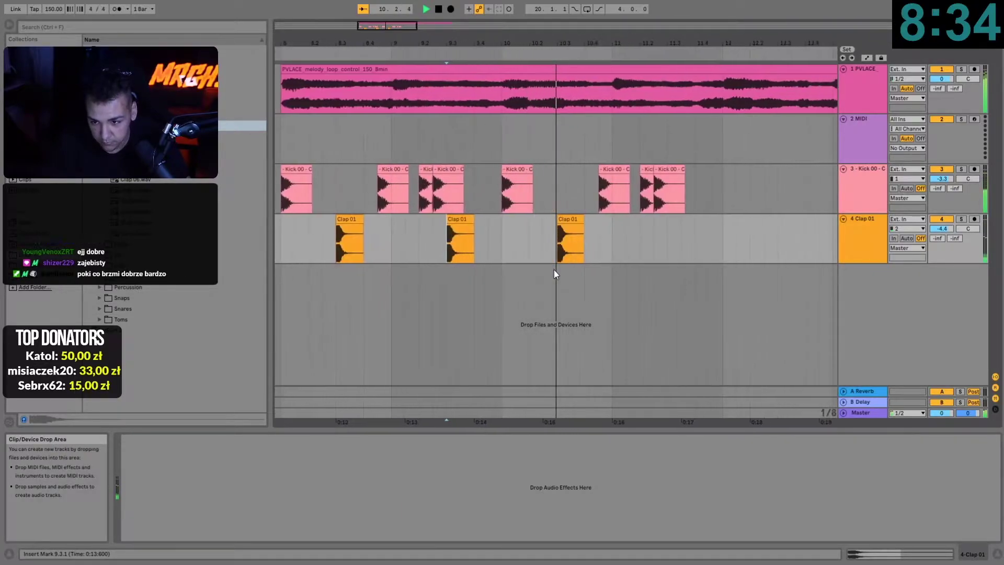
{"action": "scroll", "coordinate": [349, 244], "scroll_direction": "down", "scroll_amount": 5}
{"action": "left_click", "coordinate": [327, 193]}
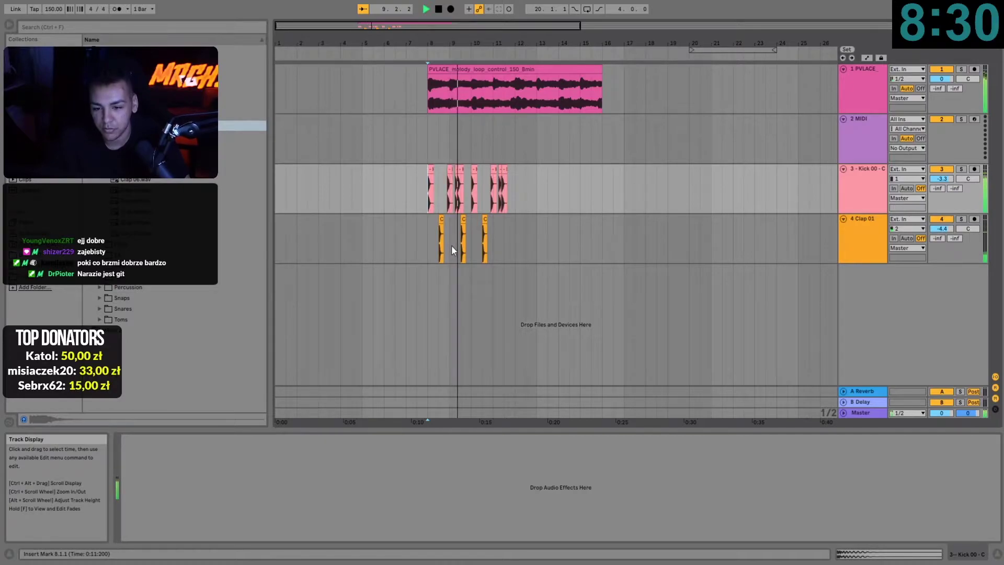
{"action": "scroll", "coordinate": [451, 246], "scroll_direction": "up", "scroll_amount": 5}
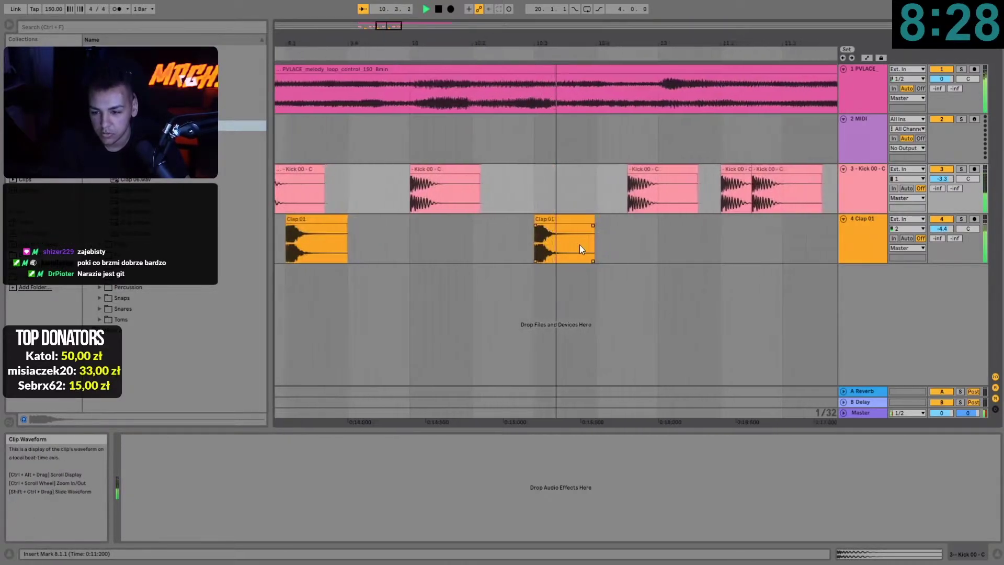
{"action": "key", "text": "space"}
{"action": "left_click", "coordinate": [527, 169]}
{"action": "key", "text": "Delete"}
Step: Play back the thinned kick pattern and copy a clap to beat 11.3
{"action": "left_click", "coordinate": [295, 202]}
{"action": "key", "text": "space"}
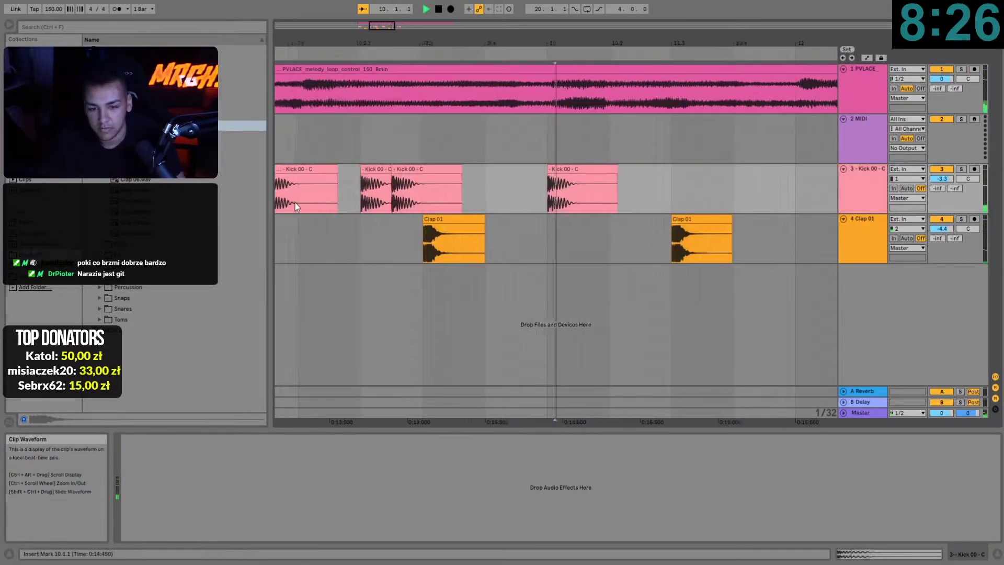
{"action": "scroll", "coordinate": [565, 264], "scroll_direction": "down", "scroll_amount": 4}
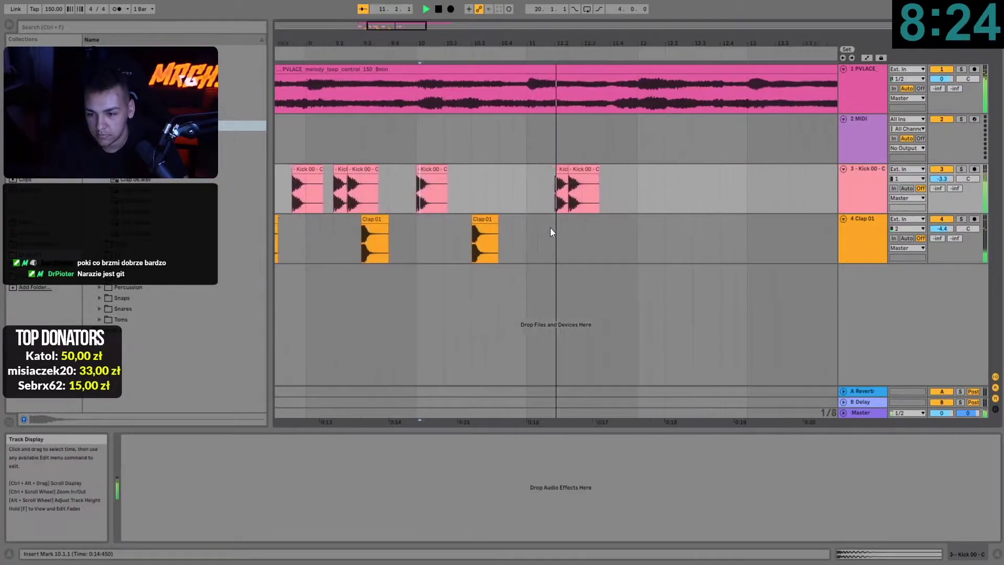
{"action": "key", "text": "space"}
{"action": "left_click_drag", "start_coordinate": [428, 220], "coordinate": [538, 238]}
Step: Duplicate the four-bar kick and clap section from bars 8–12 into bars 12–16
{"action": "scroll", "coordinate": [567, 240], "scroll_direction": "down", "scroll_amount": 5}
{"action": "left_click_drag", "start_coordinate": [428, 194], "coordinate": [515, 250]}
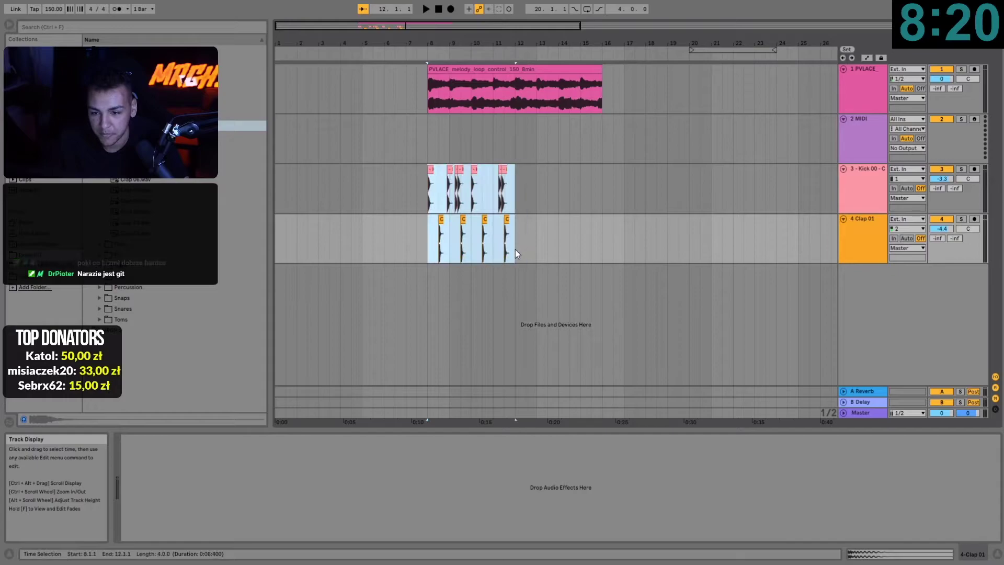
{"action": "key", "text": "ctrl+d"}
{"action": "left_click", "coordinate": [419, 208]}
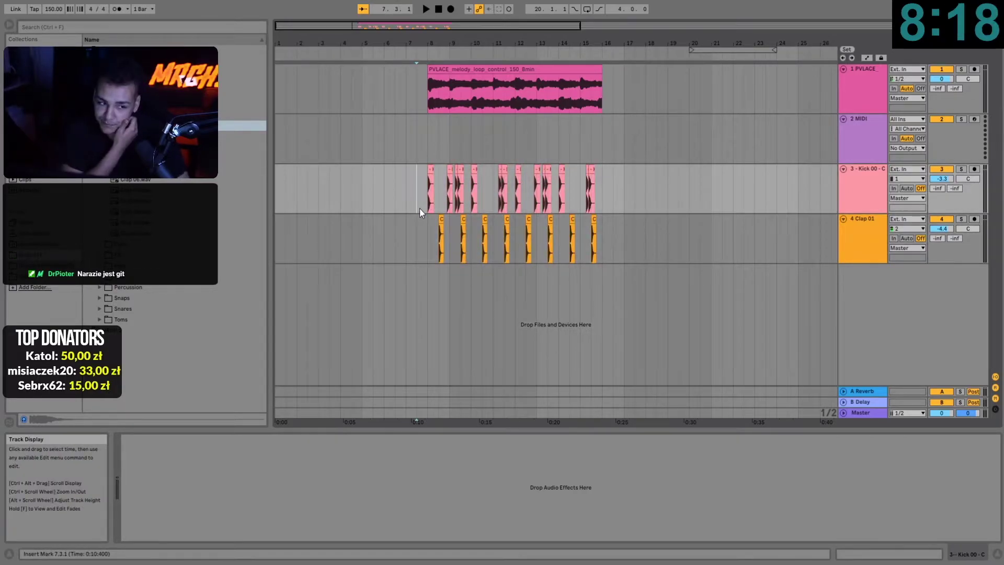
Step: Search all browser categories for "serum"
{"action": "left_click", "coordinate": [56, 26]}
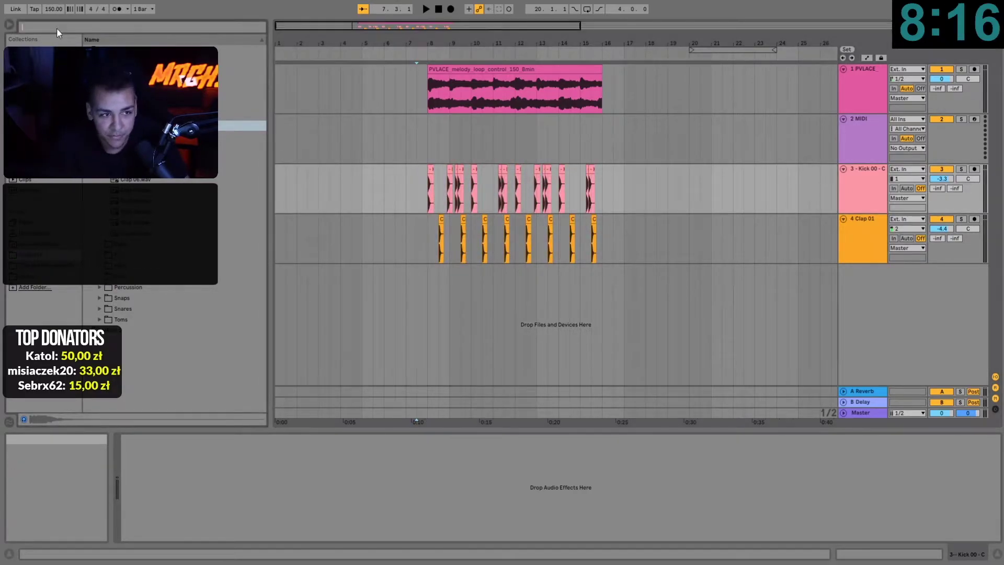
{"action": "type", "text": "serum"}
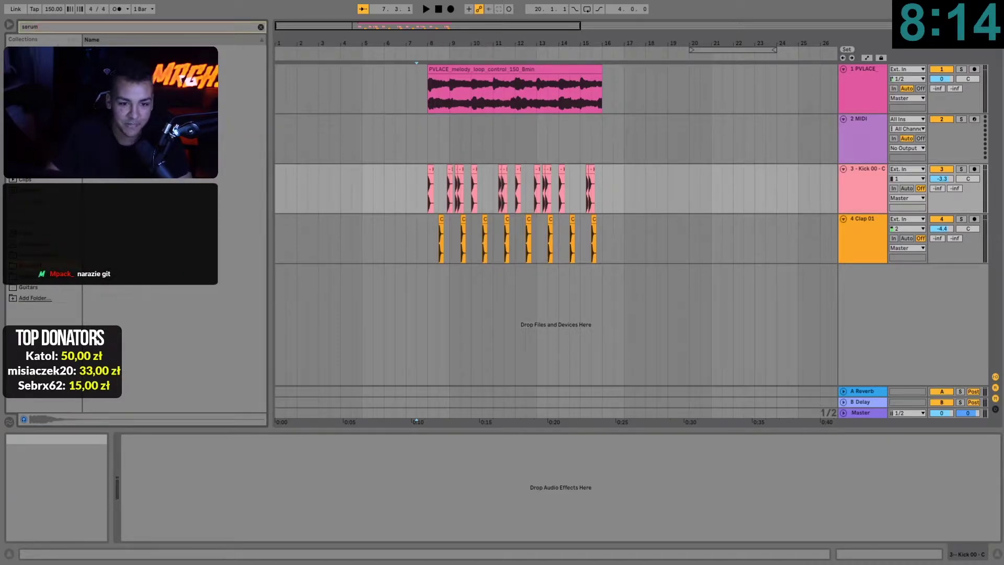
{"action": "left_click", "coordinate": [36, 201]}
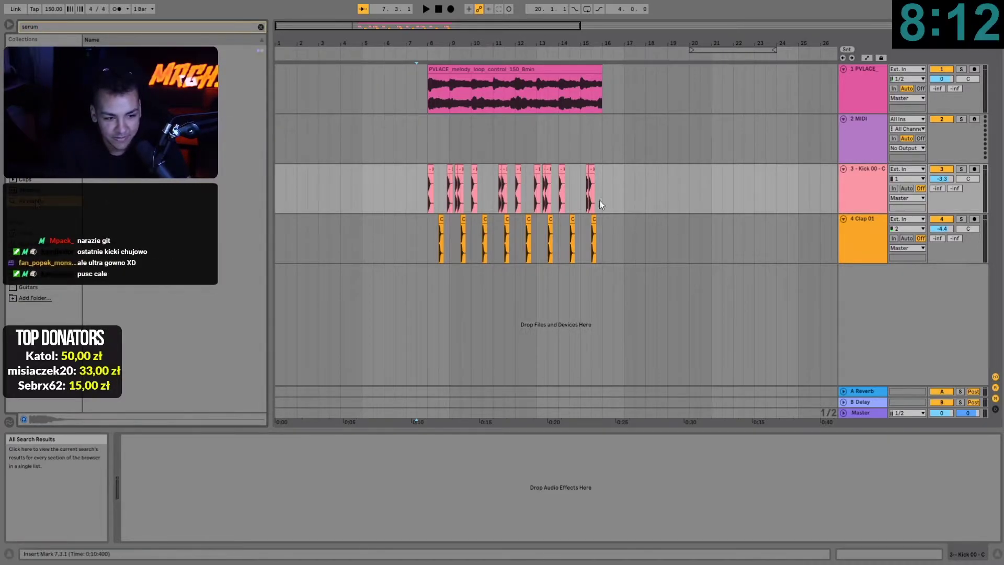
Step: Examine the kick placement around bars 12–13 and play back the drum arrangement from bar 8
{"action": "left_click", "coordinate": [534, 200]}
{"action": "scroll", "coordinate": [528, 201], "scroll_direction": "up", "scroll_amount": 5}
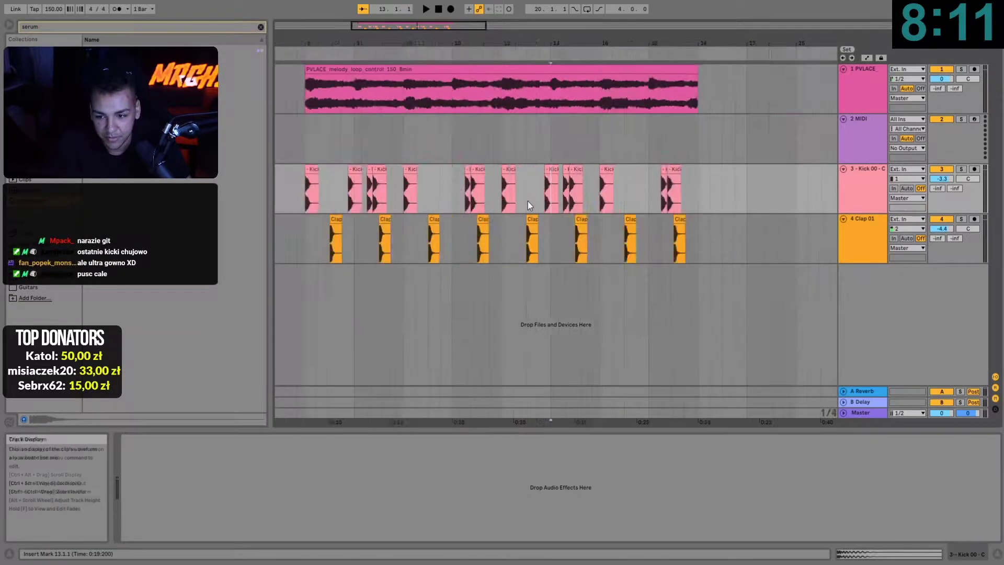
{"action": "left_click", "coordinate": [570, 197]}
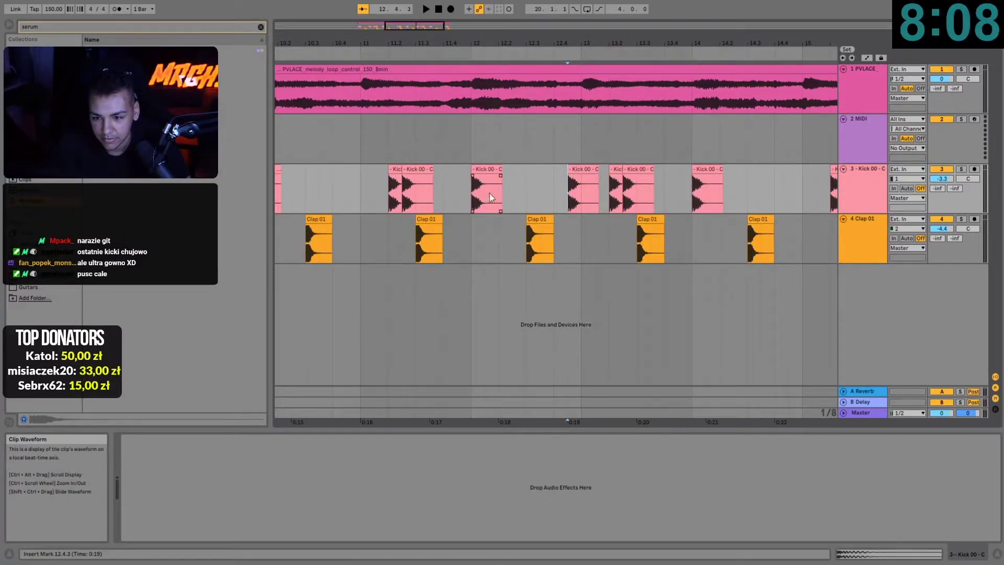
{"action": "scroll", "coordinate": [467, 197], "scroll_direction": "down", "scroll_amount": 5}
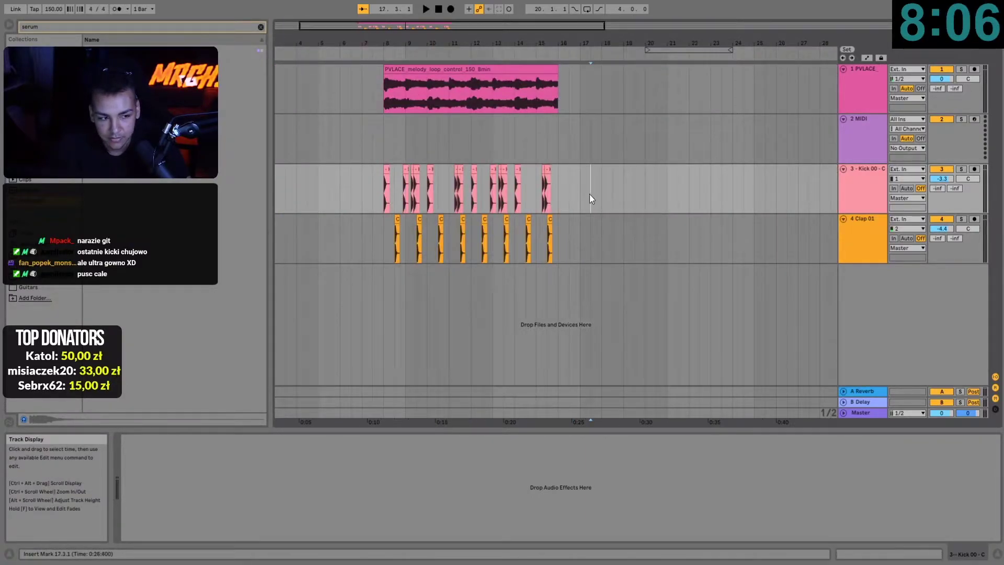
{"action": "left_click", "coordinate": [374, 202]}
{"action": "key", "text": "space"}
{"action": "scroll", "coordinate": [532, 215], "scroll_direction": "up", "scroll_amount": 5}
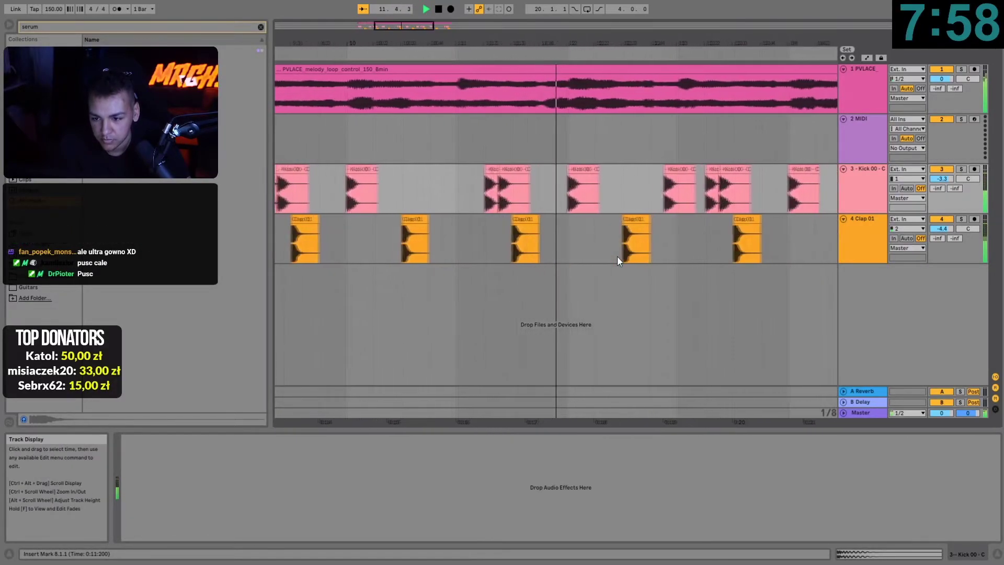
{"action": "key", "text": "space"}
{"action": "scroll", "coordinate": [573, 237], "scroll_direction": "down", "scroll_amount": 10}
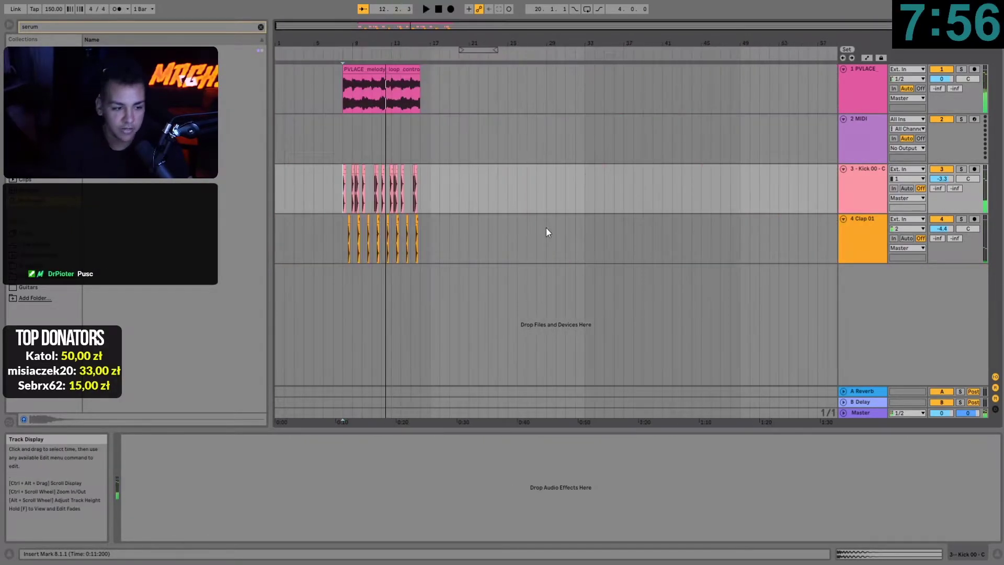
Step: Load the Serum_x64 instrument onto the empty MIDI track
{"action": "left_click", "coordinate": [876, 200]}
{"action": "left_click", "coordinate": [843, 135]}
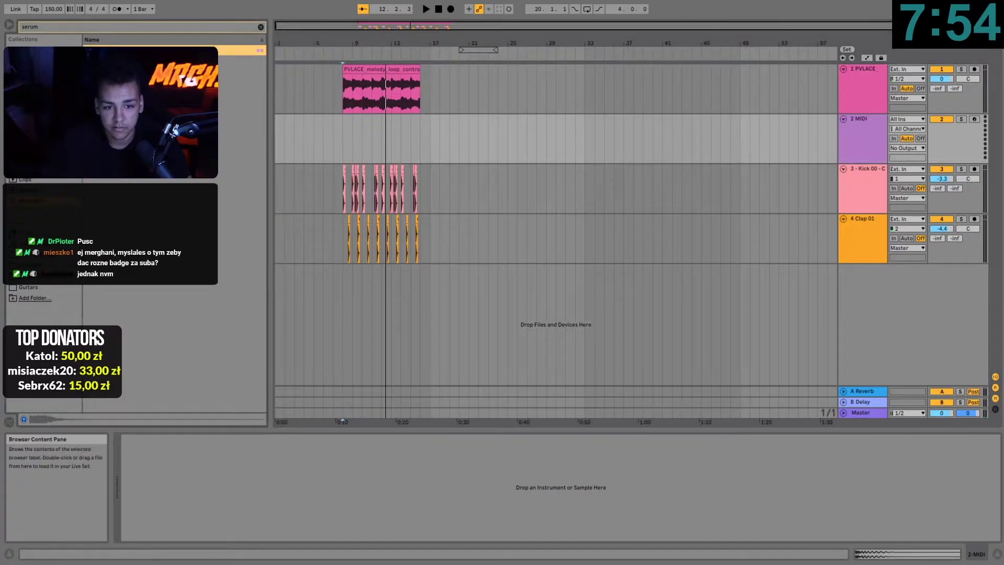
{"action": "left_click_drag", "start_coordinate": [172, 51], "coordinate": [839, 174]}
{"action": "left_click_drag", "start_coordinate": [874, 128], "coordinate": [874, 129]}
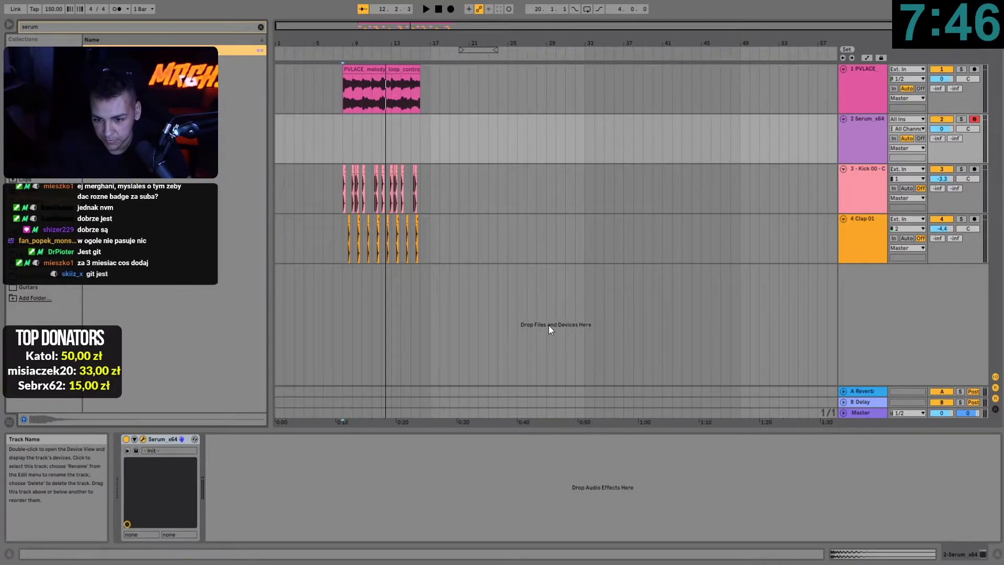
Step: Load the 808 - Fire preset in Serum and set the start position to bar 8 on its track
{"action": "left_click", "coordinate": [344, 130]}
{"action": "scroll", "coordinate": [579, 117], "scroll_direction": "up", "scroll_amount": 5}
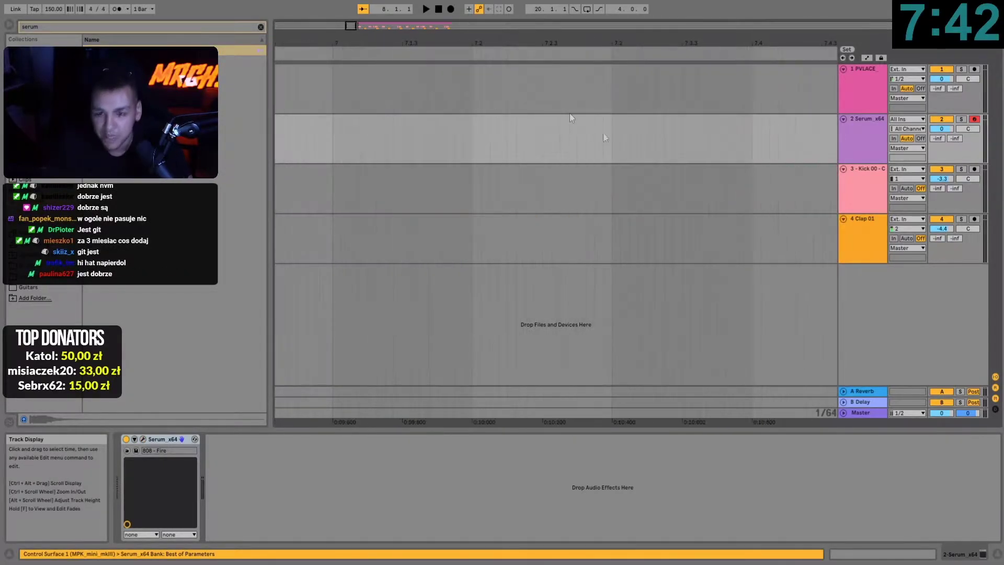
{"action": "scroll", "coordinate": [739, 117], "scroll_direction": "down", "scroll_amount": 5}
{"action": "scroll", "coordinate": [522, 127], "scroll_direction": "up", "scroll_amount": 5}
{"action": "scroll", "coordinate": [331, 101], "scroll_direction": "down", "scroll_amount": 5}
{"action": "scroll", "coordinate": [331, 99], "scroll_direction": "up", "scroll_amount": 2}
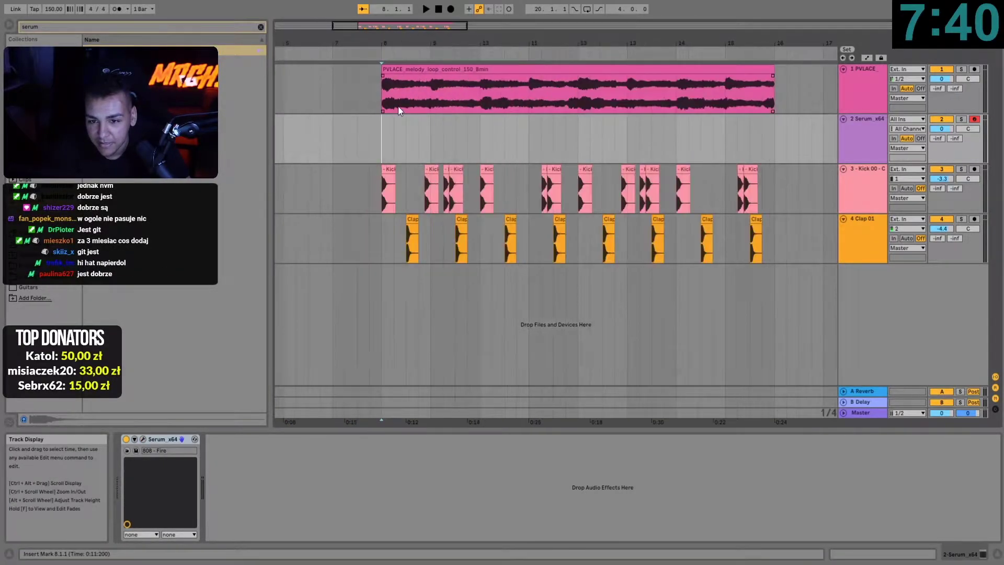
{"action": "left_click", "coordinate": [868, 142]}
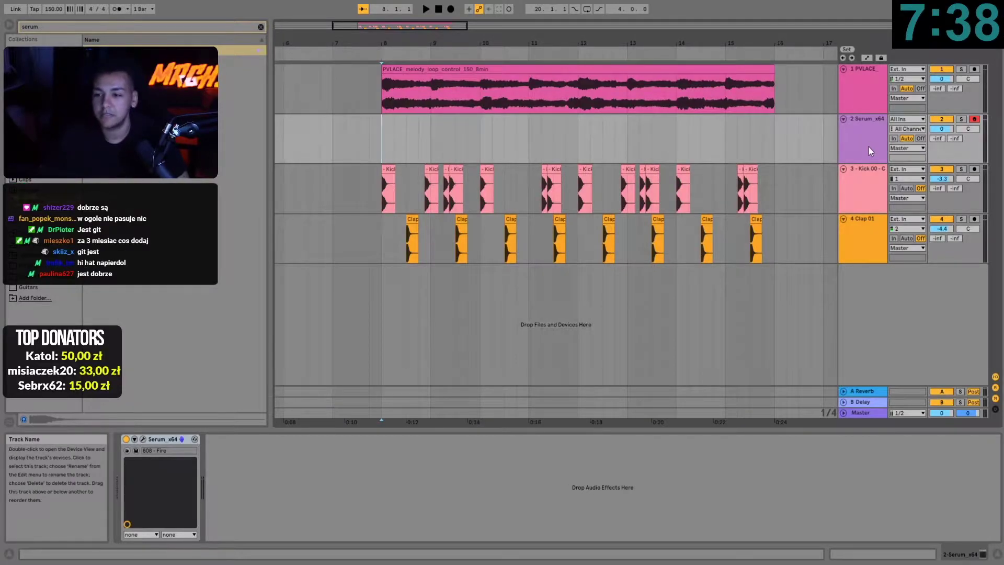
Step: Record a short MIDI clip on the Serum track from bar 8 and extend its end to about 12.4
{"action": "left_click", "coordinate": [451, 9]}
{"action": "key", "text": "space"}
{"action": "left_click", "coordinate": [624, 131]}
{"action": "left_click_drag", "start_coordinate": [555, 121], "coordinate": [771, 126]}
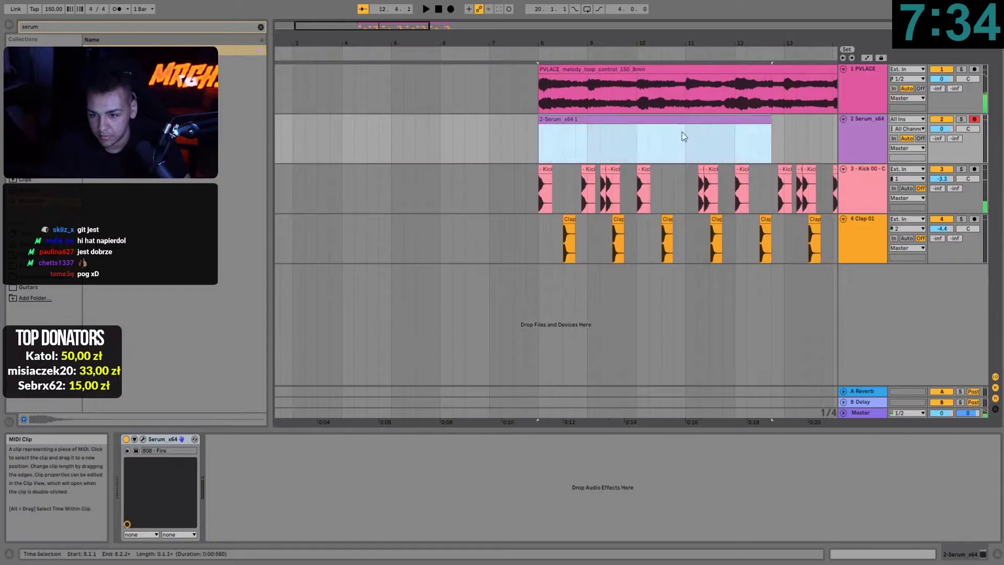
Step: Draw a one-bar B2 note at the start of the Serum track's MIDI clip
{"action": "double_click", "coordinate": [571, 119]}
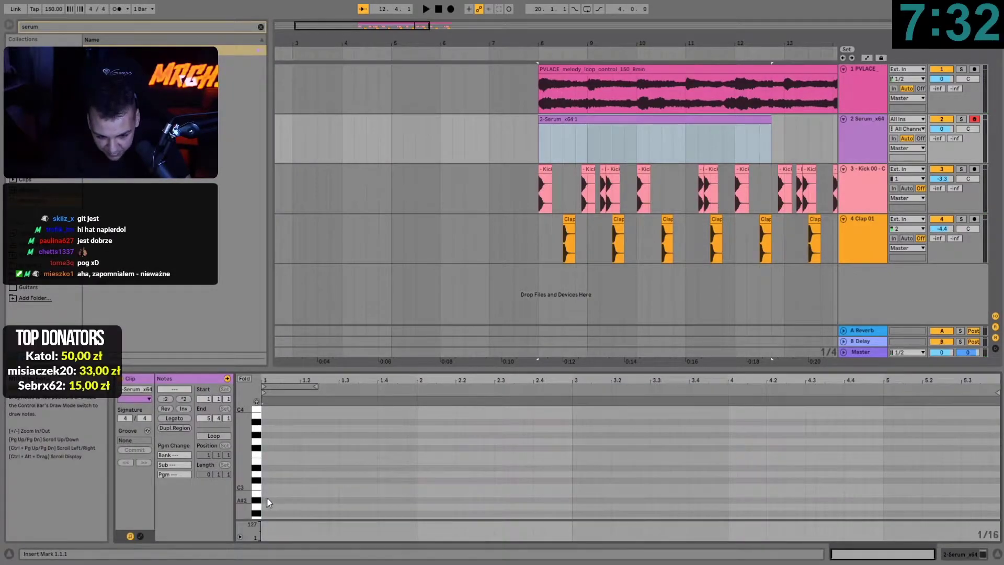
{"action": "left_click_drag", "start_coordinate": [264, 493], "coordinate": [417, 496]}
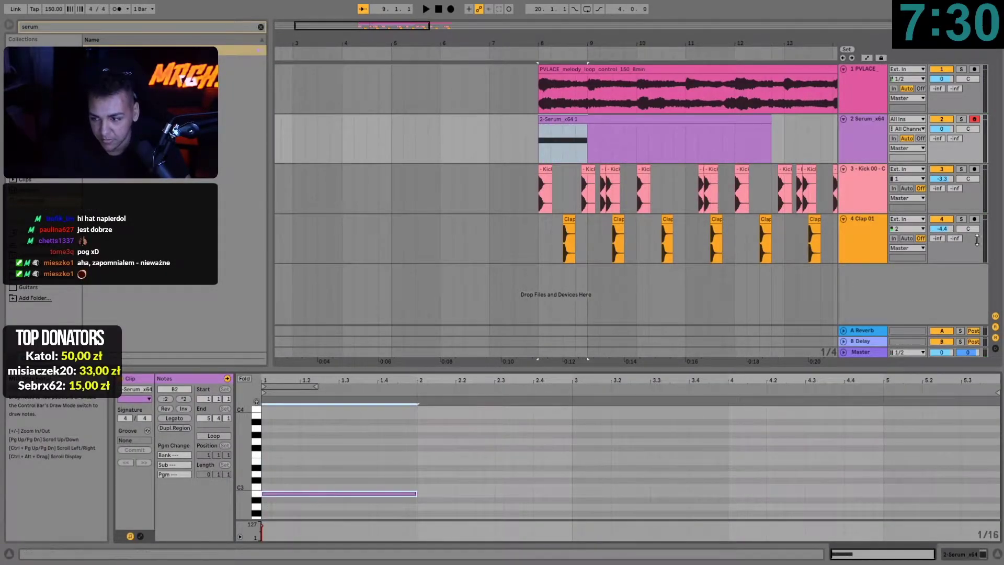
Step: Find the Compressor in the browser and add it to the Serum track
{"action": "key", "text": "ctrl+f"}
{"action": "type", "text": "compr"}
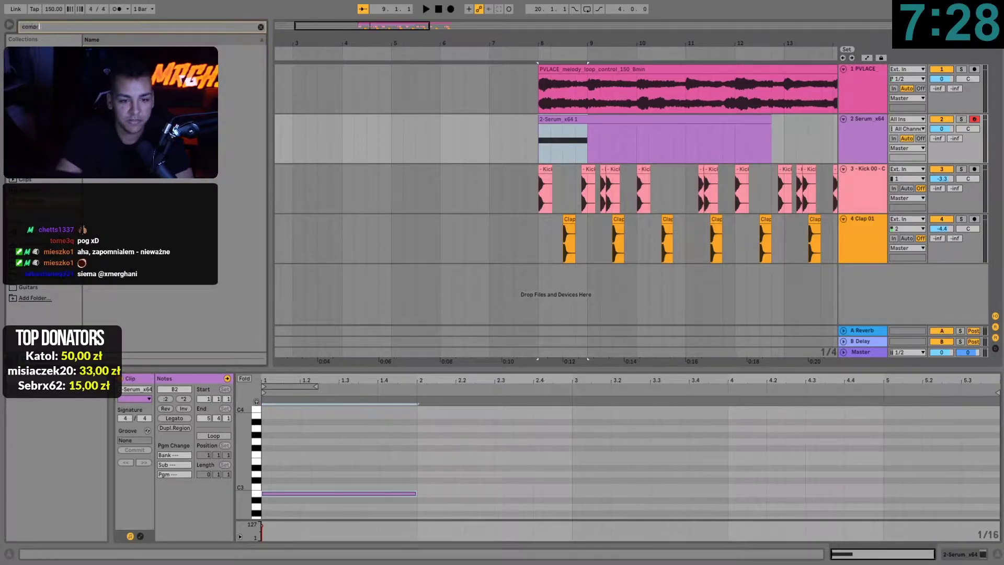
{"action": "type", "text": "e"}
{"action": "left_click", "coordinate": [864, 127]}
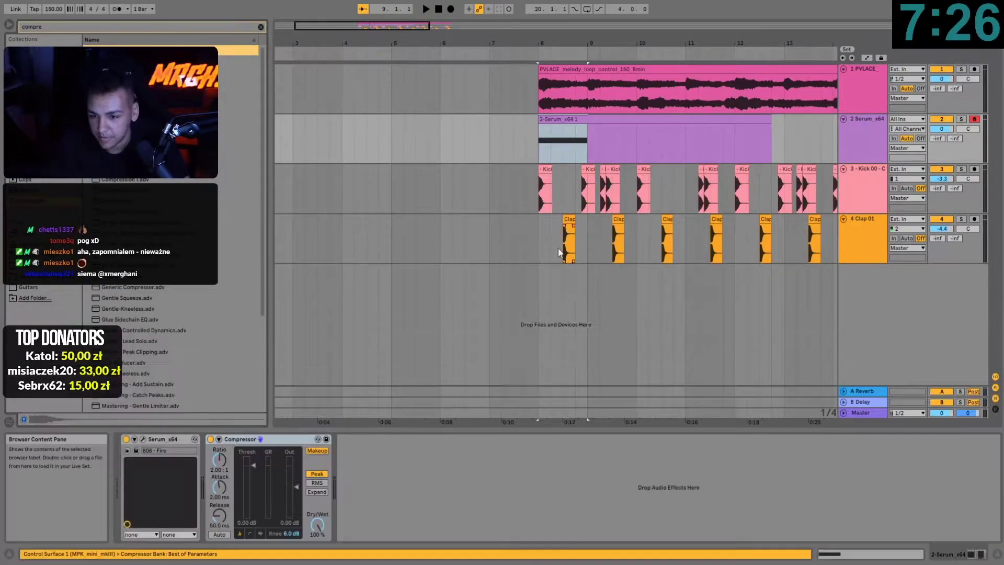
Step: Enable the Compressor's sidechain with the Kick track as source and lower the threshold to -6.84 dB during playback
{"action": "left_click", "coordinate": [219, 439]}
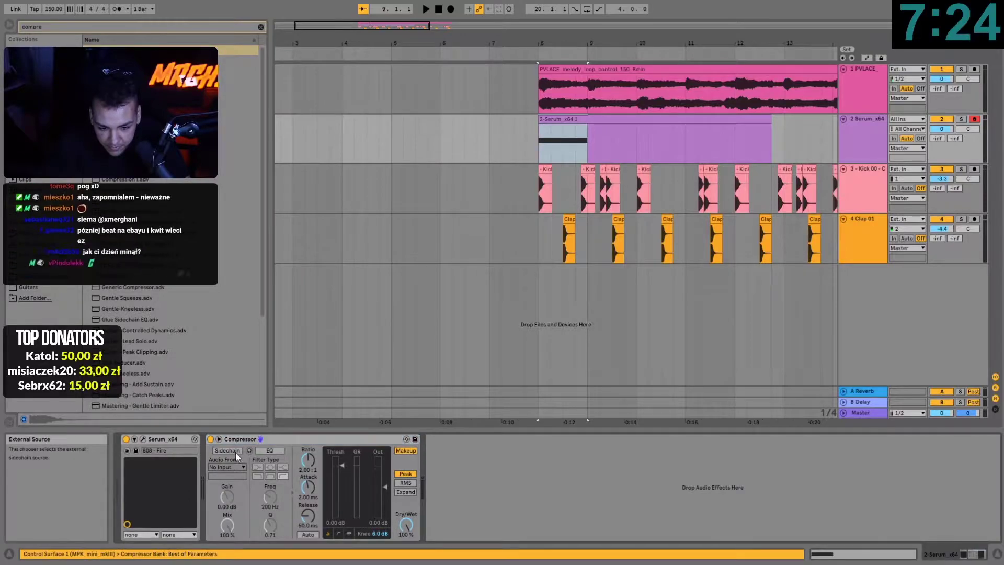
{"action": "left_click", "coordinate": [233, 450]}
{"action": "left_click", "coordinate": [236, 494]}
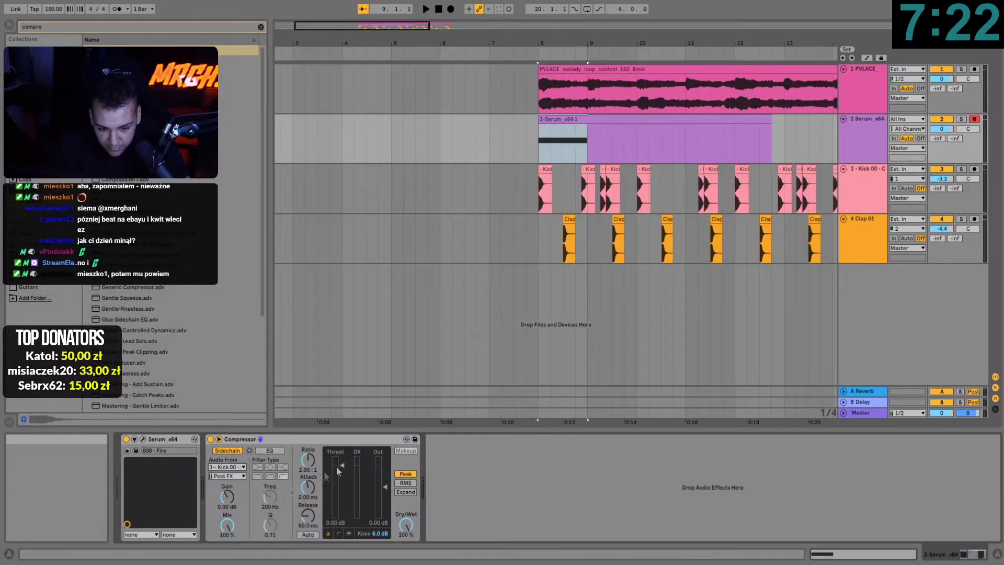
{"action": "key", "text": "space"}
{"action": "left_click_drag", "start_coordinate": [341, 465], "coordinate": [342, 475]}
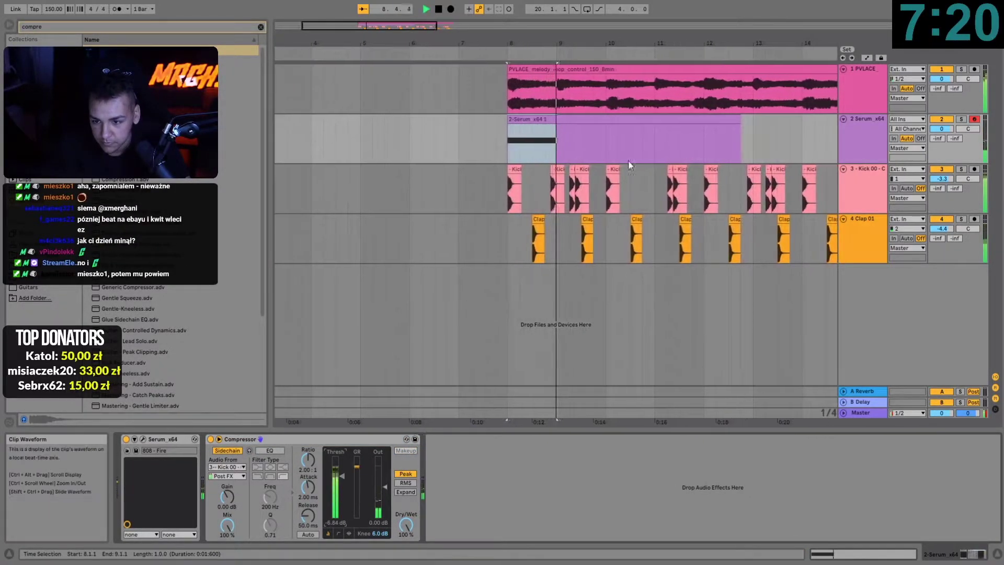
{"action": "key", "text": "space"}
Step: Shorten the B2 note in the Serum clip to two beats and play back from bar 8
{"action": "left_click", "coordinate": [543, 118]}
{"action": "scroll", "coordinate": [534, 131], "scroll_direction": "up", "scroll_amount": 3}
{"action": "left_click", "coordinate": [532, 132]}
{"action": "double_click", "coordinate": [532, 122]}
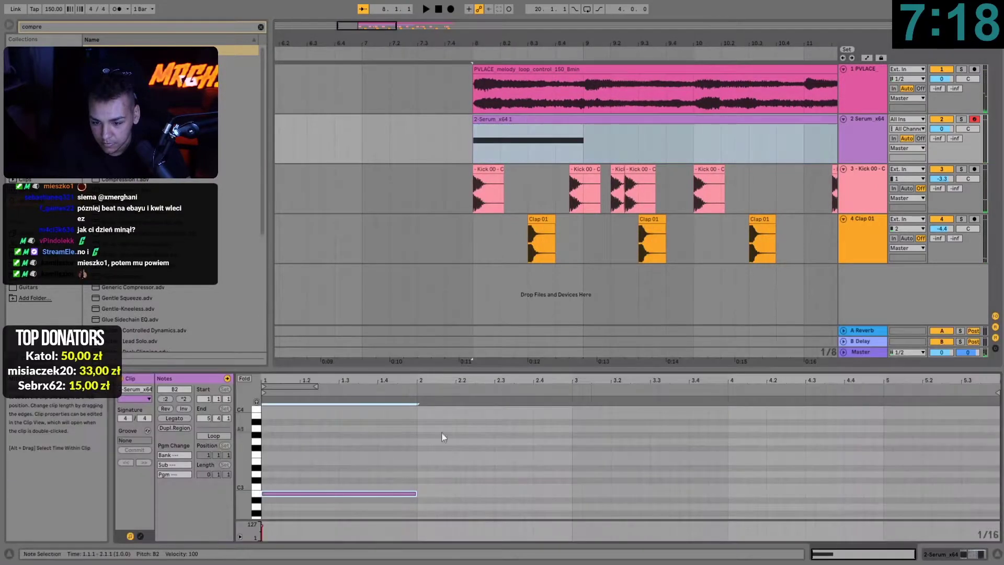
{"action": "left_click_drag", "start_coordinate": [416, 493], "coordinate": [356, 494]}
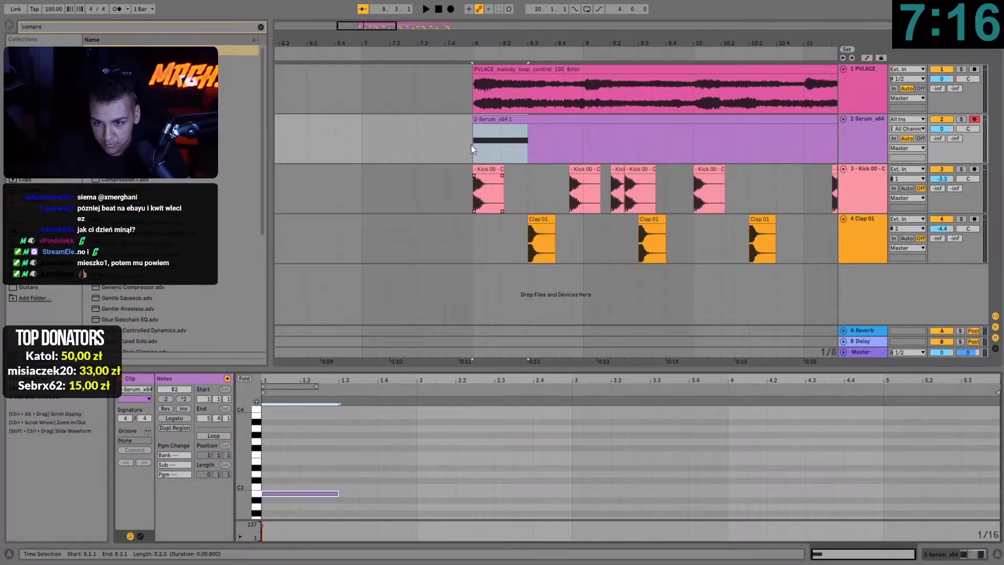
{"action": "left_click", "coordinate": [473, 141]}
{"action": "key", "text": "space"}
{"action": "key", "text": "space"}
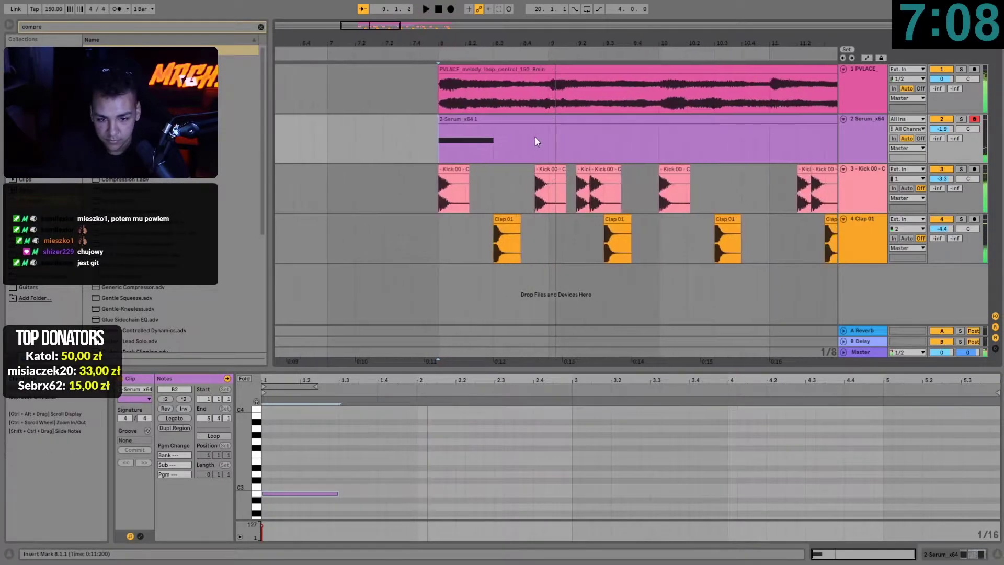
Step: Delete the B2 note from the Serum clip
{"action": "left_click", "coordinate": [530, 118]}
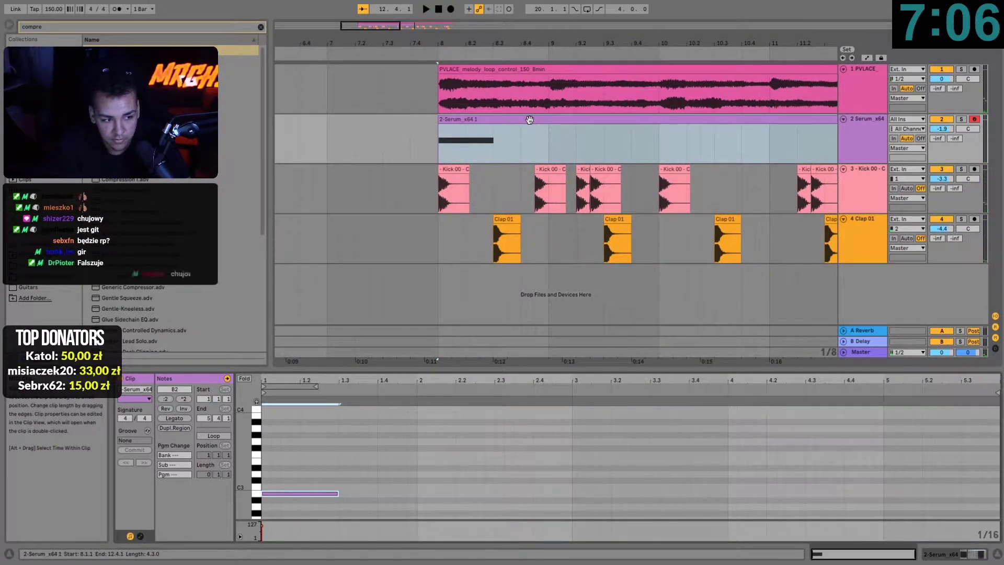
{"action": "left_click", "coordinate": [319, 493]}
{"action": "left_click", "coordinate": [288, 495]}
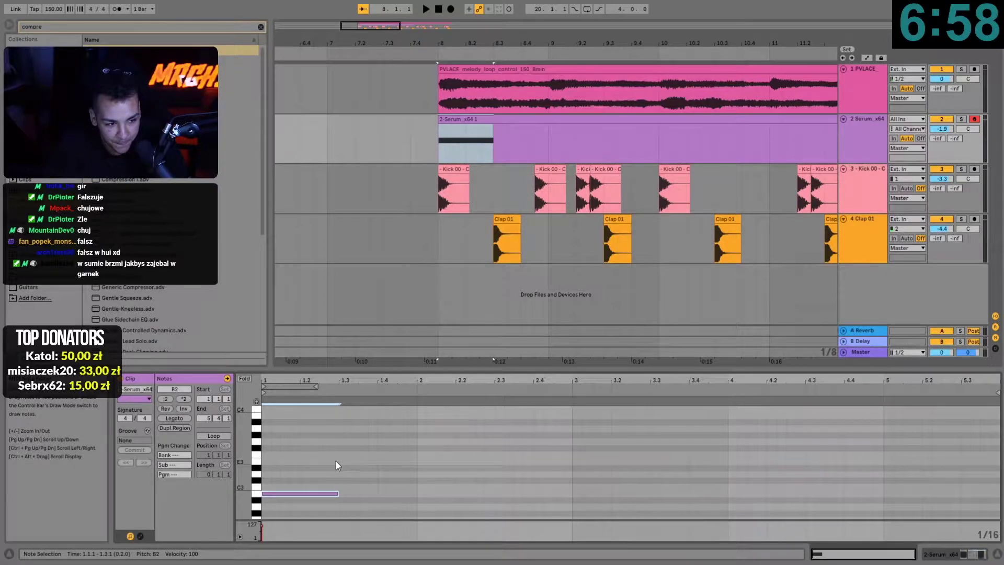
{"action": "key", "text": "Delete"}
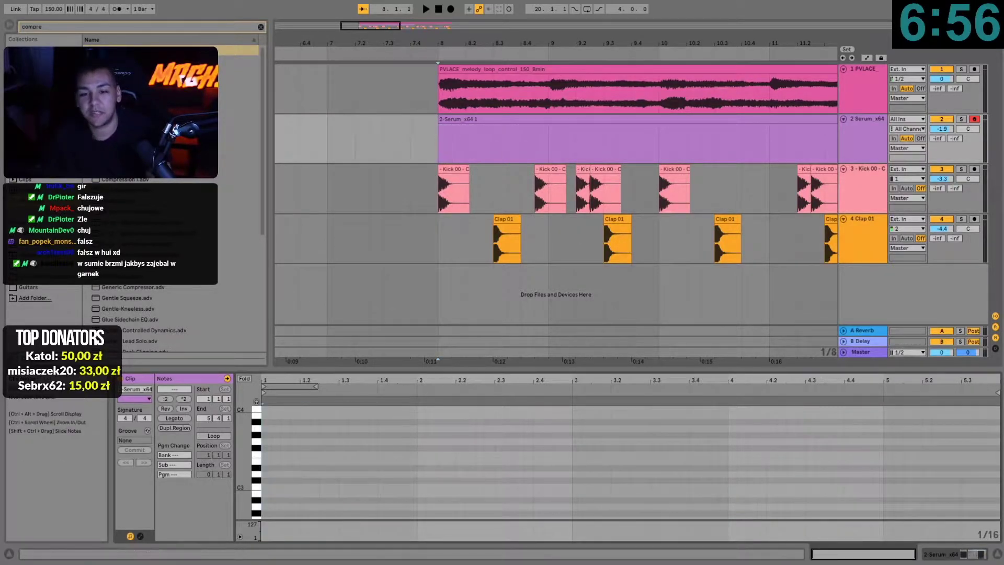
Step: Search the browser for Serum and expand the parameter area of the Serum device on its track
{"action": "key", "text": "ctrl+f"}
{"action": "type", "text": "serum"}
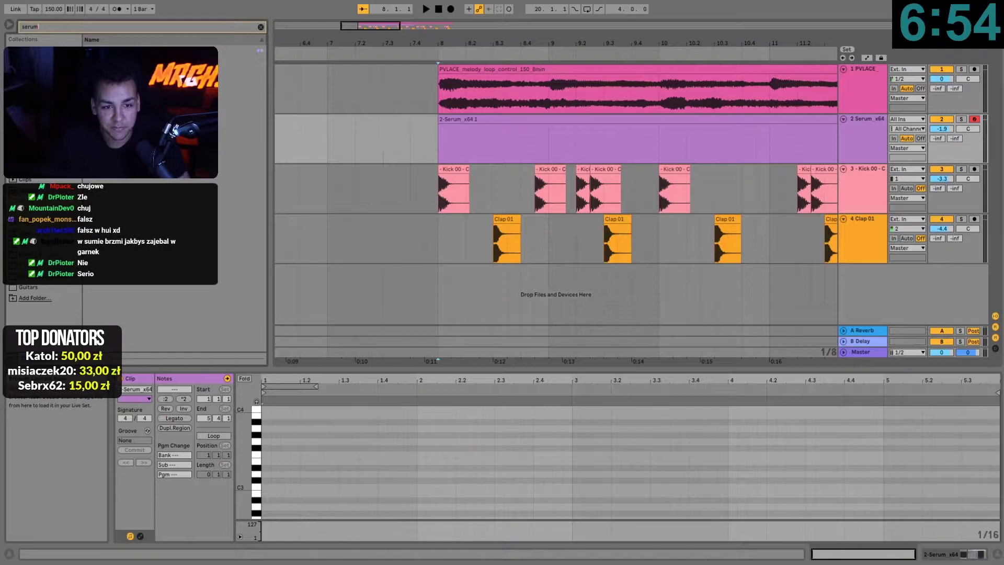
{"action": "double_click", "coordinate": [847, 126]}
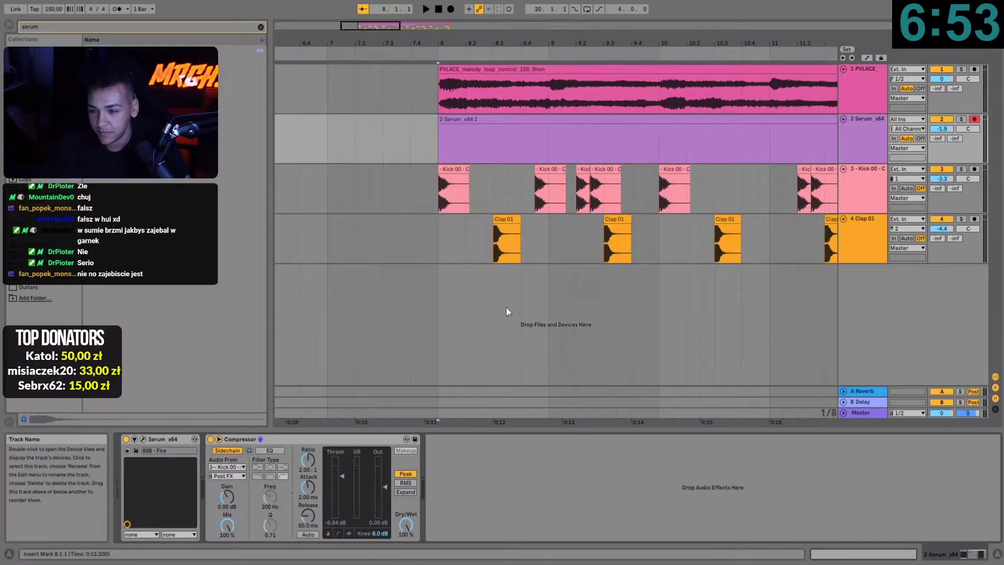
{"action": "left_click", "coordinate": [135, 439]}
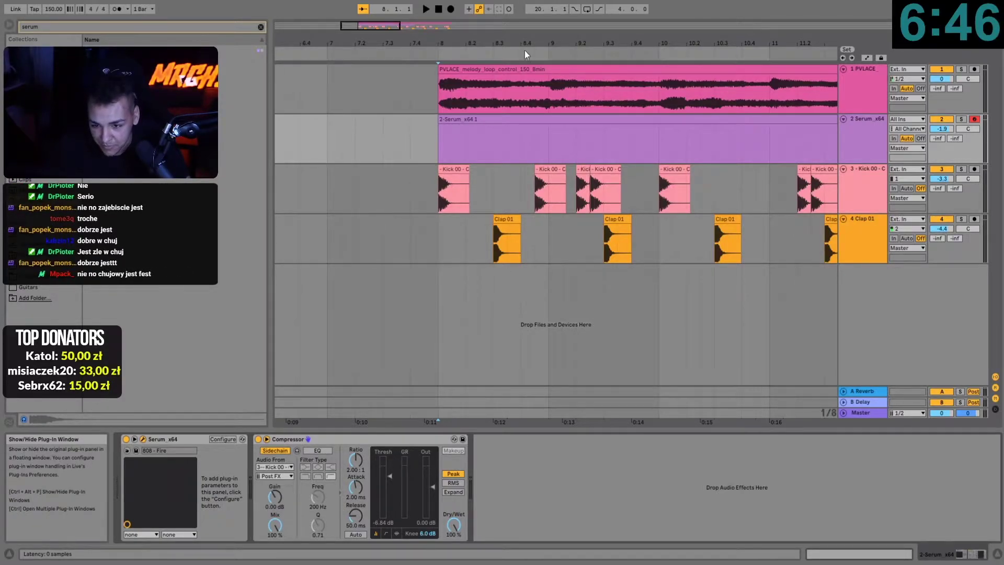
Step: Browse the MIDI chord folders and place Minor Prog 01 (i-VImaj7-VII-VImaj7) on the Serum track at bar 8
{"action": "double_click", "coordinate": [500, 123]}
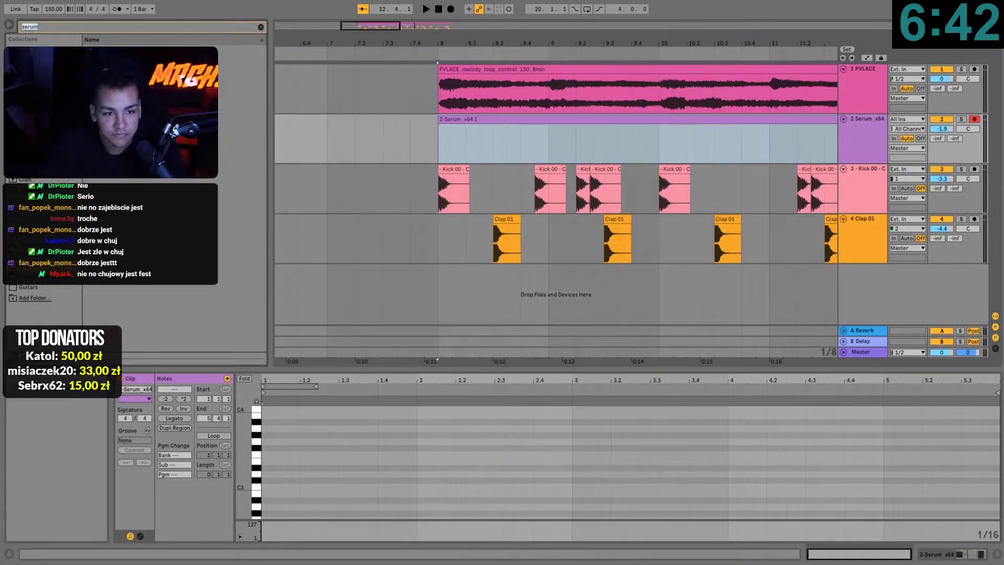
{"action": "key", "text": "BackSpace"}
{"action": "left_click", "coordinate": [29, 169]}
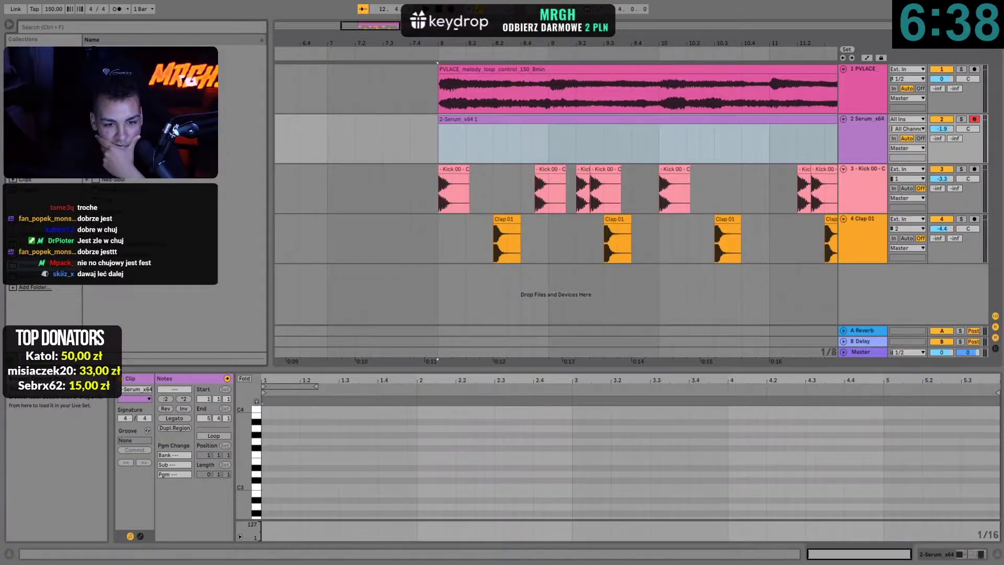
{"action": "left_click", "coordinate": [87, 136]}
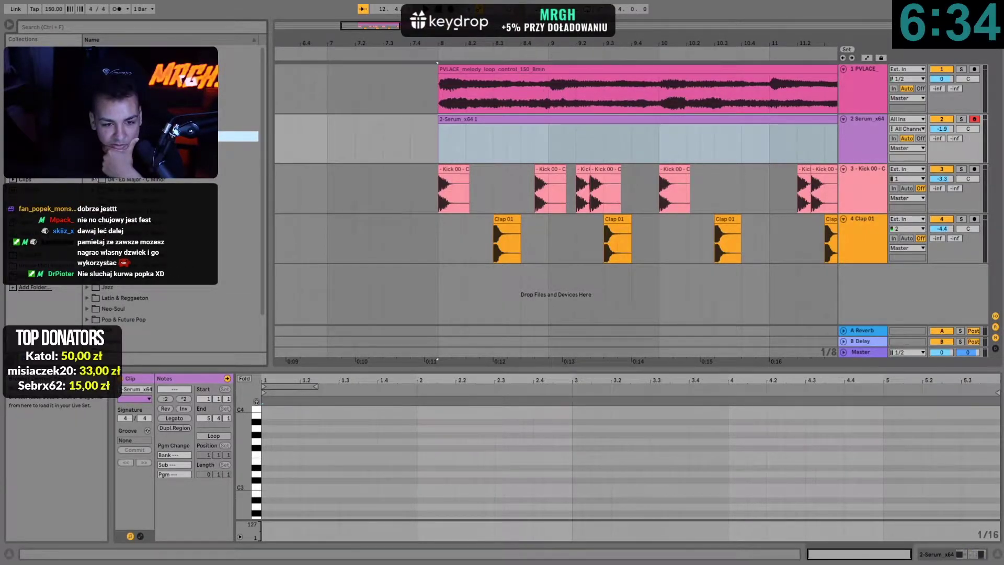
{"action": "left_click", "coordinate": [93, 168]}
{"action": "left_click", "coordinate": [100, 179]}
{"action": "left_click", "coordinate": [106, 200]}
{"action": "left_click_drag", "start_coordinate": [151, 211], "coordinate": [439, 148]}
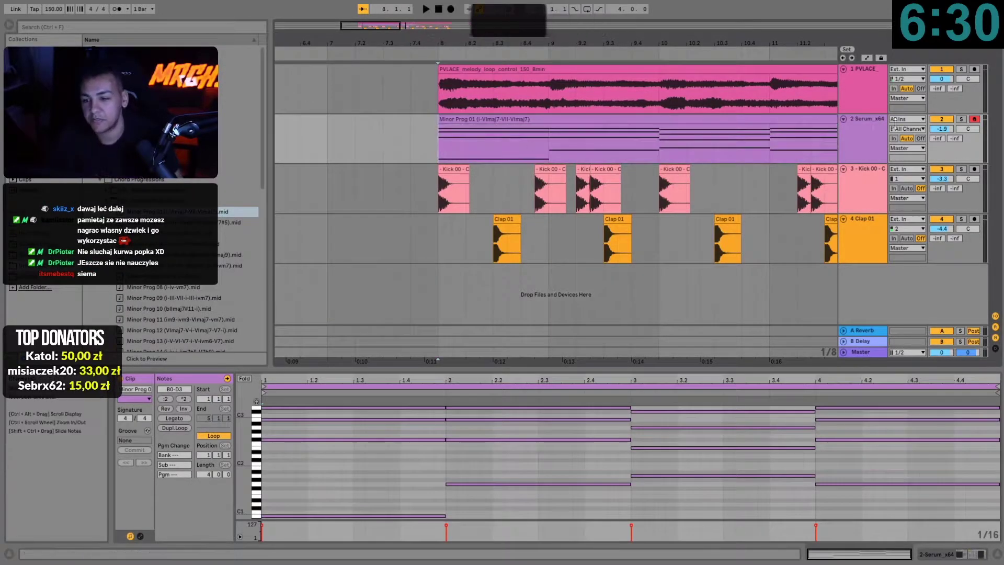
Step: Load the KEYS - LoFi preset in Serum and play the chord progression with the beat
{"action": "left_click", "coordinate": [880, 139]}
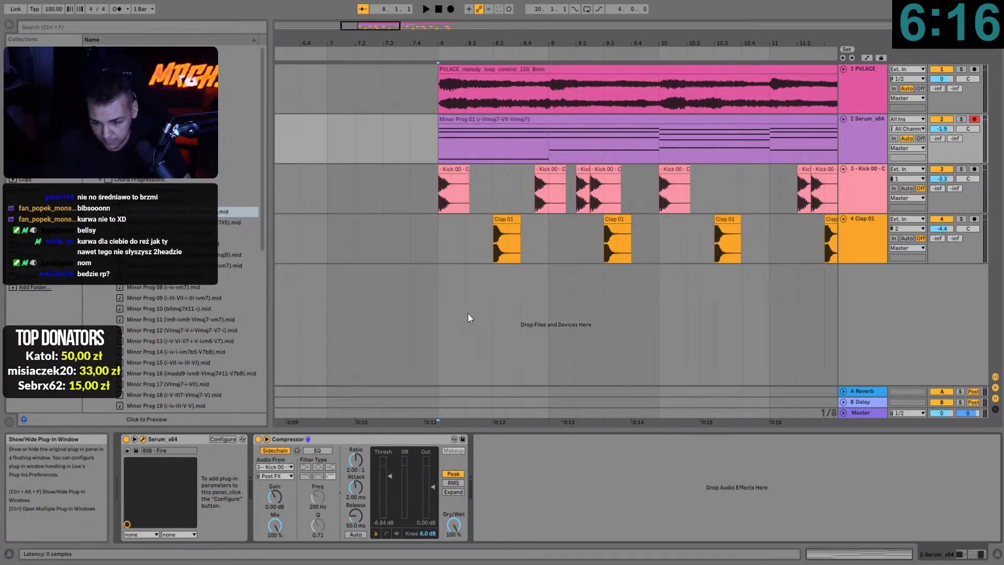
{"action": "left_click", "coordinate": [557, 381]}
{"action": "left_click", "coordinate": [501, 56]}
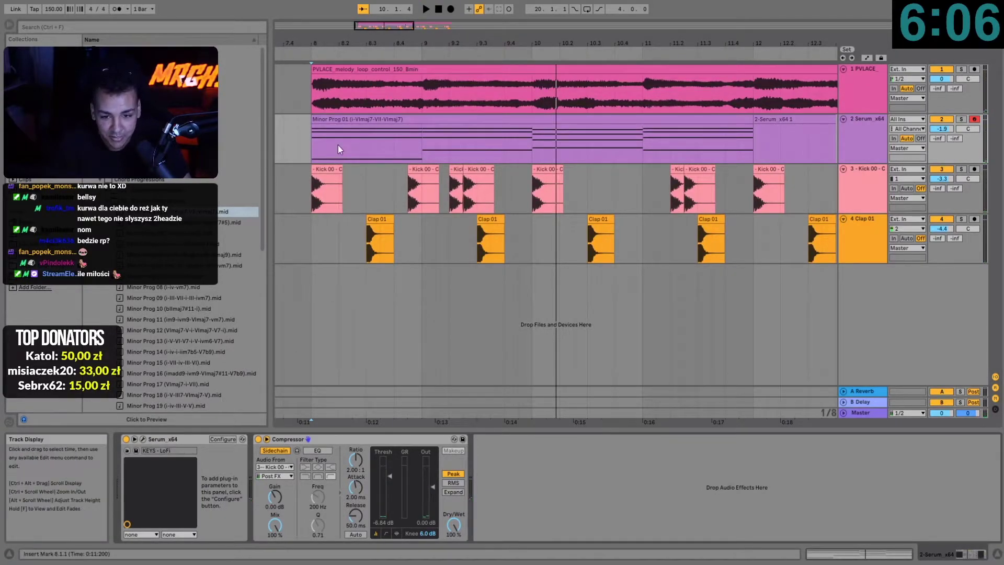
{"action": "key", "text": "space"}
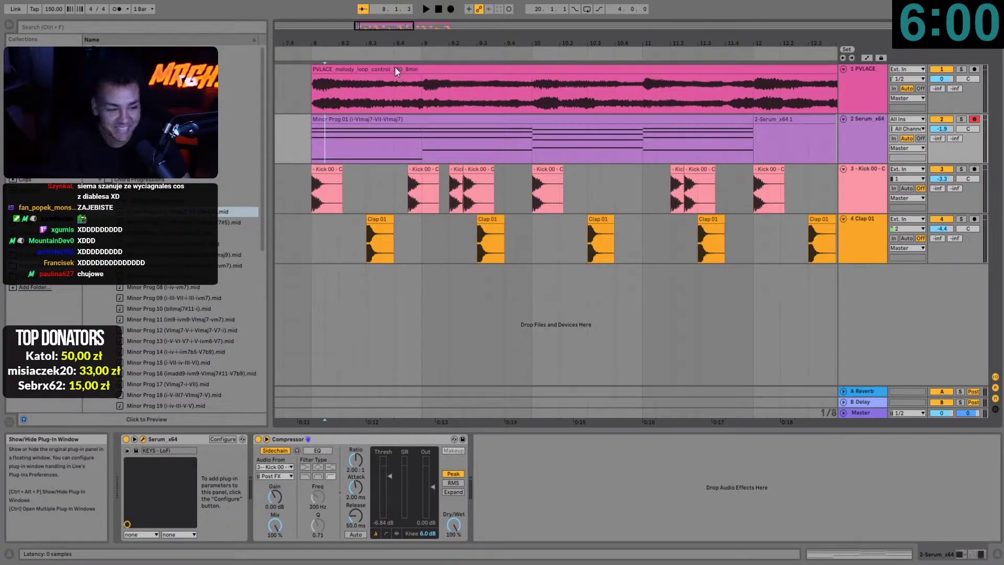
Step: Try the KEYS - Joker and KY Kalimba presets in Serum while playing the chord progression
{"action": "key", "text": "space"}
{"action": "key", "text": "space"}
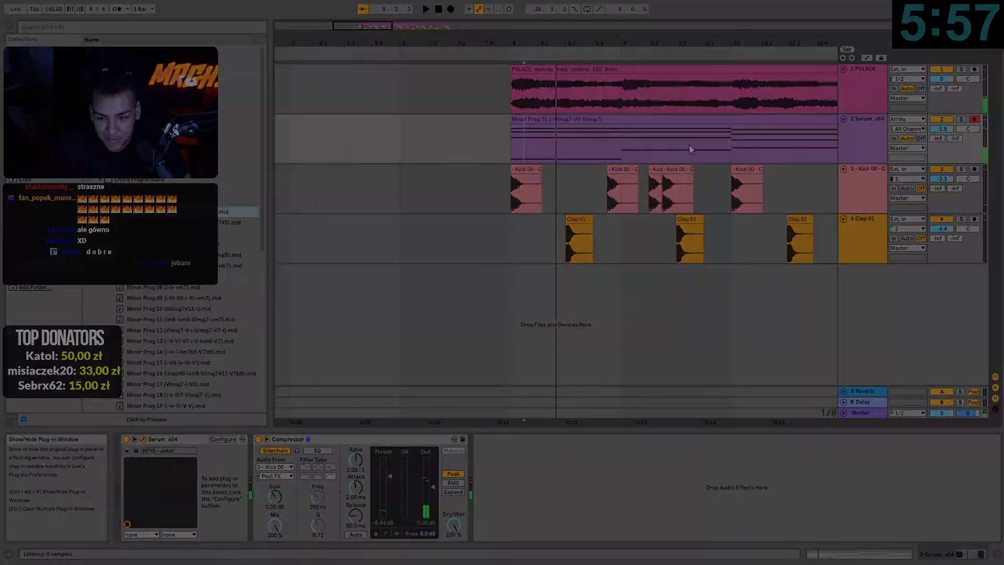
{"action": "mouse_move", "coordinate": [19, 526]}
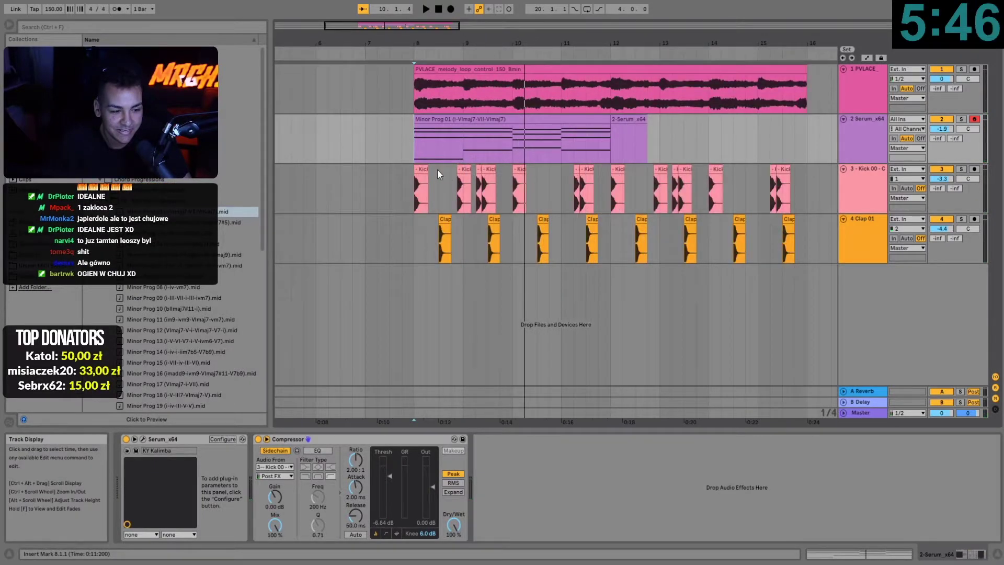
Step: Delete all clips on the Serum track between 7.3 and 14.1
{"action": "left_click", "coordinate": [473, 116]}
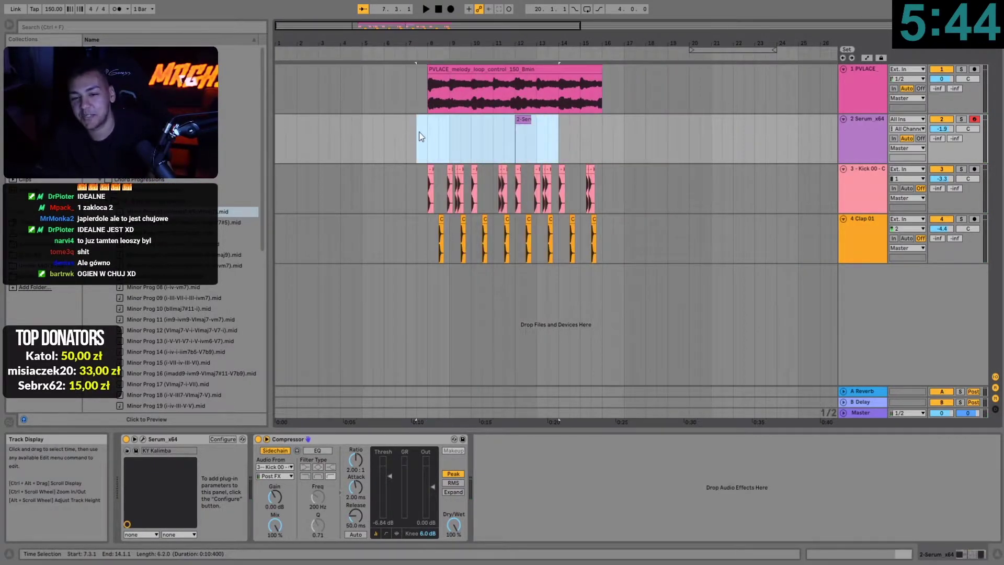
{"action": "key", "text": "Delete"}
{"action": "left_click", "coordinate": [48, 29]}
{"action": "type", "text": "serum"}
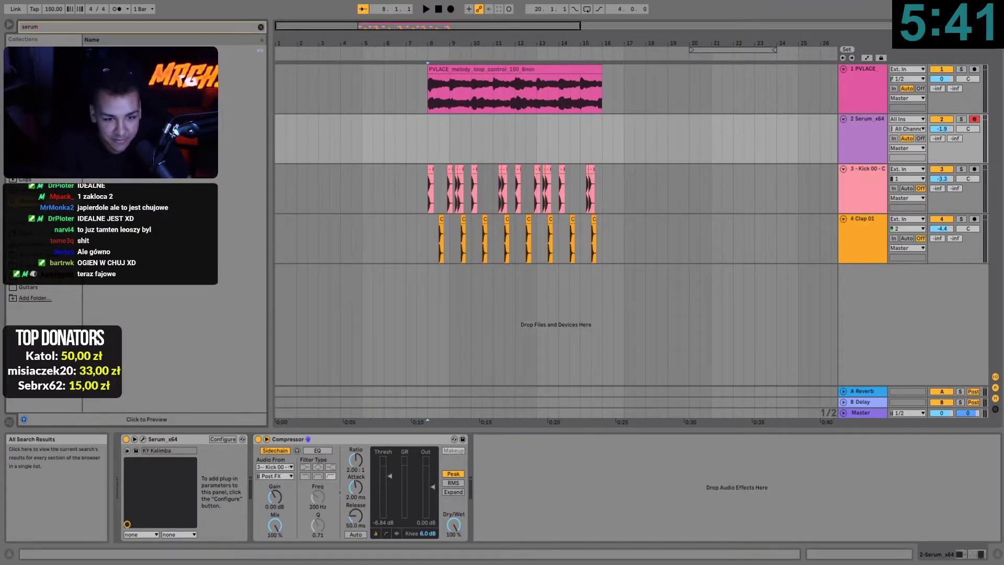
{"action": "left_click", "coordinate": [105, 50]}
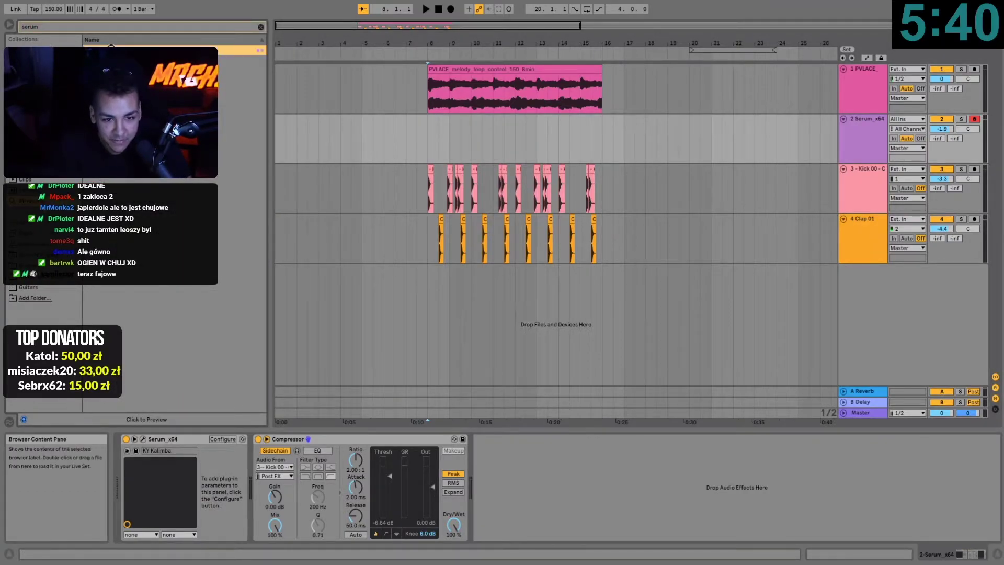
Step: Find Kontakt in the browser and load it on track 2 in place of Serum
{"action": "left_click_drag", "start_coordinate": [63, 27], "coordinate": [0, 29]}
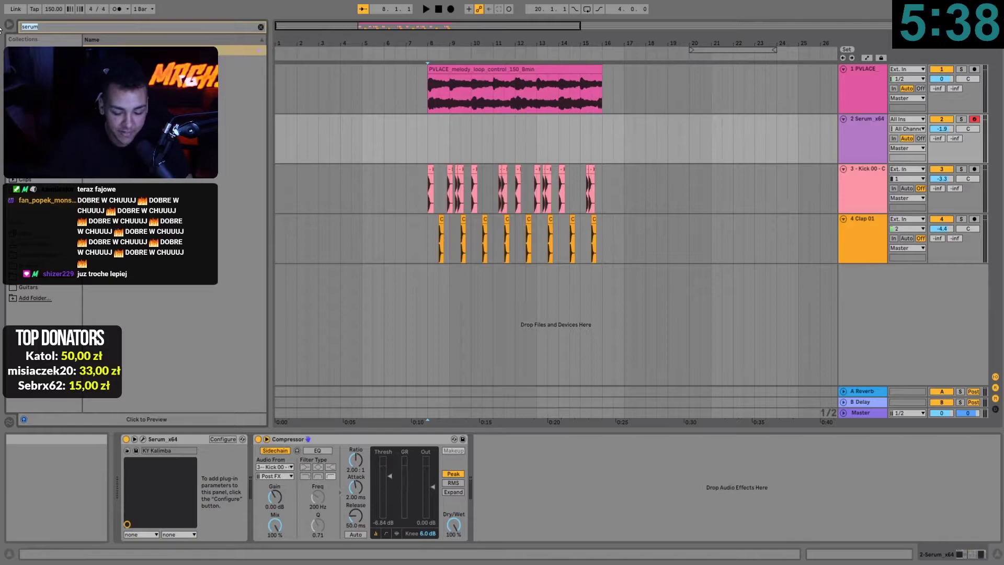
{"action": "type", "text": "kontakt"}
{"action": "left_click_drag", "start_coordinate": [104, 50], "coordinate": [867, 140]}
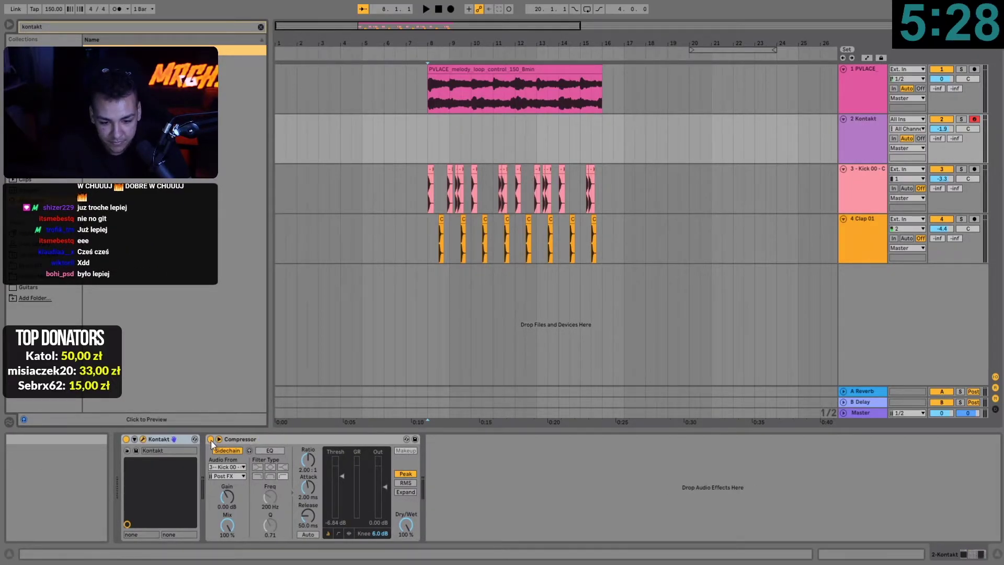
Step: Switch off the Compressor on the Kontakt track, leaving the effect swap without choosing a replacement
{"action": "left_click", "coordinate": [268, 440]}
{"action": "key", "text": "q"}
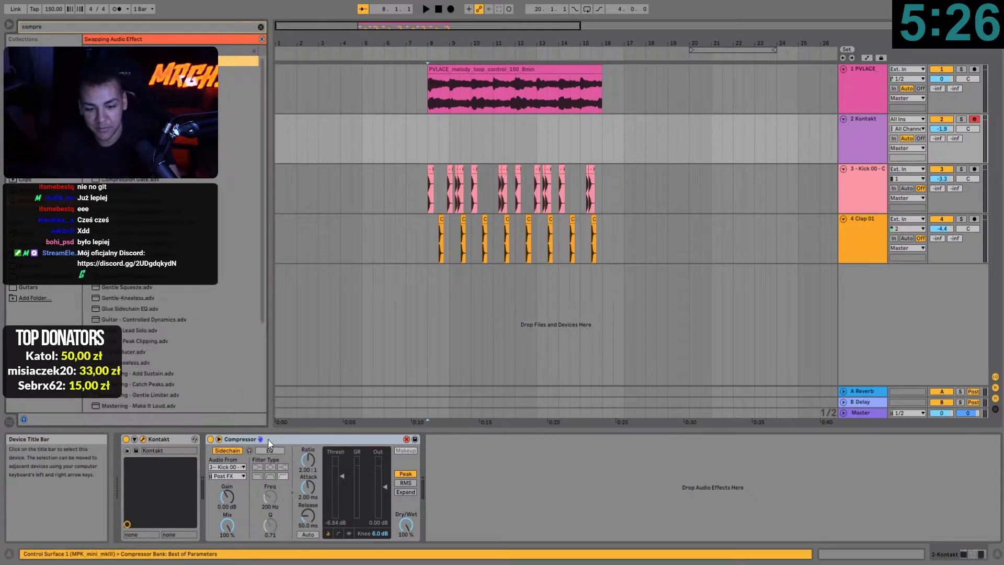
{"action": "left_click", "coordinate": [406, 440]}
{"action": "left_click", "coordinate": [211, 439]}
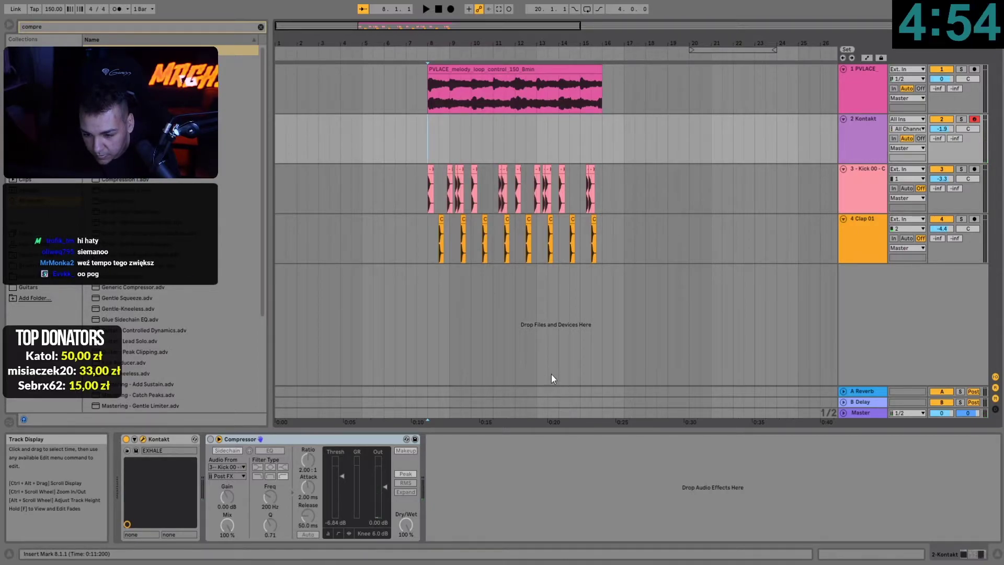
Step: Play the beat from bar 8, record a short empty clip on the Kontakt track and extend it to bar 16
{"action": "key", "text": "space"}
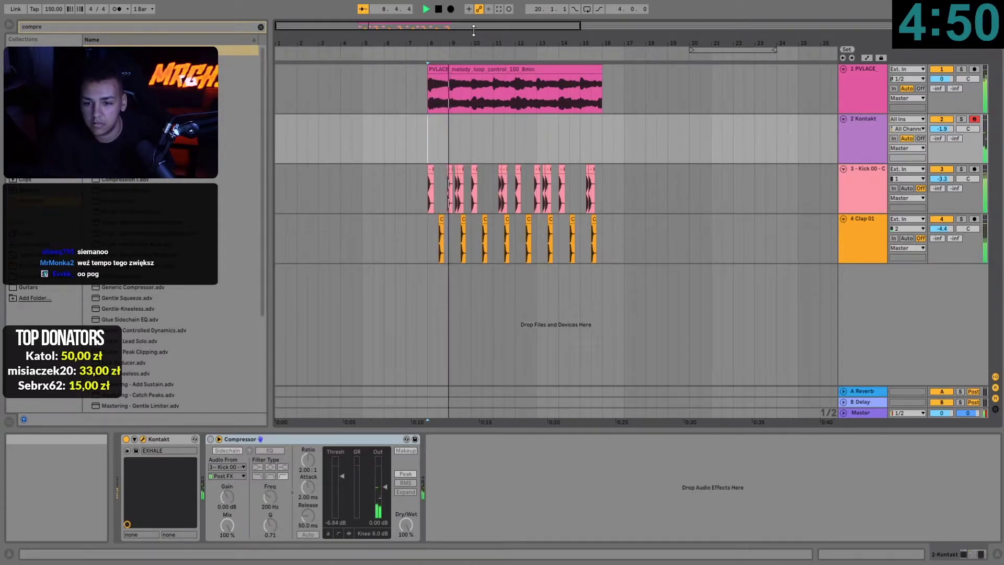
{"action": "left_click", "coordinate": [438, 8]}
{"action": "left_click", "coordinate": [420, 127]}
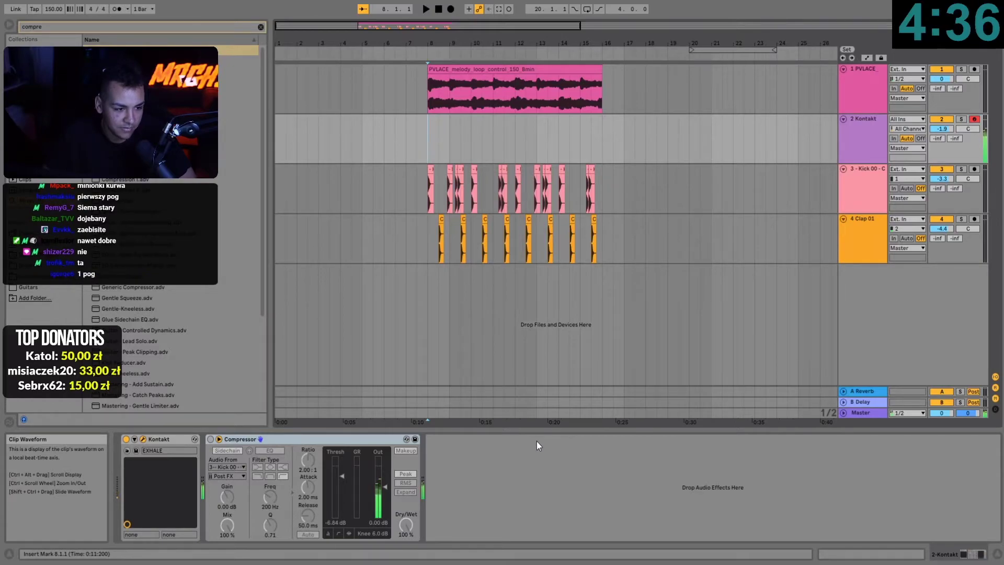
{"action": "key", "text": "F9"}
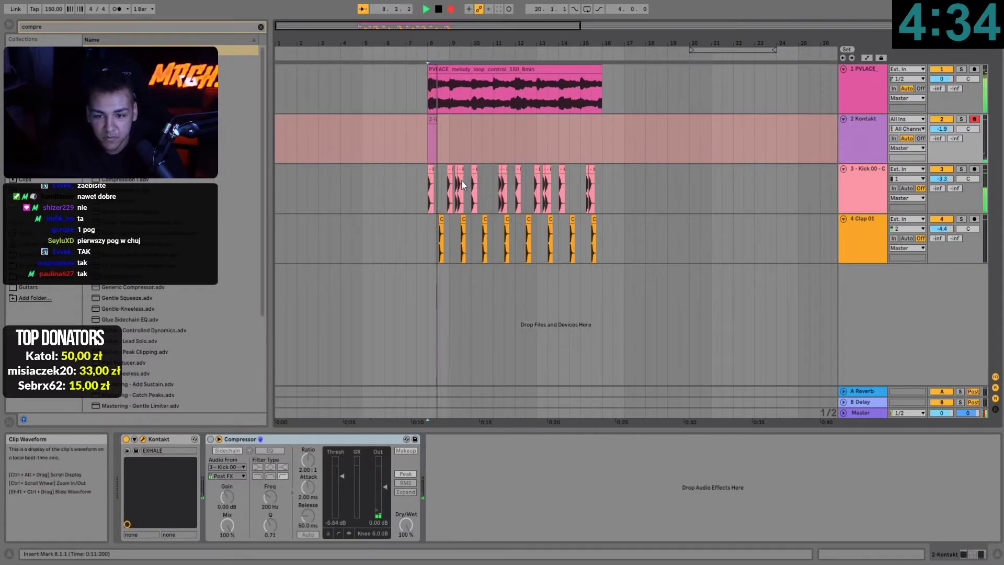
{"action": "key", "text": "space"}
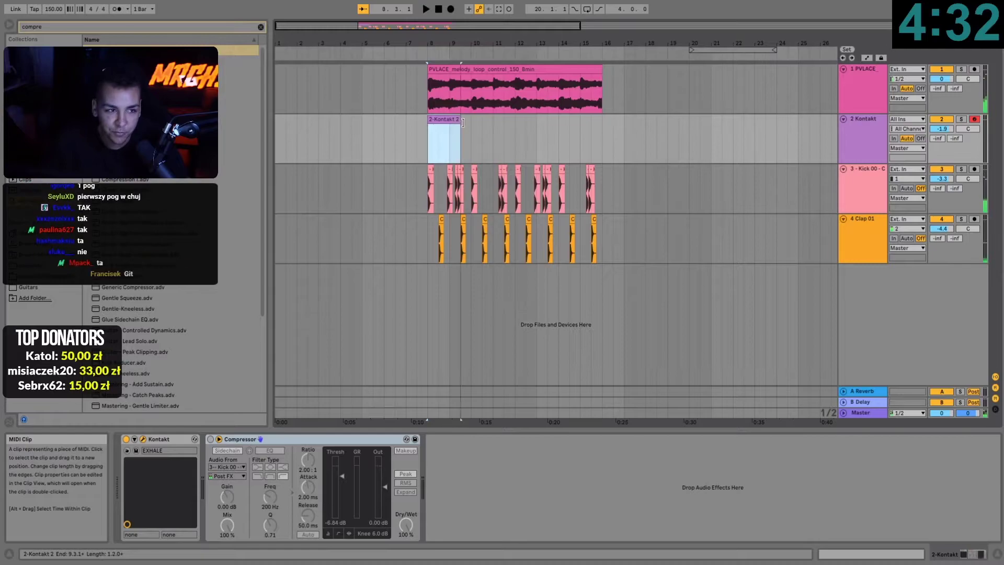
{"action": "left_click_drag", "start_coordinate": [463, 122], "coordinate": [597, 126]}
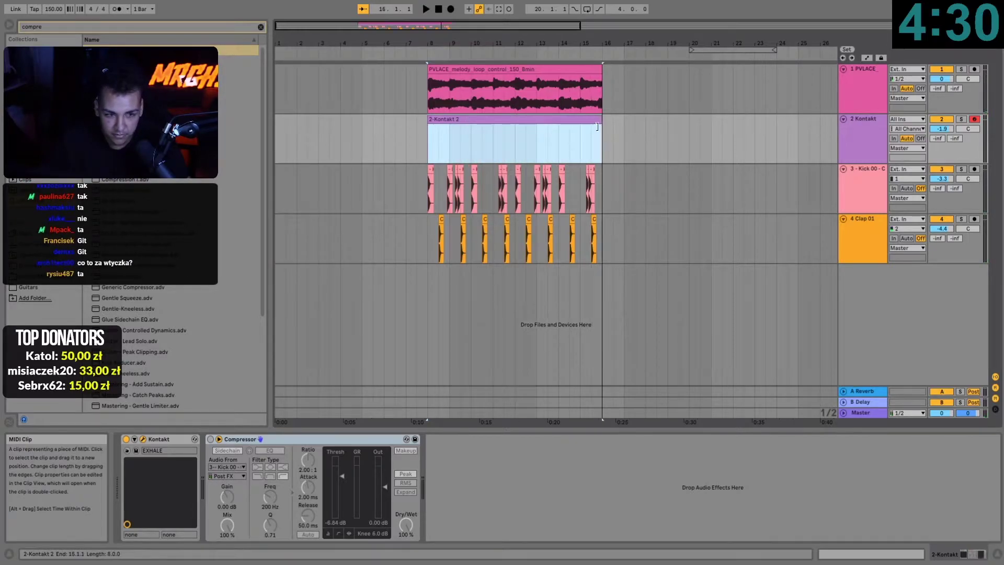
Step: Open the Kontakt clip and enter a C#3 note at 1.1, an A#2 note at 1.2.3 and an F#2 note at 2.1
{"action": "double_click", "coordinate": [542, 126]}
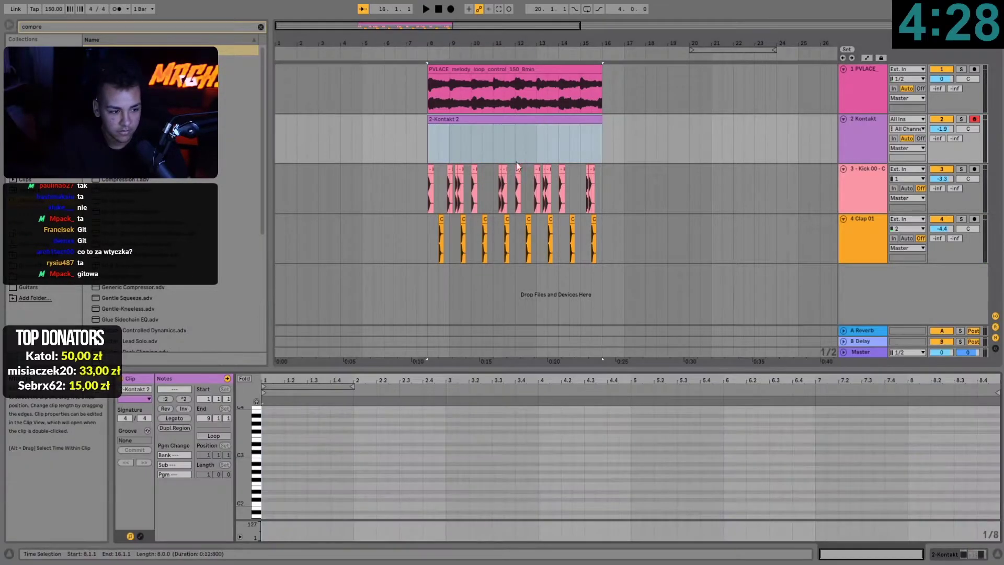
{"action": "left_click", "coordinate": [271, 504]}
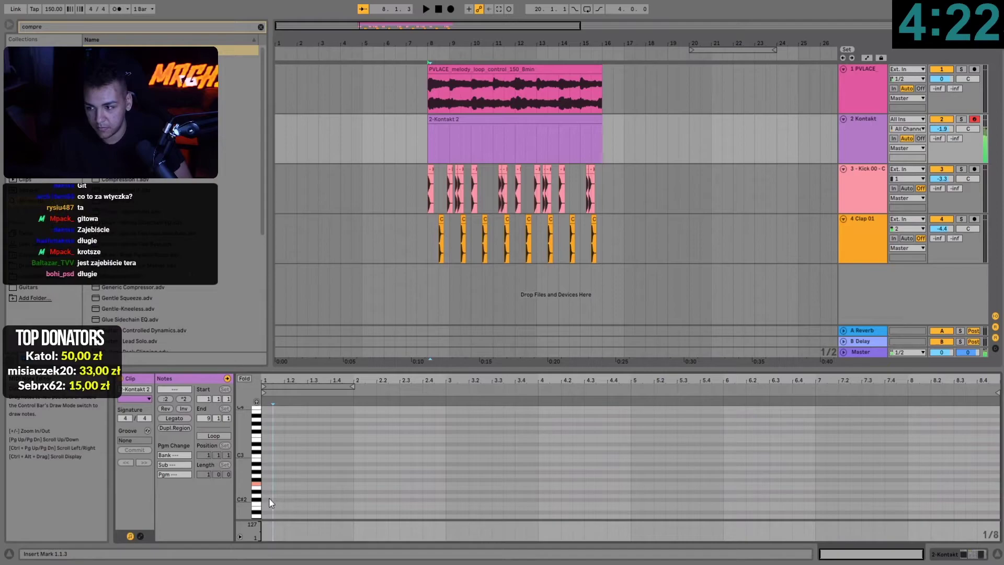
{"action": "double_click", "coordinate": [265, 452]}
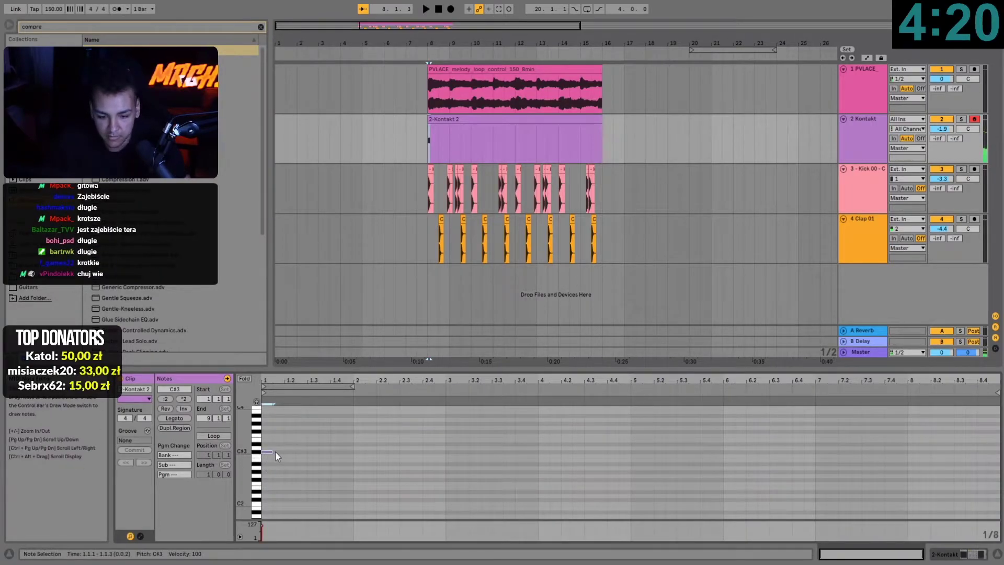
{"action": "left_click_drag", "start_coordinate": [273, 452], "coordinate": [380, 443]}
{"action": "key", "text": "space"}
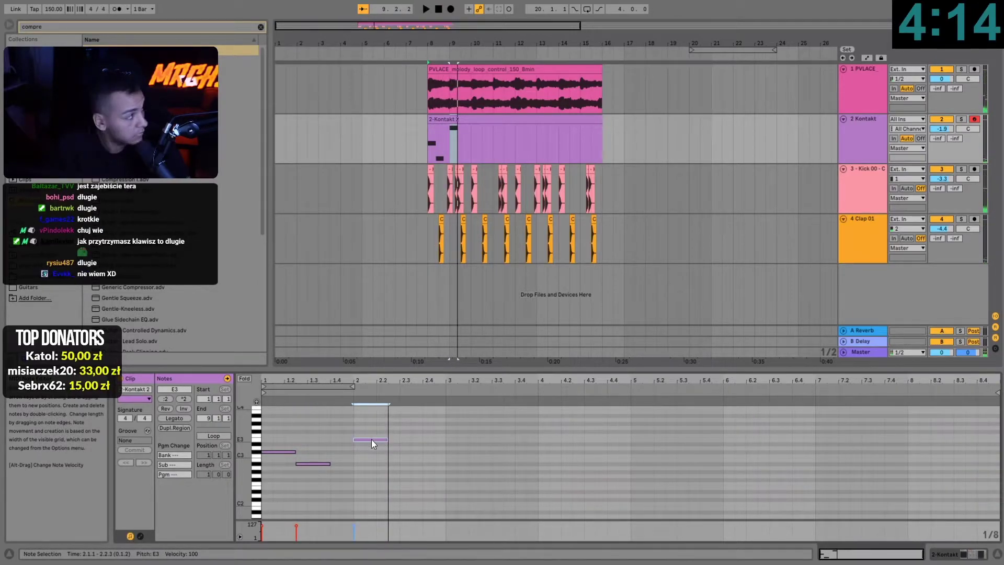
{"action": "key", "text": "space"}
{"action": "left_click_drag", "start_coordinate": [371, 439], "coordinate": [378, 482]}
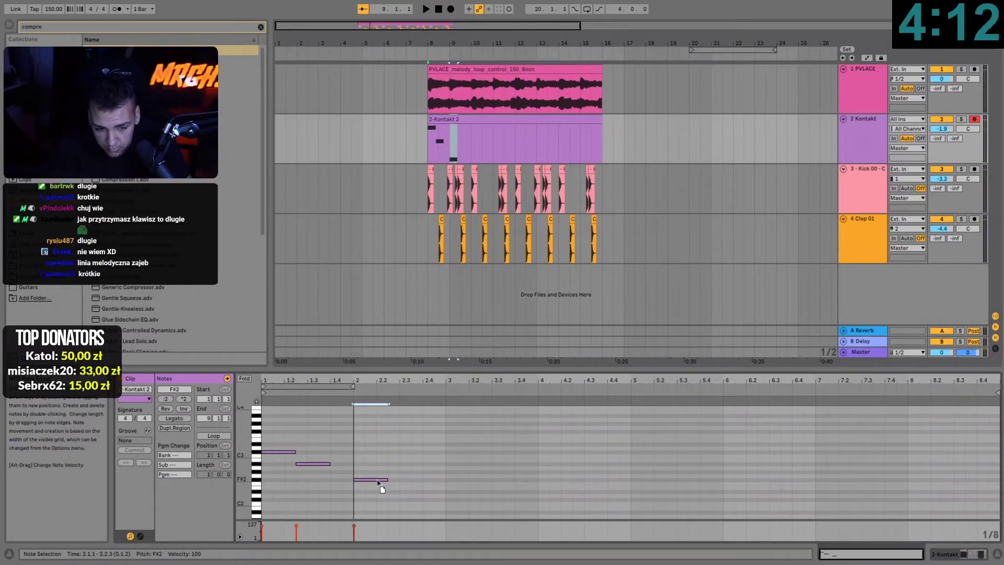
{"action": "key", "text": "space"}
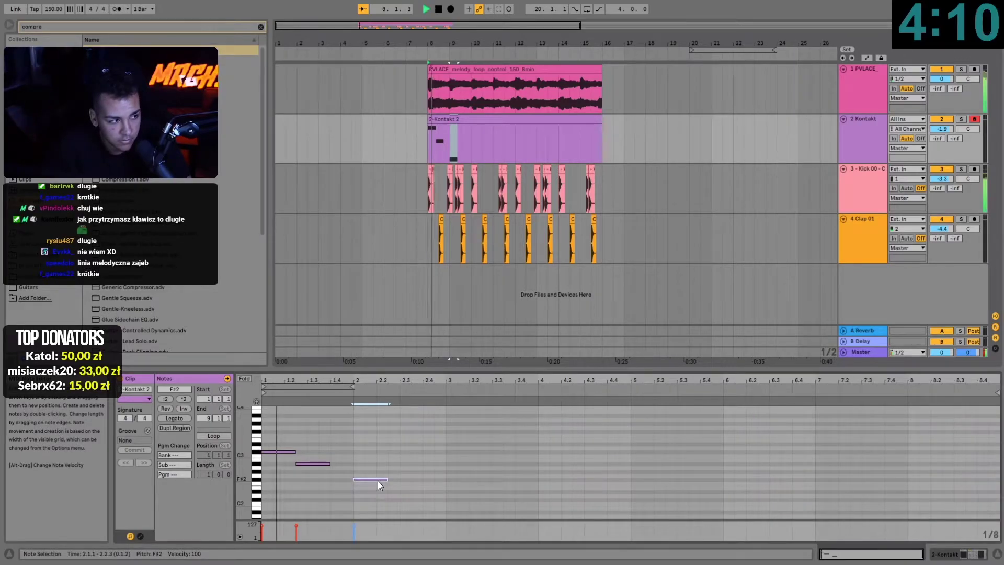
{"action": "key", "text": "space"}
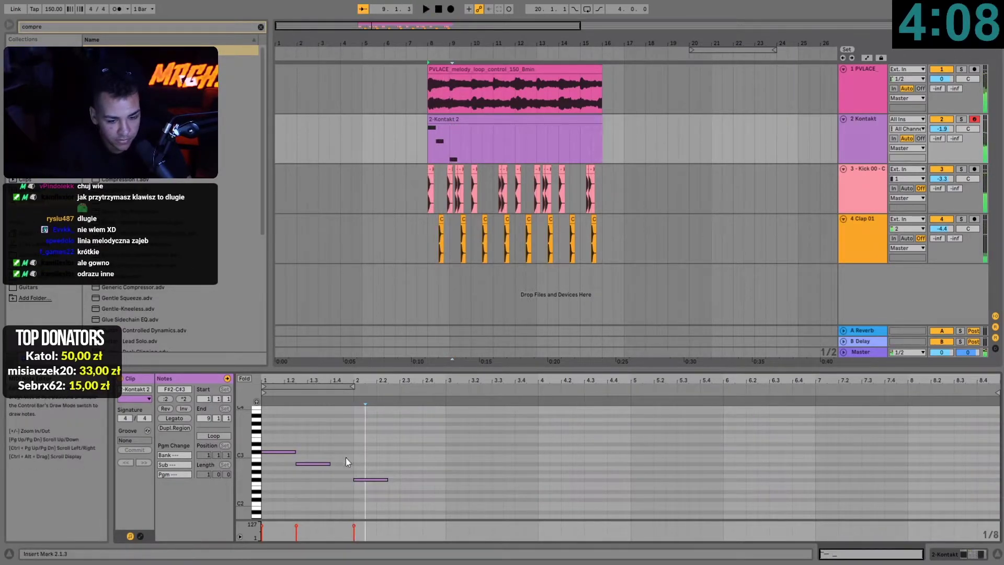
Step: Shorten the C#3 note to one beat and make the second note a one-beat G2 starting at 1.2
{"action": "left_click_drag", "start_coordinate": [295, 451], "coordinate": [272, 453]}
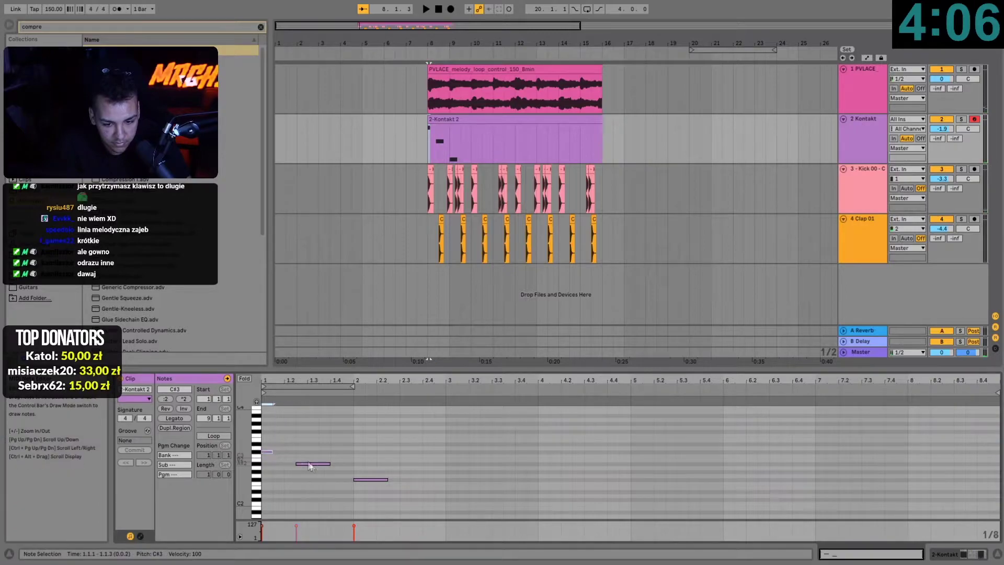
{"action": "left_click_drag", "start_coordinate": [329, 464], "coordinate": [307, 464]}
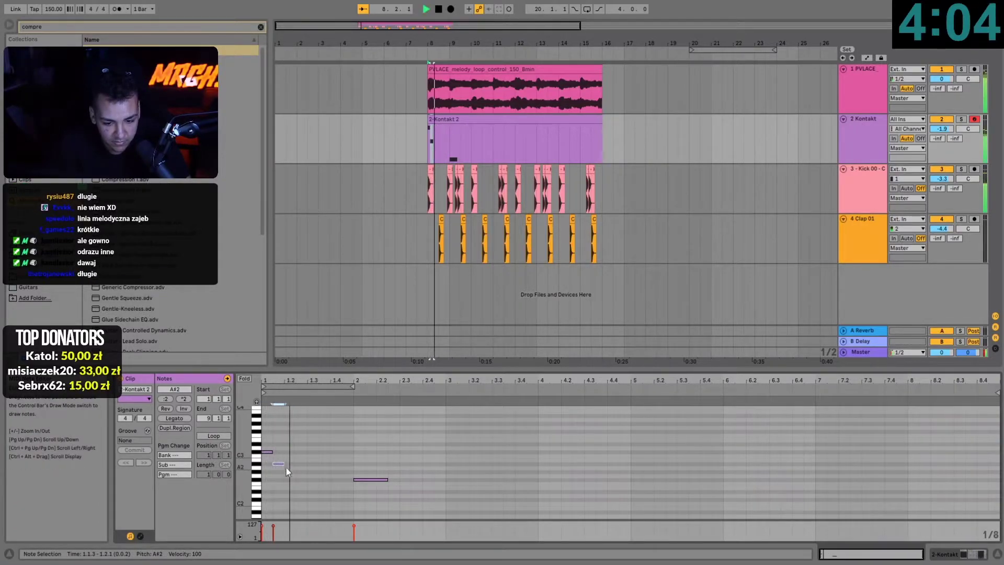
{"action": "key", "text": "ctrl+z"}
{"action": "key", "text": "ctrl+z"}
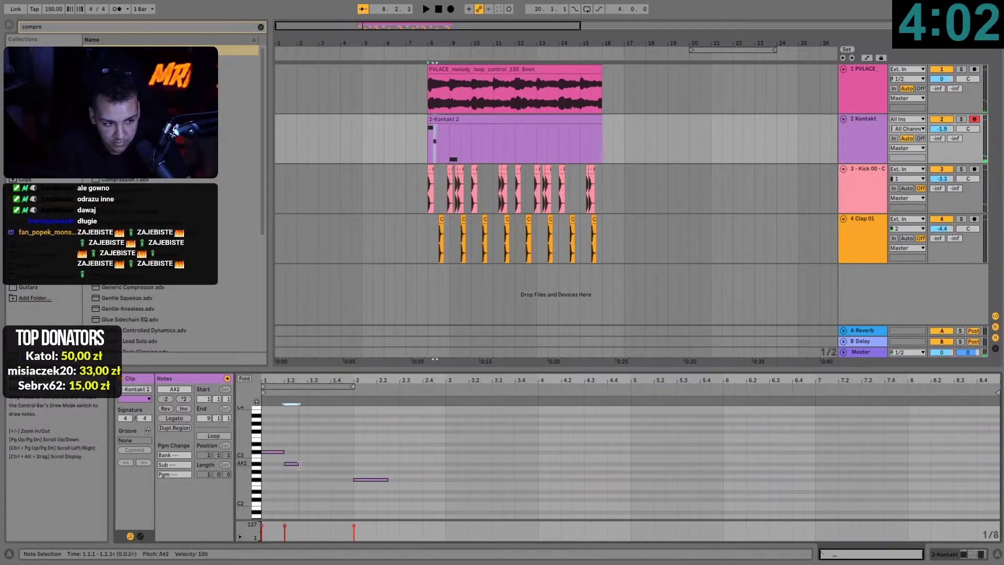
{"action": "left_click_drag", "start_coordinate": [299, 465], "coordinate": [300, 482]}
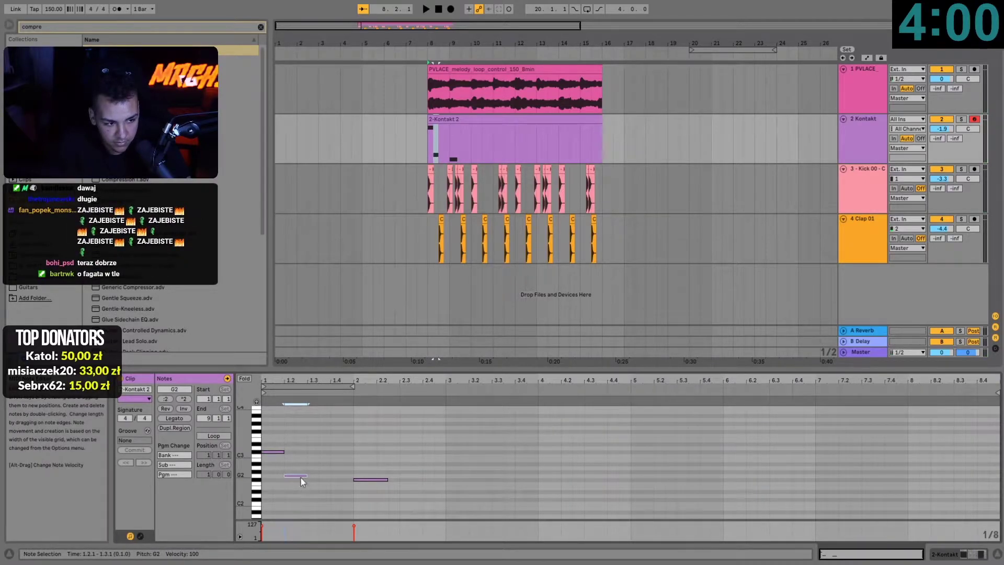
{"action": "key", "text": "space"}
{"action": "key", "text": "space"}
Step: Add a B2 note at 2.3 and copy the first two notes to 3.1, pitched at F2 and B1
{"action": "left_click", "coordinate": [411, 466]}
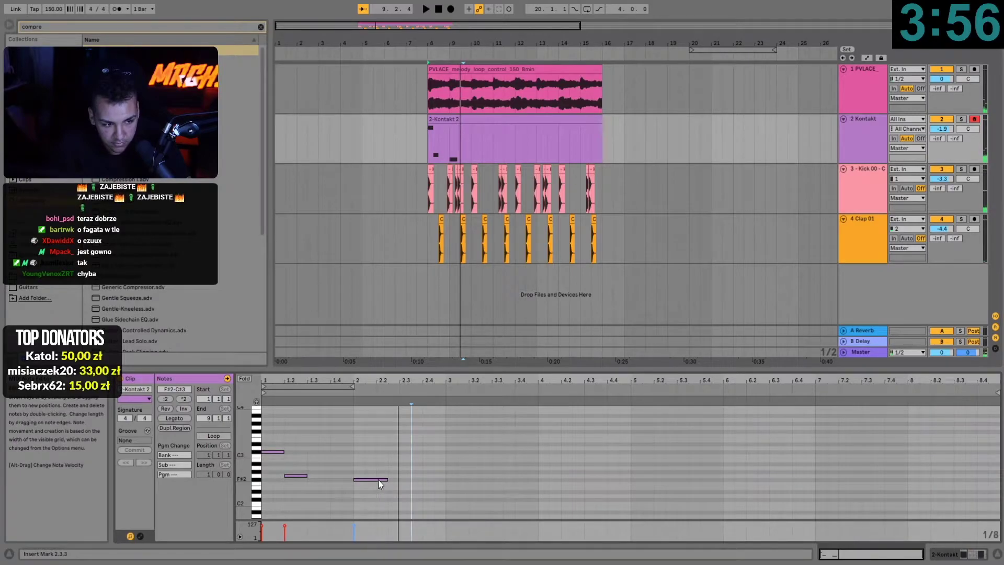
{"action": "double_click", "coordinate": [421, 460]}
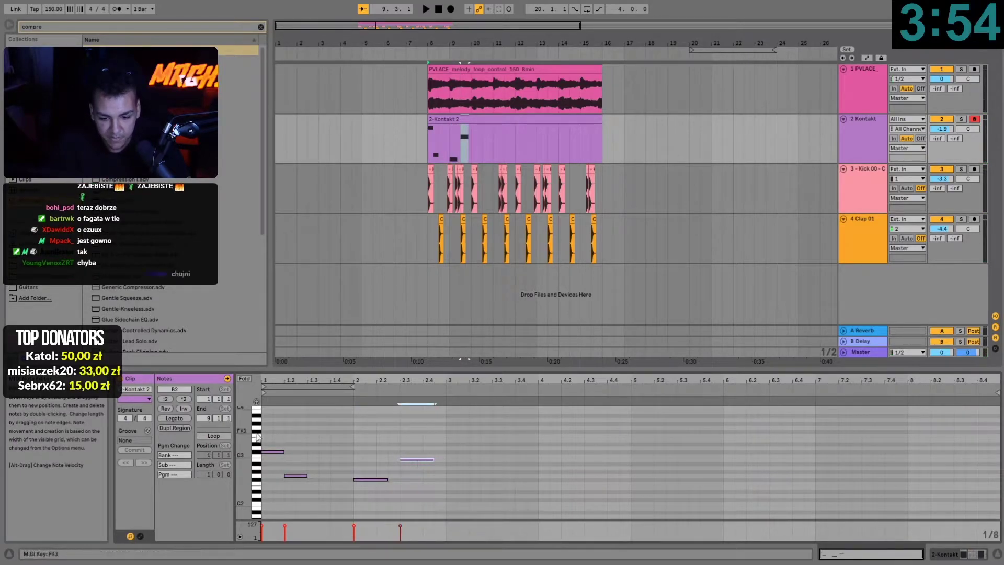
{"action": "left_click_drag", "start_coordinate": [284, 482], "coordinate": [456, 484]}
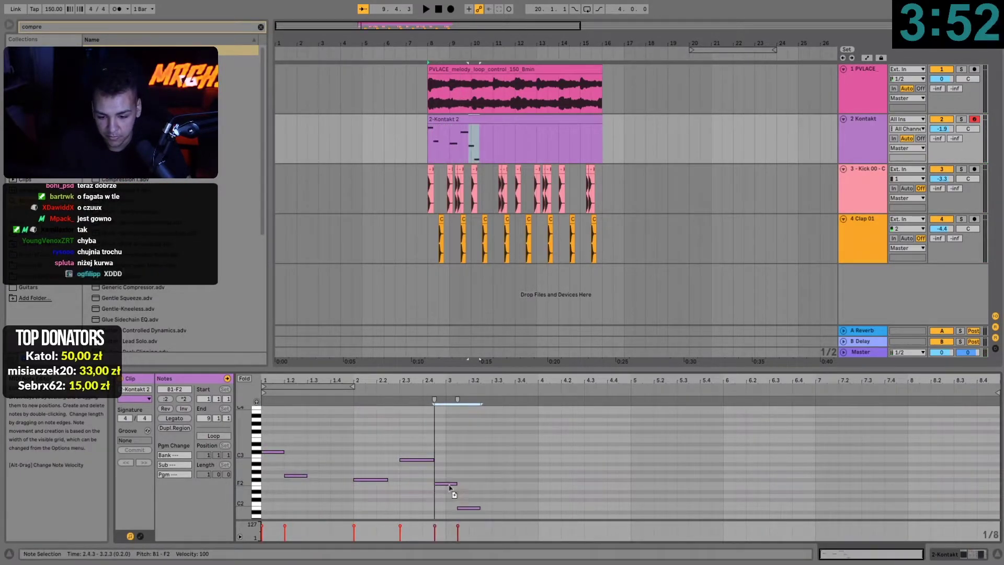
{"action": "key", "text": "space"}
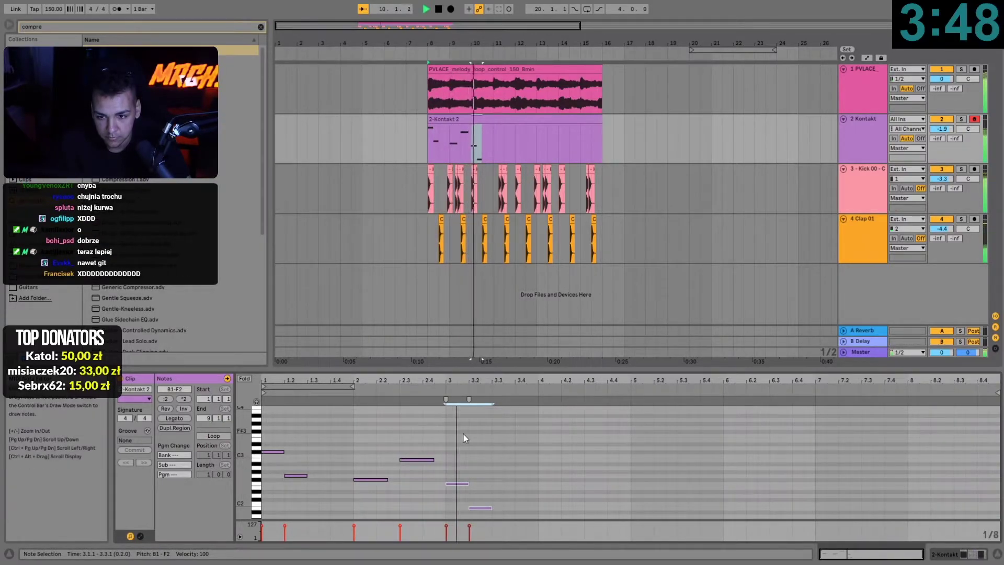
Step: Add an F#2 note at 4.1 and lengthen it to a full bar, ending at 5.1
{"action": "left_click", "coordinate": [505, 441]}
{"action": "double_click", "coordinate": [549, 480]}
{"action": "key", "text": "space"}
{"action": "left_click_drag", "start_coordinate": [560, 480], "coordinate": [632, 480]}
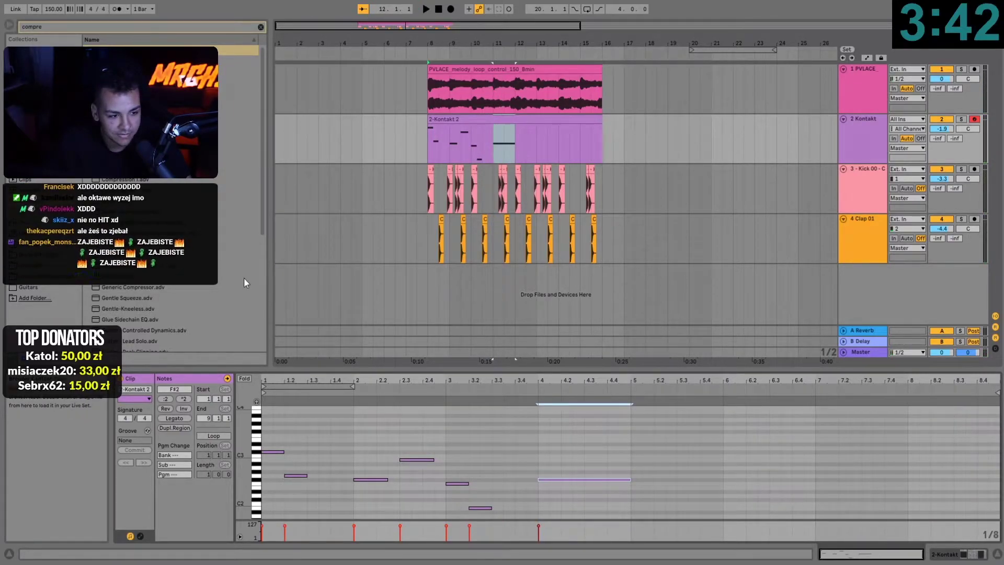
{"action": "left_click", "coordinate": [600, 460]}
{"action": "left_click", "coordinate": [578, 479]}
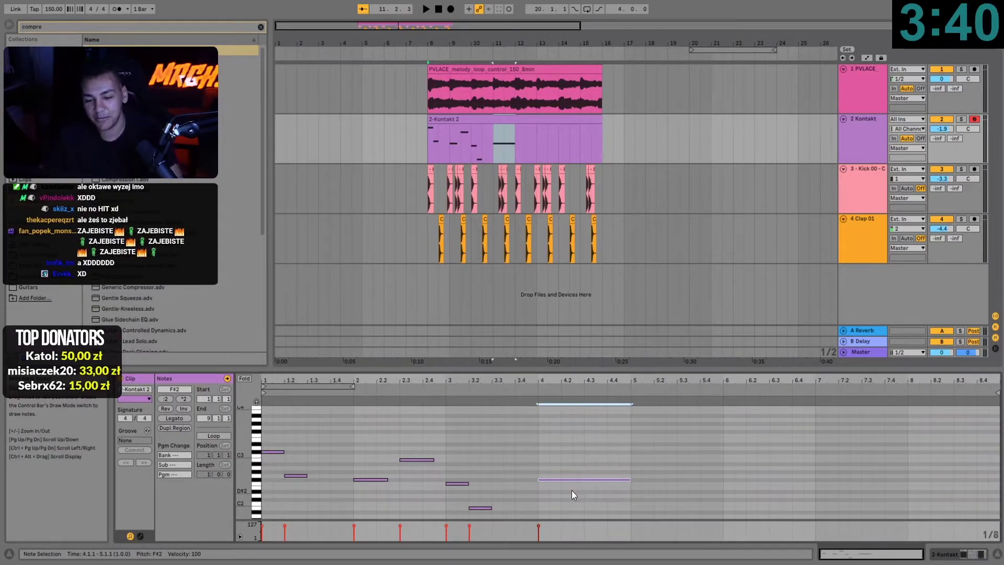
Step: Search the browser for "val"
{"action": "left_click", "coordinate": [57, 26]}
{"action": "type", "text": "val"}
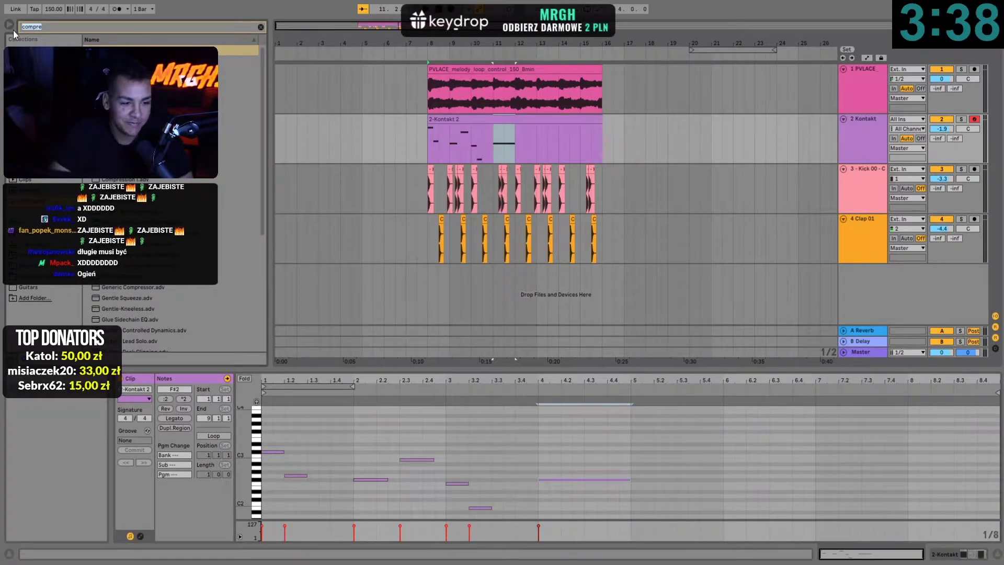
Step: Extend the opening C#3 note to the start of bar 2 and delete the G2 note
{"action": "left_click", "coordinate": [343, 419]}
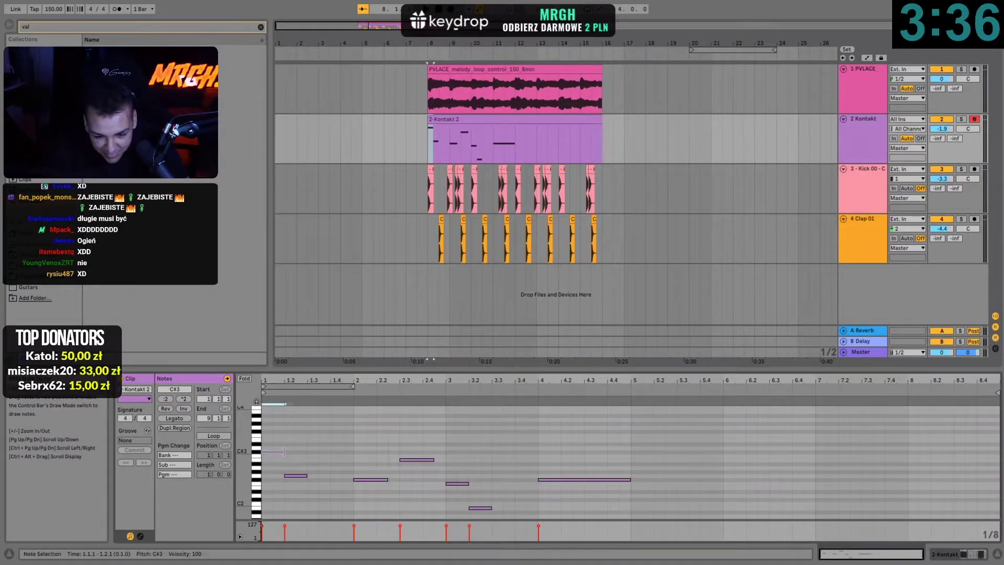
{"action": "left_click_drag", "start_coordinate": [283, 451], "coordinate": [353, 451]}
{"action": "left_click", "coordinate": [304, 475]}
{"action": "key", "text": "Delete"}
Step: Lengthen the F#2 note in bar 2 to 2.3 and replace the B2 note with an A#2 from 2.3 to 3.1
{"action": "left_click", "coordinate": [413, 460]}
{"action": "key", "text": "Delete"}
{"action": "left_click_drag", "start_coordinate": [387, 479], "coordinate": [435, 466]}
{"action": "key", "text": "space"}
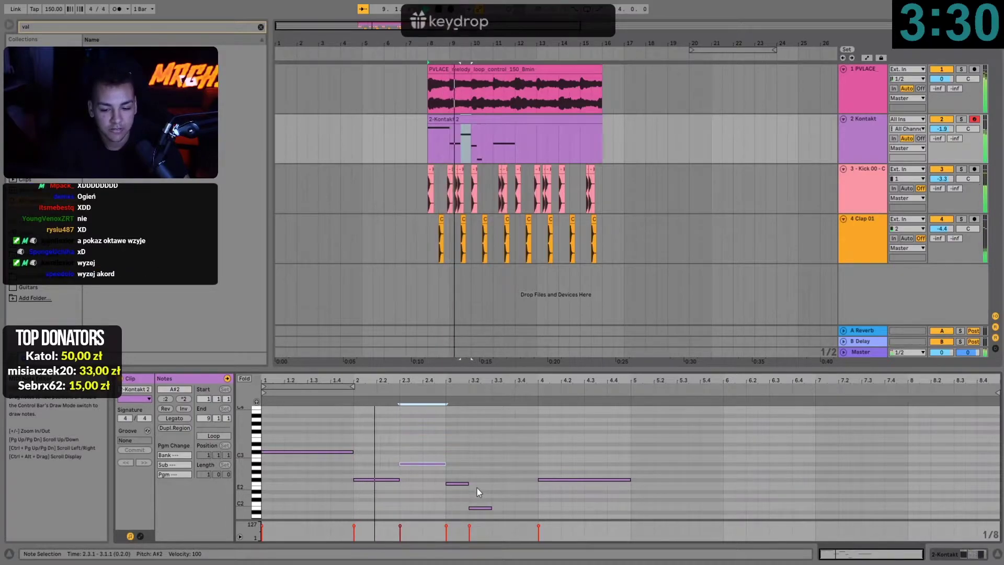
Step: Delete the bar-long F#2 note at 4.1
{"action": "left_click", "coordinate": [494, 477]}
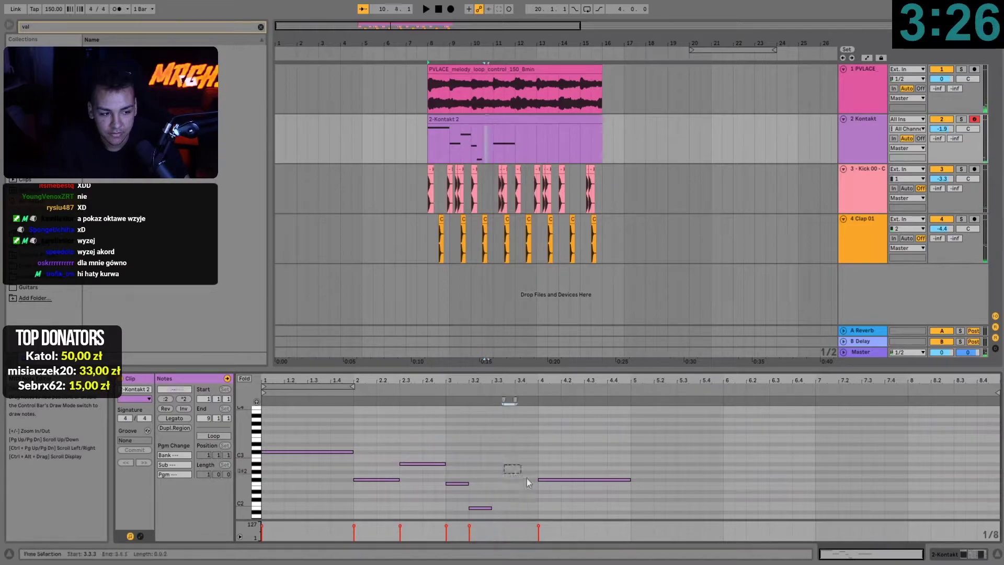
{"action": "left_click_drag", "start_coordinate": [514, 469], "coordinate": [543, 494]}
{"action": "key", "text": "Delete"}
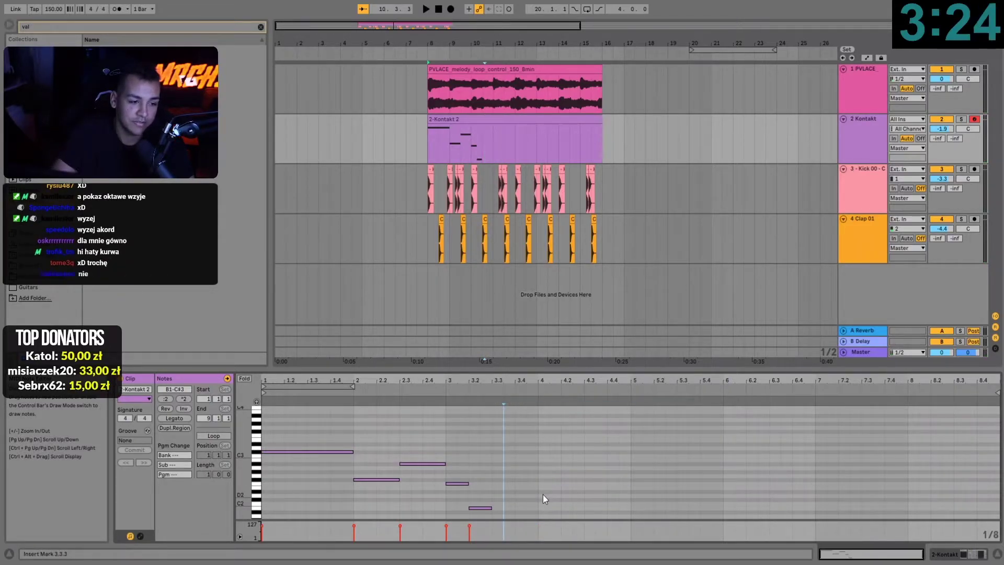
Step: Load ValhallaVintageVerb onto the Kontakt track and search the browser for "q 3"
{"action": "left_click_drag", "start_coordinate": [239, 71], "coordinate": [861, 128]}
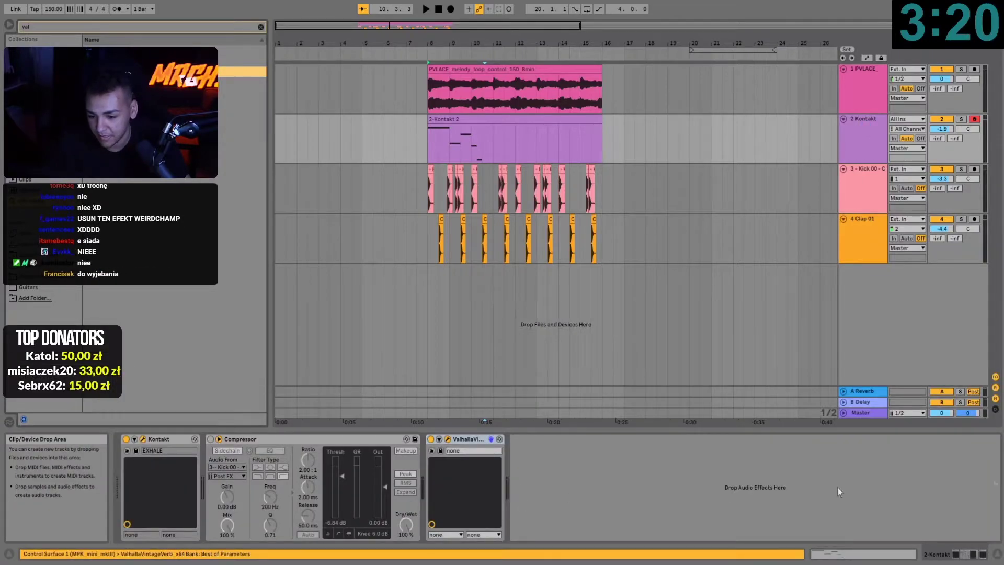
{"action": "left_click", "coordinate": [425, 145]}
{"action": "left_click", "coordinate": [76, 29]}
{"action": "type", "text": "q 3"}
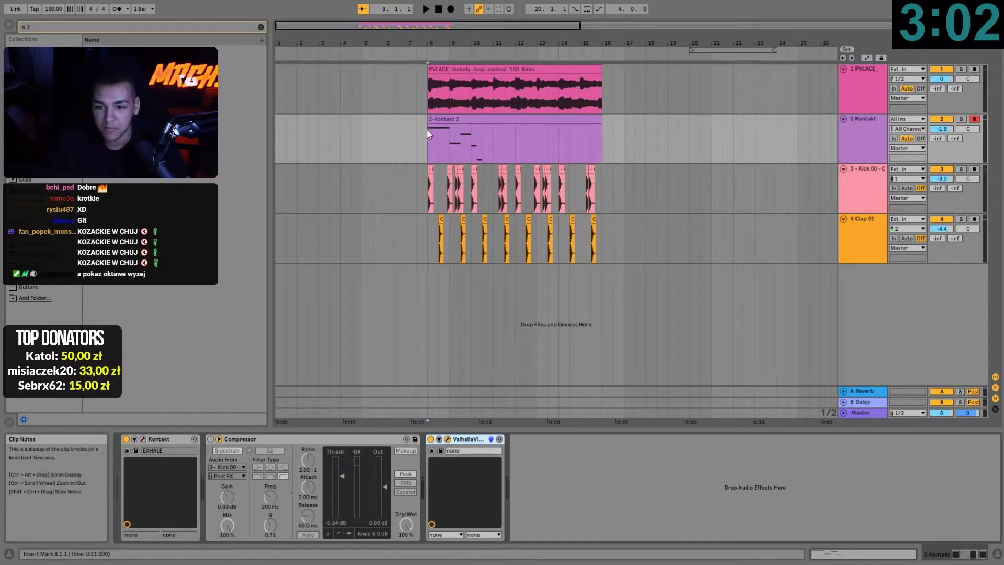
Step: Shorten the opening C#3 note in the Kontakt clip so it ends at 1.3, and play the result
{"action": "key", "text": "space"}
{"action": "key", "text": "plus"}
{"action": "key", "text": "plus"}
{"action": "double_click", "coordinate": [593, 119]}
{"action": "left_click", "coordinate": [305, 453]}
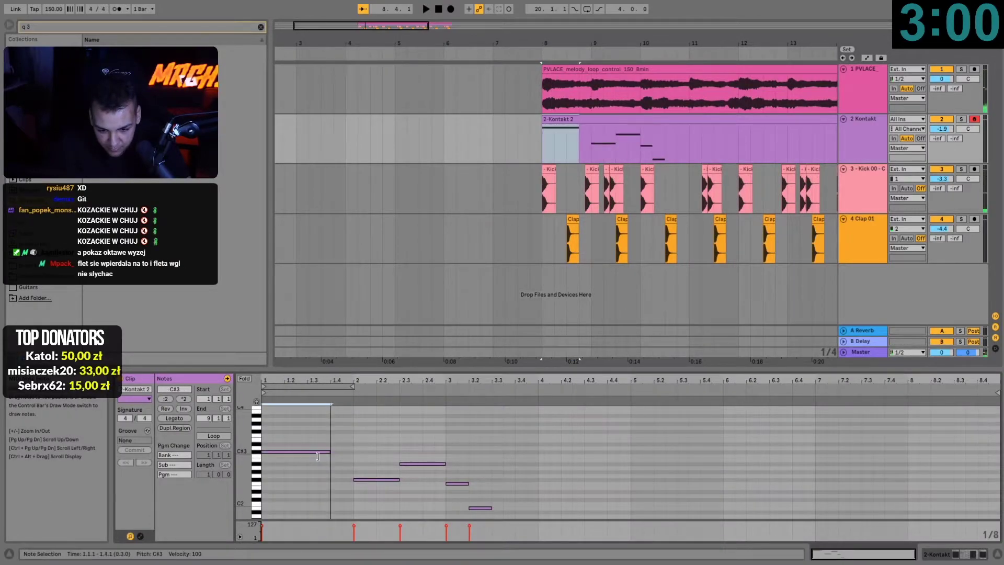
{"action": "key", "text": "space"}
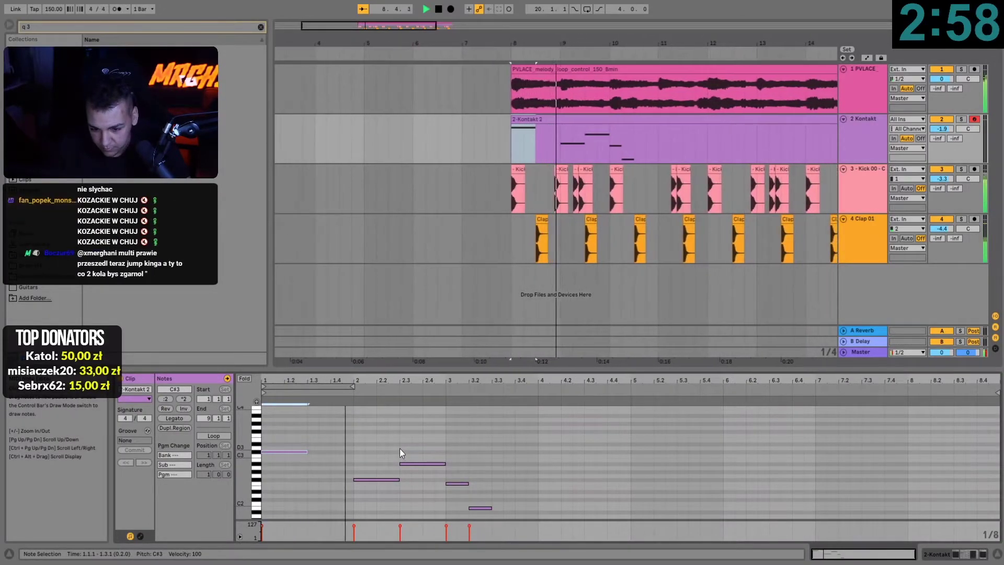
Step: Add a one-beat B1 note at 4.1 in the Kontakt clip and play it from the start
{"action": "left_click", "coordinate": [428, 456]}
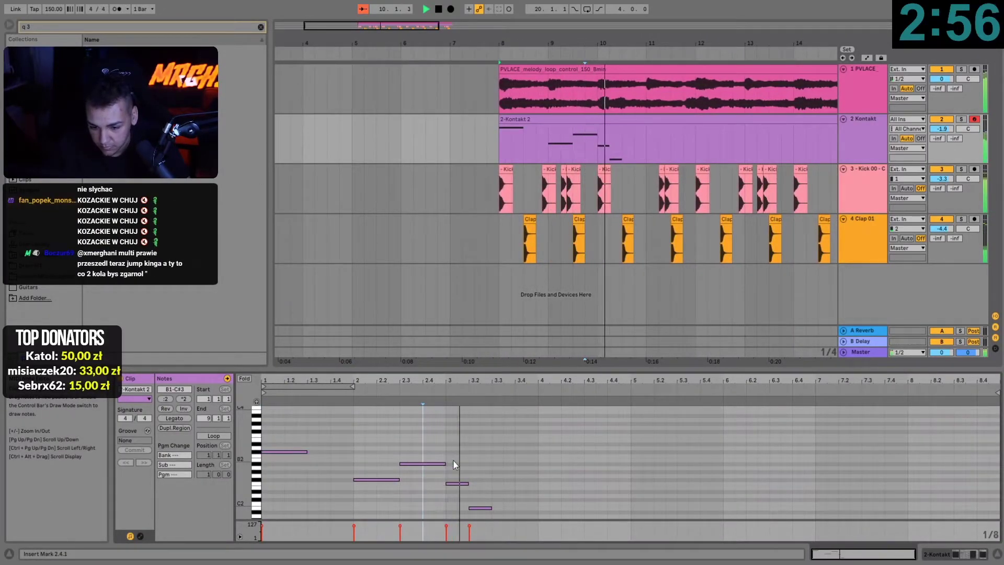
{"action": "double_click", "coordinate": [533, 504]}
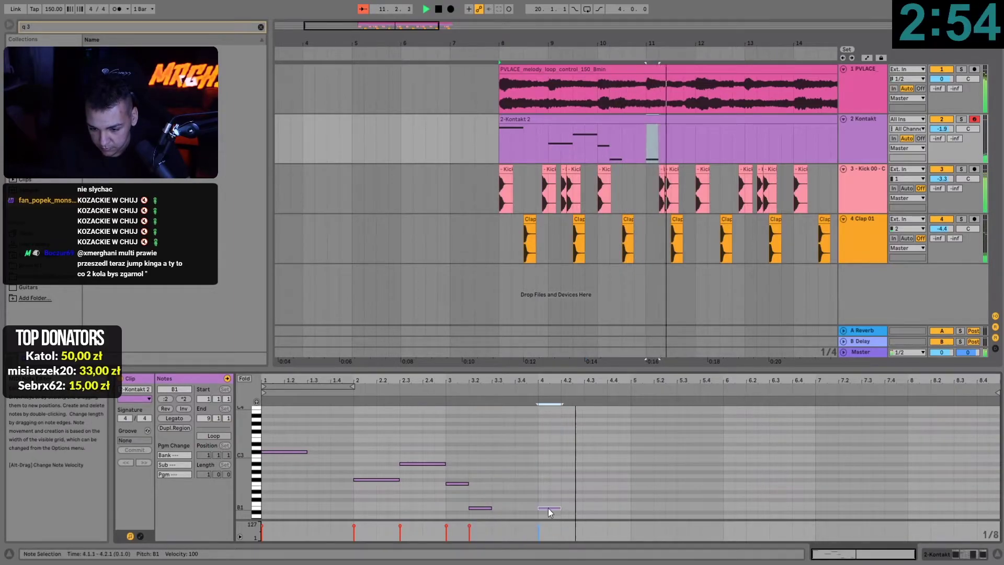
{"action": "key", "text": "space"}
{"action": "key", "text": "space"}
{"action": "key", "text": "space"}
Step: Add Pro-Q 3 after the reverb on the Kontakt track and play the beat
{"action": "left_click", "coordinate": [42, 27]}
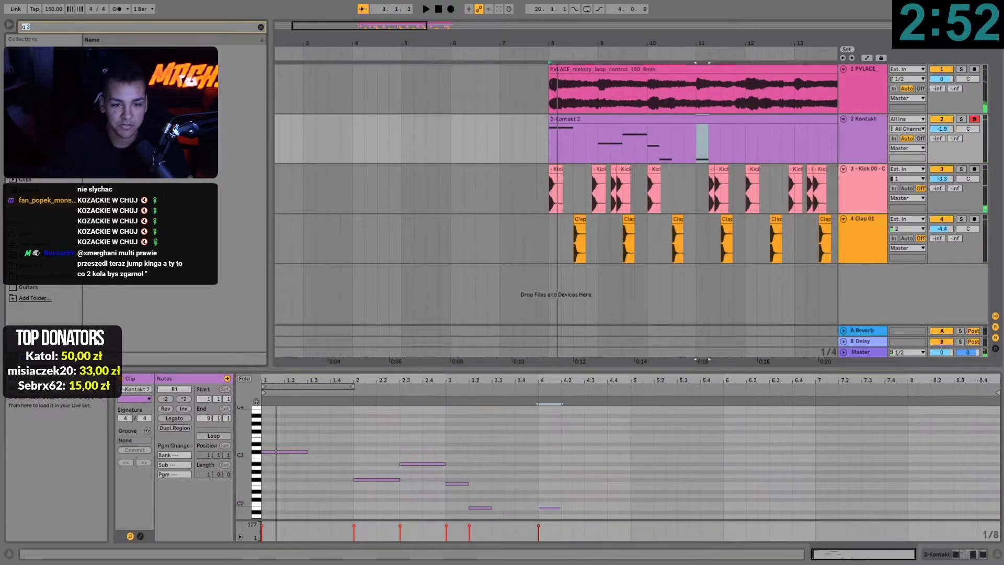
{"action": "key", "text": "shift+Tab"}
{"action": "key", "text": "space"}
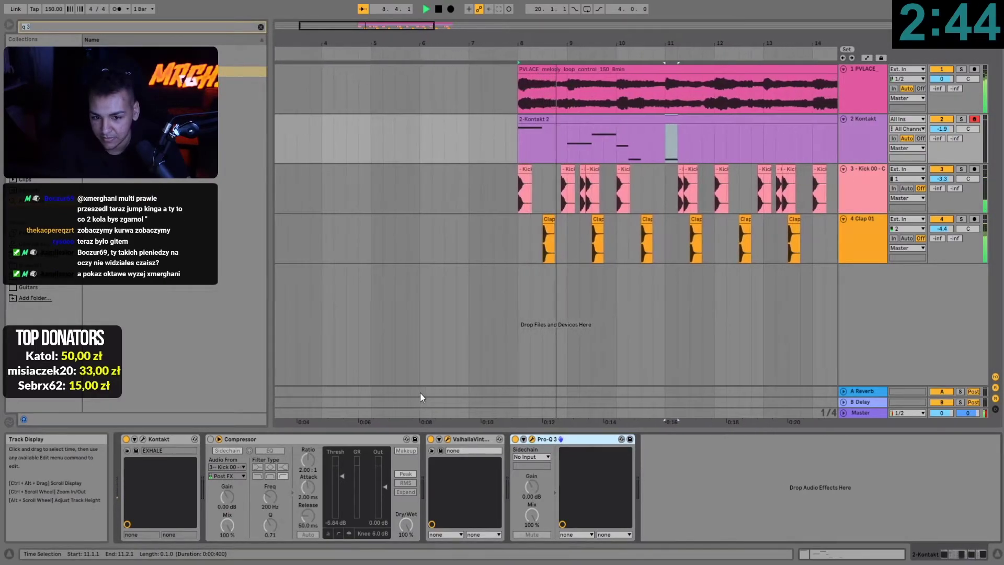
Step: Move the opening note of the Kontakt clip down to A2 and play the result
{"action": "double_click", "coordinate": [492, 119]}
{"action": "key", "text": "space"}
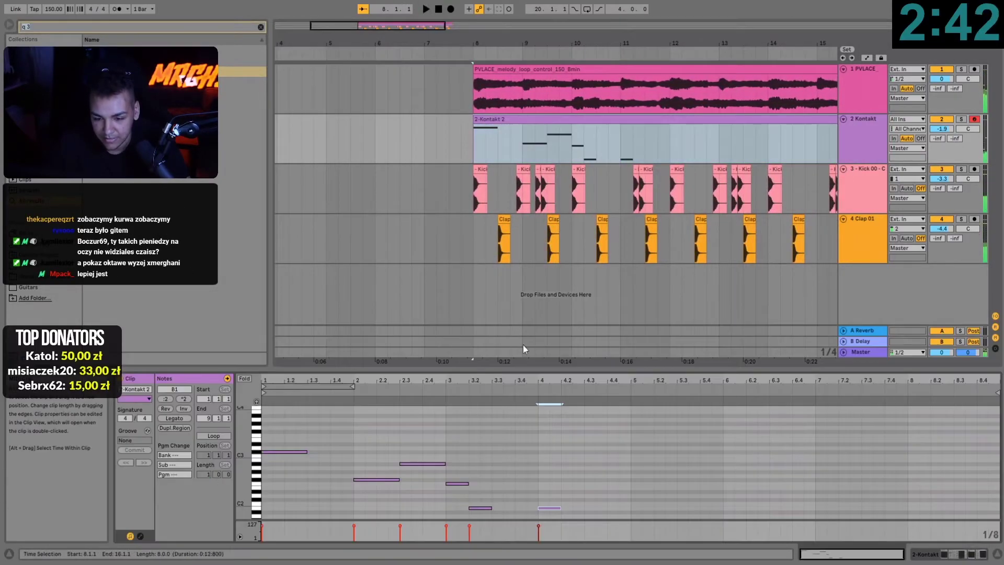
{"action": "key", "text": "space"}
{"action": "left_click_drag", "start_coordinate": [294, 452], "coordinate": [290, 469]}
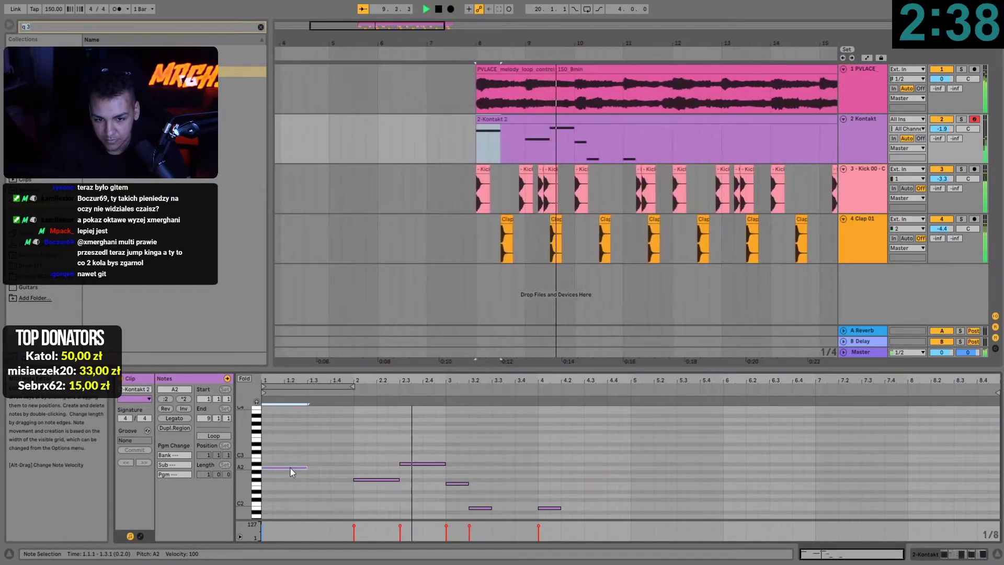
{"action": "key", "text": "space"}
Step: Move the Kontakt clip's note at 3.2 up to C#2 and play that passage
{"action": "left_click_drag", "start_coordinate": [478, 508], "coordinate": [478, 504]}
{"action": "key", "text": "space"}
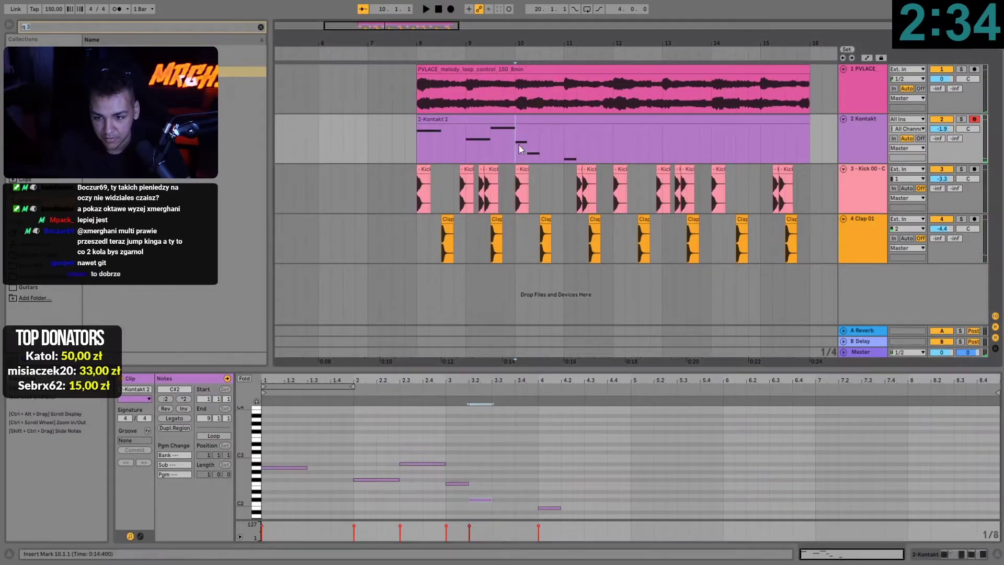
{"action": "left_click", "coordinate": [591, 477]}
{"action": "key", "text": "space"}
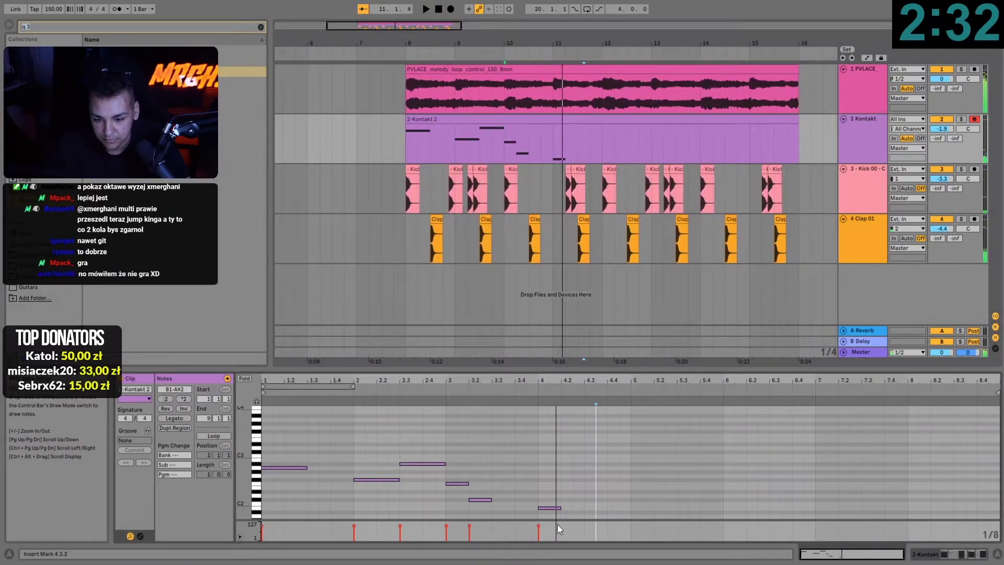
Step: Move the Kontakt clip's note at 4.1 up to C#2 and play the beat from the clip's start
{"action": "left_click_drag", "start_coordinate": [548, 508], "coordinate": [548, 500]}
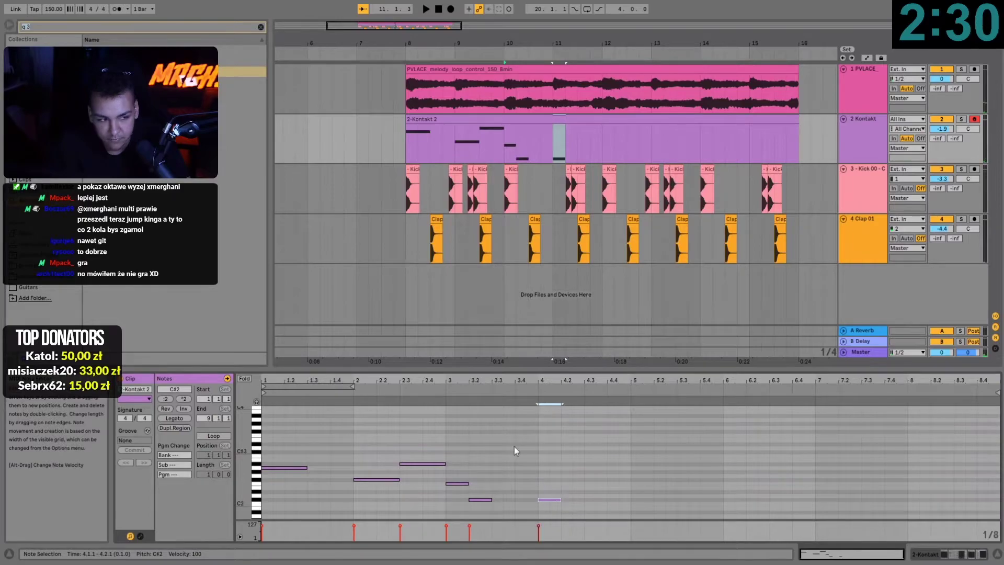
{"action": "left_click", "coordinate": [407, 137]}
{"action": "key", "text": "space"}
{"action": "key", "text": "space"}
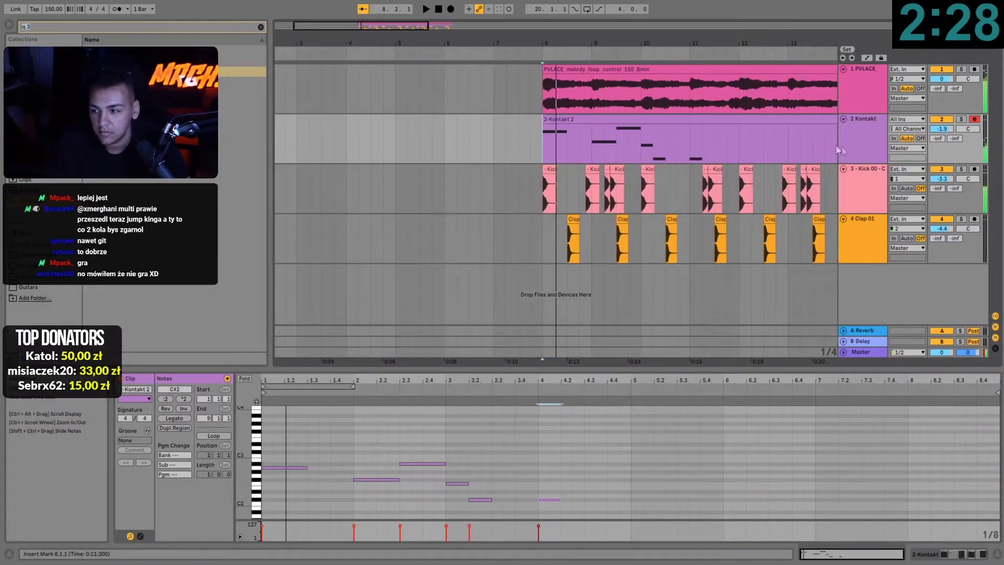
Step: Search the browser for "hit" samples, look through the list and clear the search
{"action": "double_click", "coordinate": [857, 137]}
{"action": "key", "text": "space"}
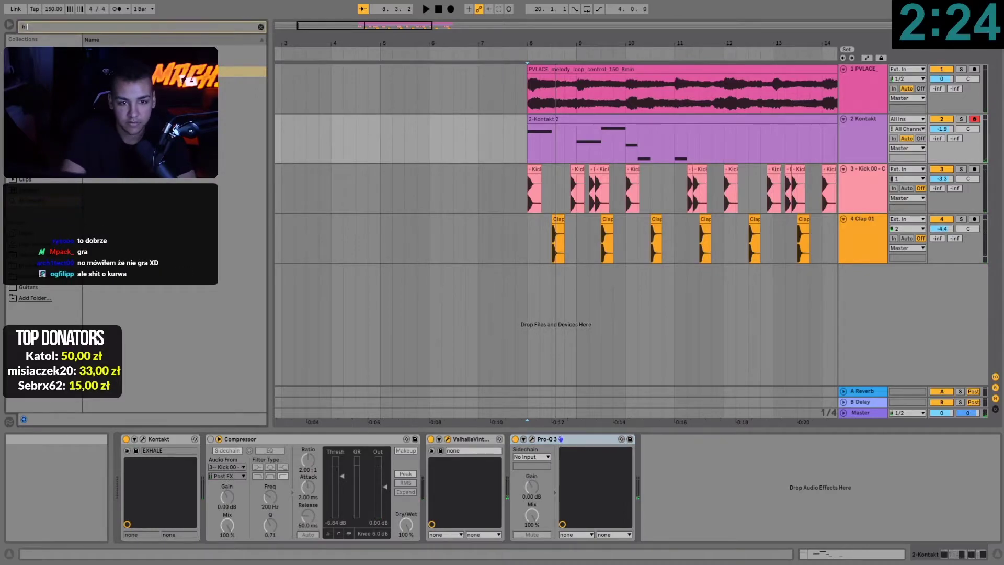
{"action": "type", "text": "t"}
{"action": "scroll", "coordinate": [211, 294], "scroll_direction": "down", "scroll_amount": 10}
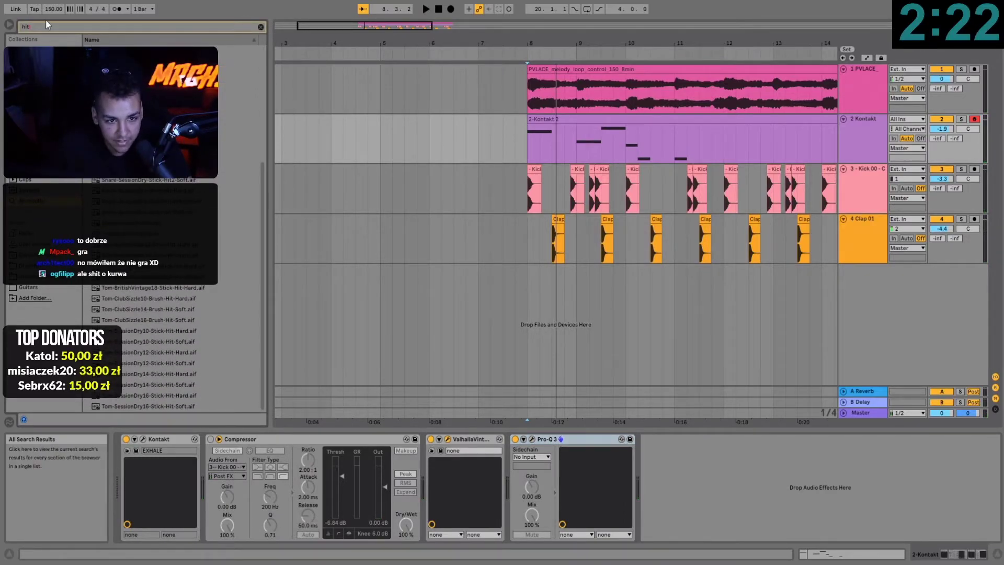
{"action": "left_click_drag", "start_coordinate": [30, 28], "coordinate": [12, 38]}
{"action": "key", "text": "BackSpace"}
Step: Insert an empty audio track directly below the Kontakt track
{"action": "left_click", "coordinate": [875, 158]}
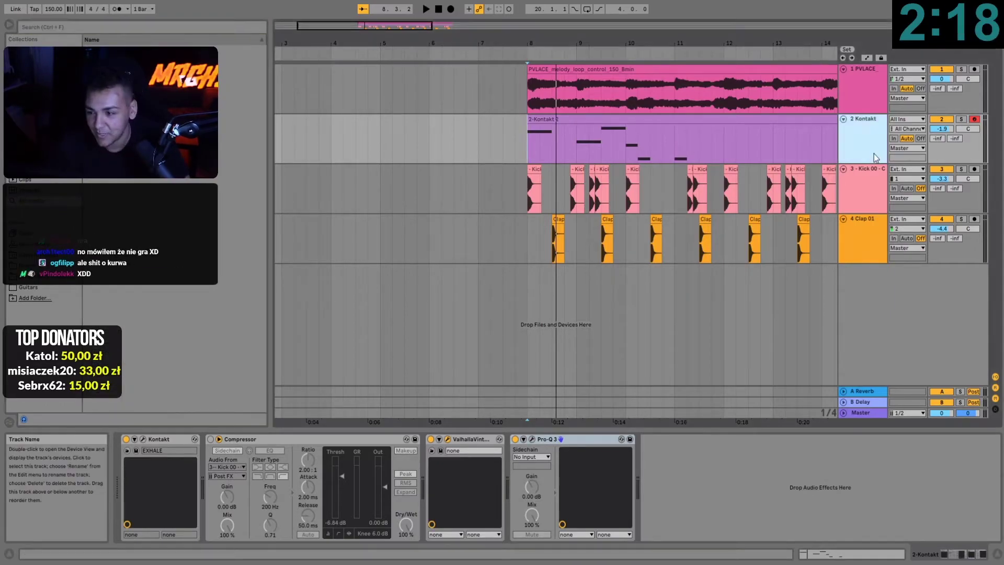
{"action": "key", "text": "ctrl+t"}
{"action": "left_click", "coordinate": [50, 27]}
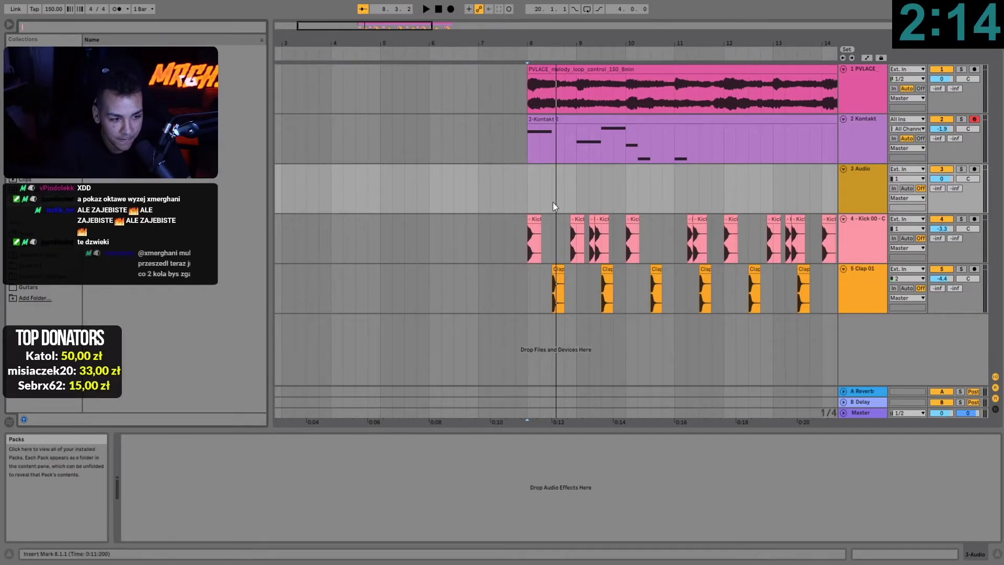
Step: Freeze the Kontakt track, bounce its clip to a new audio track, transposed 12 st in Complex warp mode, and play it
{"action": "left_click", "coordinate": [571, 123]}
{"action": "left_click", "coordinate": [675, 135]}
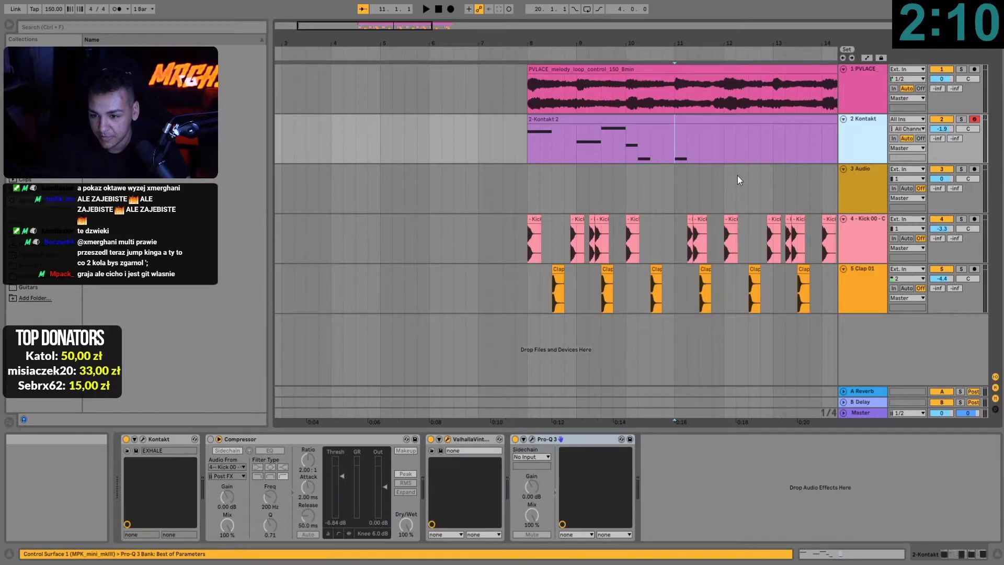
{"action": "left_click", "coordinate": [578, 121]}
{"action": "key", "text": "ctrl+t"}
{"action": "left_click_drag", "start_coordinate": [578, 121], "coordinate": [579, 186]}
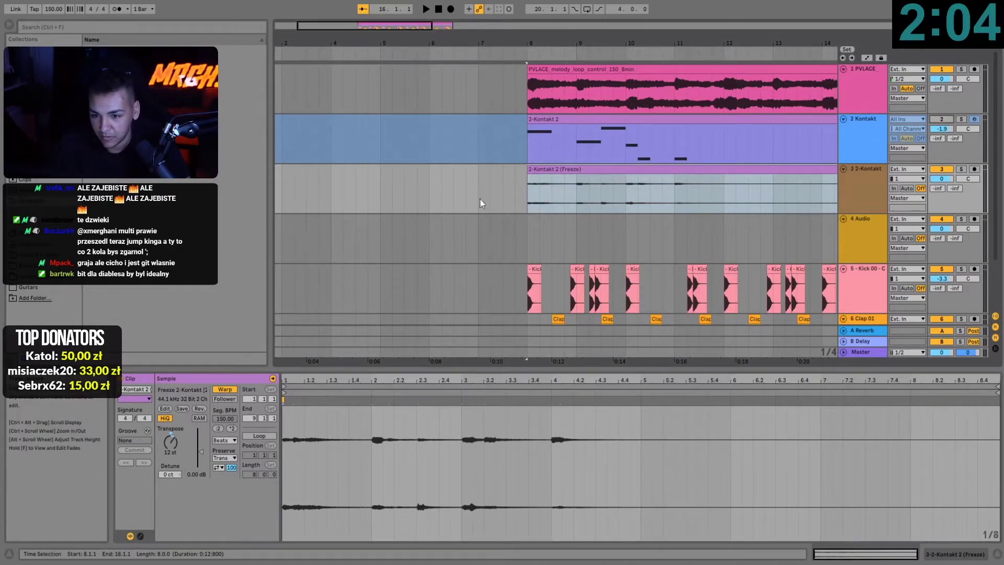
{"action": "left_click", "coordinate": [523, 195]}
{"action": "key", "text": "space"}
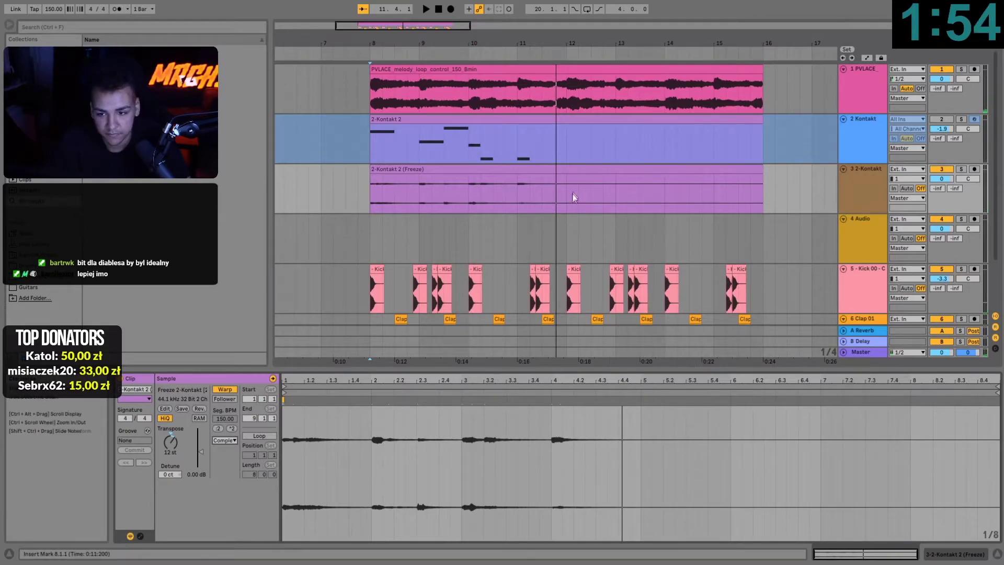
Step: Delete the second half of the bounced Kontakt clip, from bar 12 to bar 16
{"action": "left_click_drag", "start_coordinate": [565, 191], "coordinate": [824, 201]}
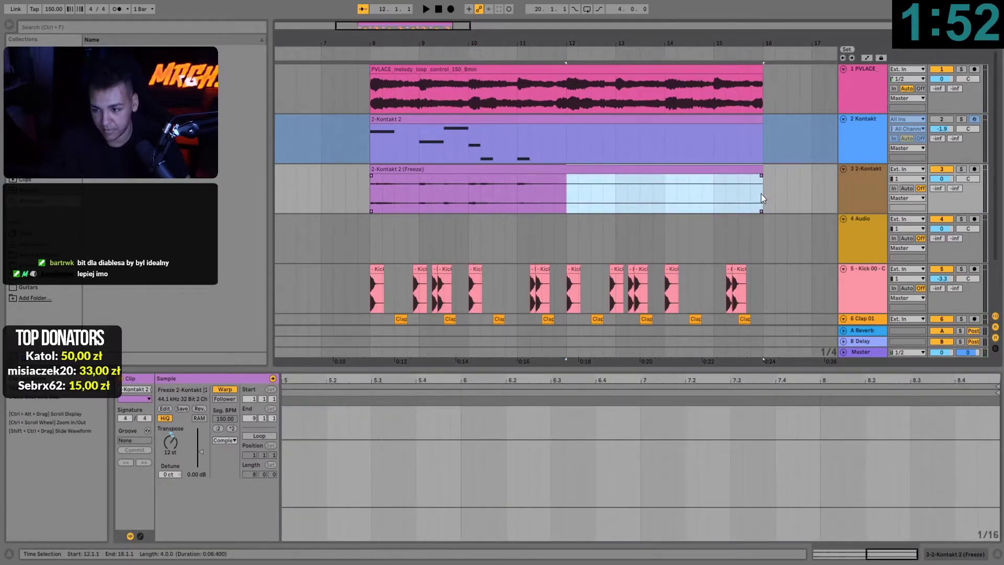
{"action": "key", "text": "Delete"}
{"action": "left_click", "coordinate": [357, 178]}
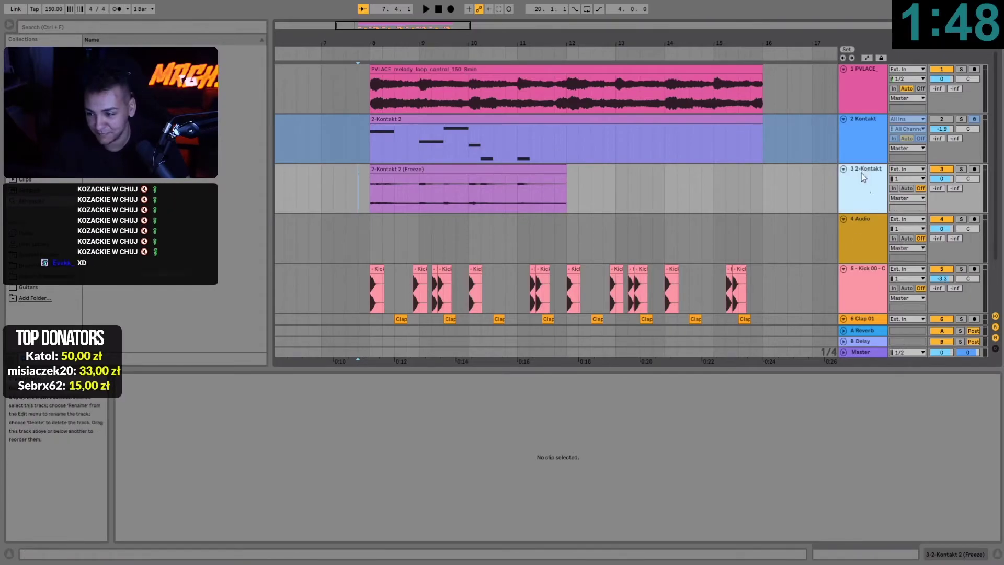
Step: Insert another audio track below the bounced Kontakt track
{"action": "key", "text": "ctrl+t"}
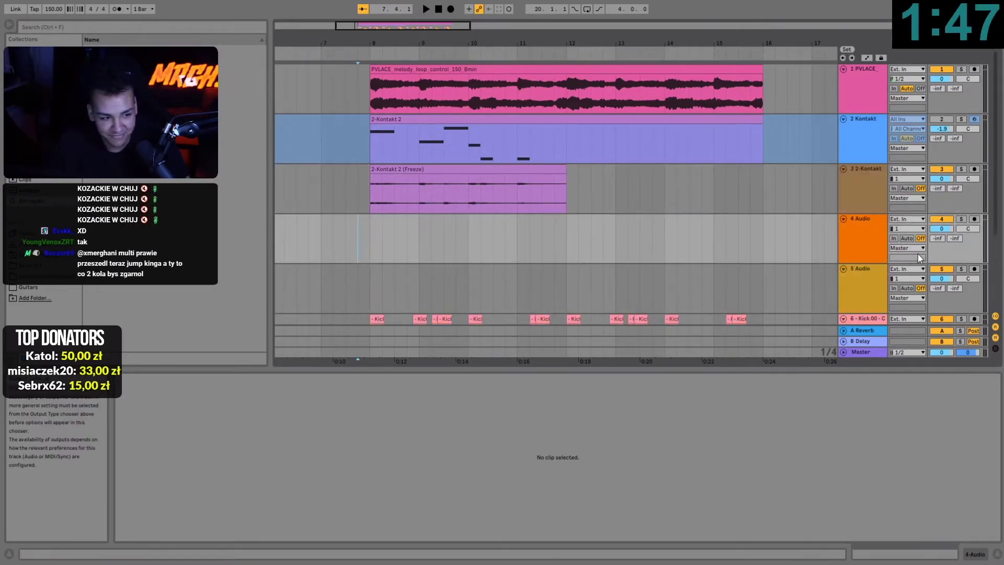
{"action": "left_click", "coordinate": [416, 157]}
{"action": "left_click", "coordinate": [356, 200]}
{"action": "left_click", "coordinate": [361, 238]}
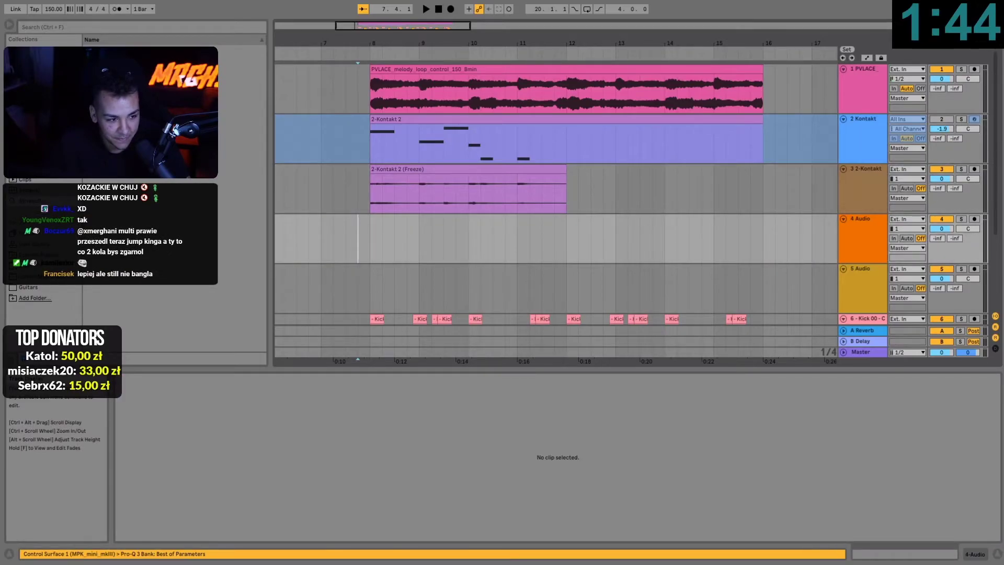
{"action": "left_click", "coordinate": [86, 26]}
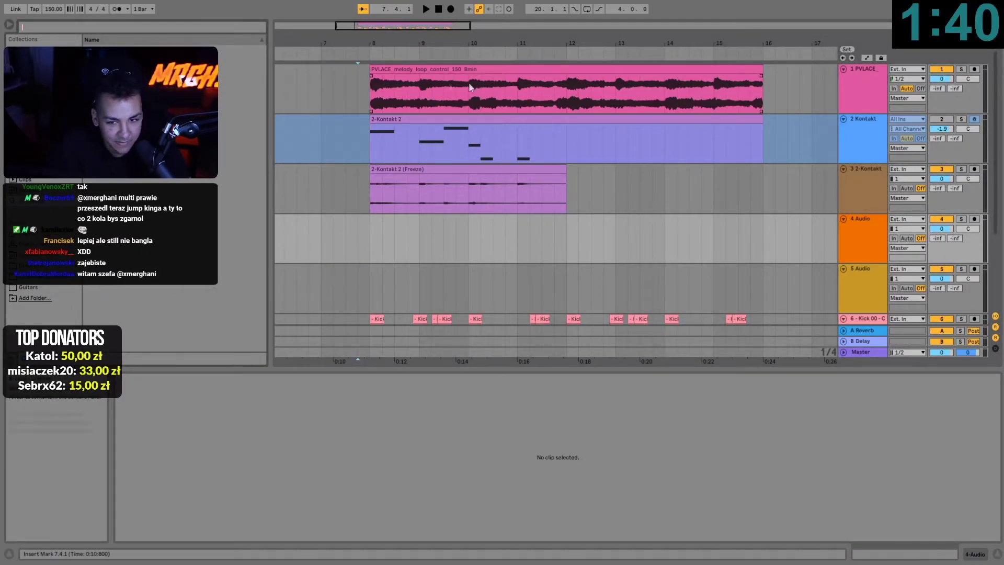
Step: Shift the whole arrangement to start at bar 13 and place a copy of the PVLACE melody clip at bar 5
{"action": "left_click", "coordinate": [371, 92]}
{"action": "key", "text": "minus"}
{"action": "key", "text": "minus"}
{"action": "key", "text": "ctrl+a"}
{"action": "key", "text": "minus"}
{"action": "key", "text": "minus"}
{"action": "mouse_move", "coordinate": [351, 70]}
{"action": "left_mouse_down"}
{"action": "mouse_move", "coordinate": [401, 74]}
{"action": "mouse_move", "coordinate": [326, 71]}
{"action": "left_mouse_up"}
{"action": "left_click", "coordinate": [370, 83]}
{"action": "left_click", "coordinate": [324, 83]}
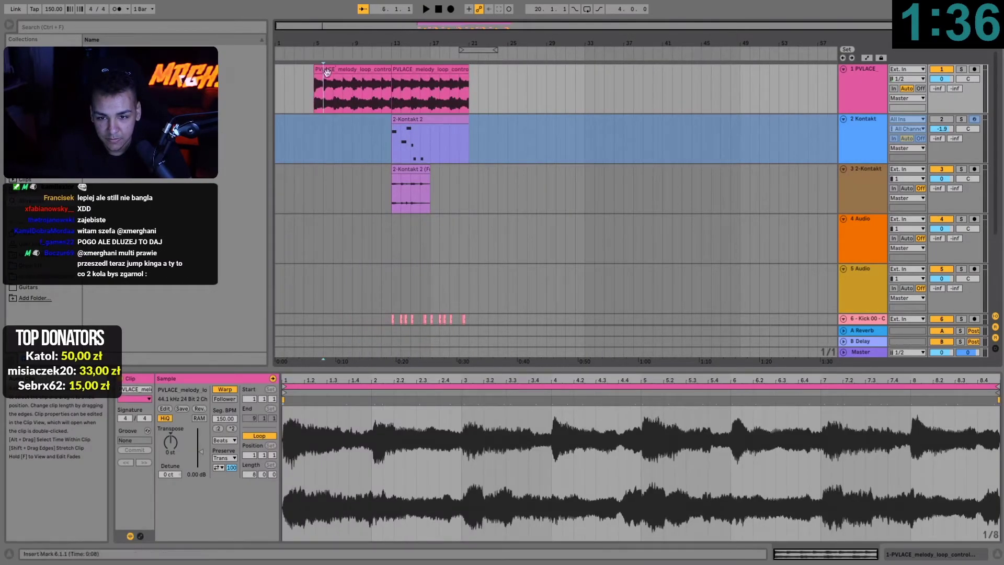
Step: Transpose the copied melody clip to -12 st in Complex warp mode and play it from bar 5
{"action": "left_click", "coordinate": [326, 72]}
{"action": "left_click_drag", "start_coordinate": [170, 441], "coordinate": [170, 449]}
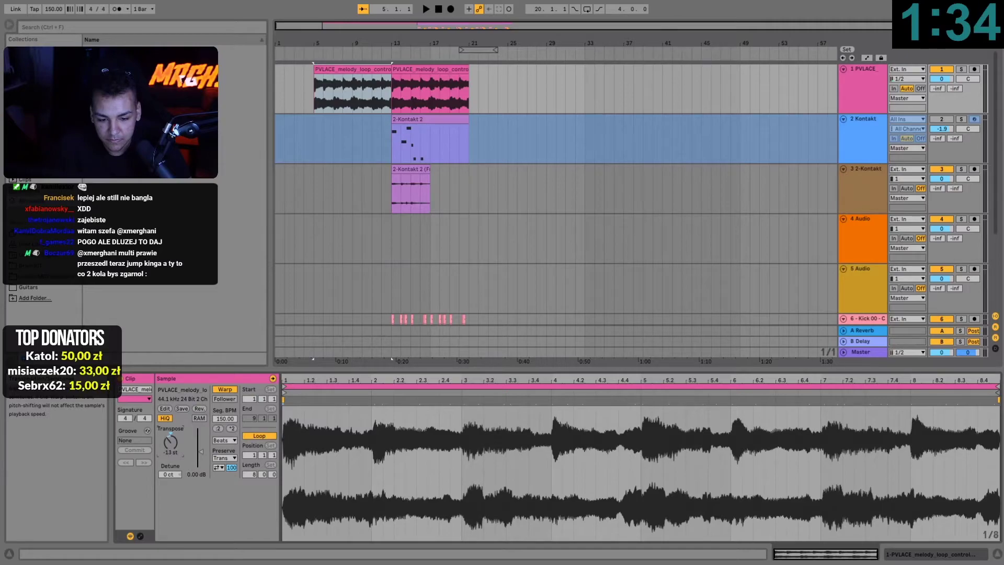
{"action": "left_click", "coordinate": [308, 109]}
{"action": "key", "text": "space"}
{"action": "scroll", "coordinate": [613, 139], "scroll_direction": "up", "scroll_amount": 4}
{"action": "scroll", "coordinate": [581, 138], "scroll_direction": "down", "scroll_amount": 2}
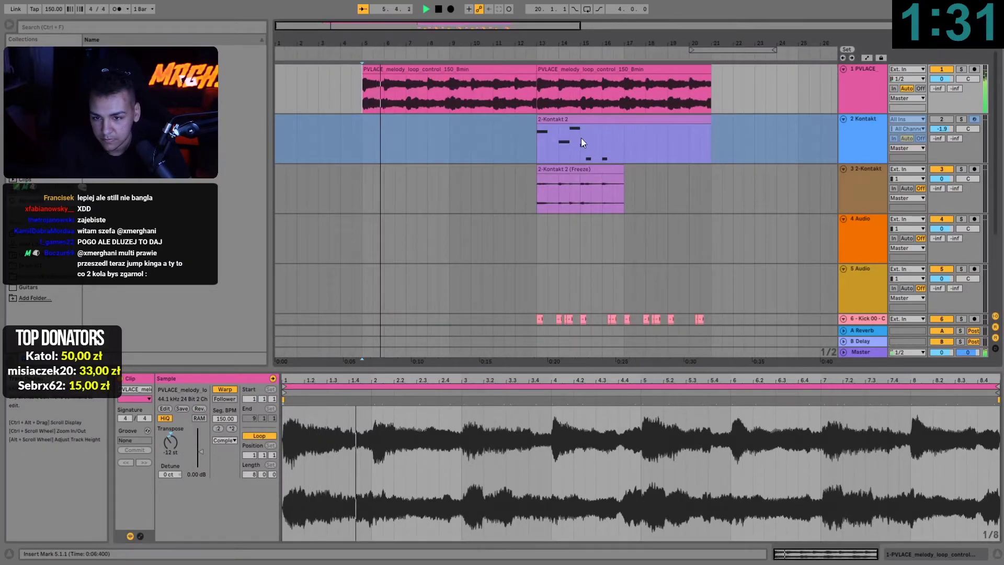
{"action": "key", "text": "space"}
Step: Delete the first four bars of the copied melody clip and play from bar 9
{"action": "left_click_drag", "start_coordinate": [451, 94], "coordinate": [352, 97]}
{"action": "key", "text": "Delete"}
{"action": "left_click", "coordinate": [448, 100]}
{"action": "key", "text": "space"}
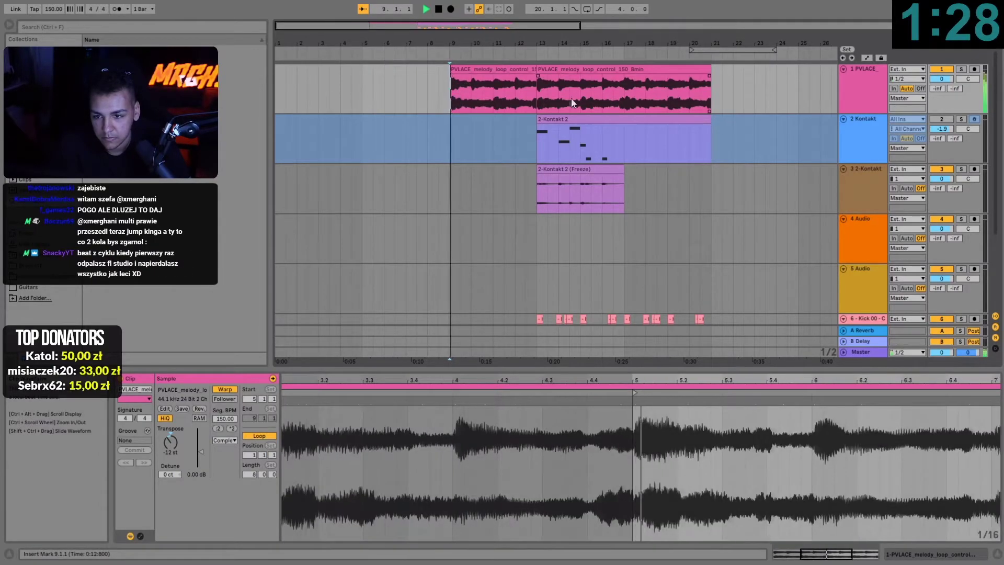
Step: Insert an audio track below the bounced Kontakt track and place the ShortRiser1 sample on it at bar 12
{"action": "left_click", "coordinate": [873, 179]}
{"action": "key", "text": "ctrl+t"}
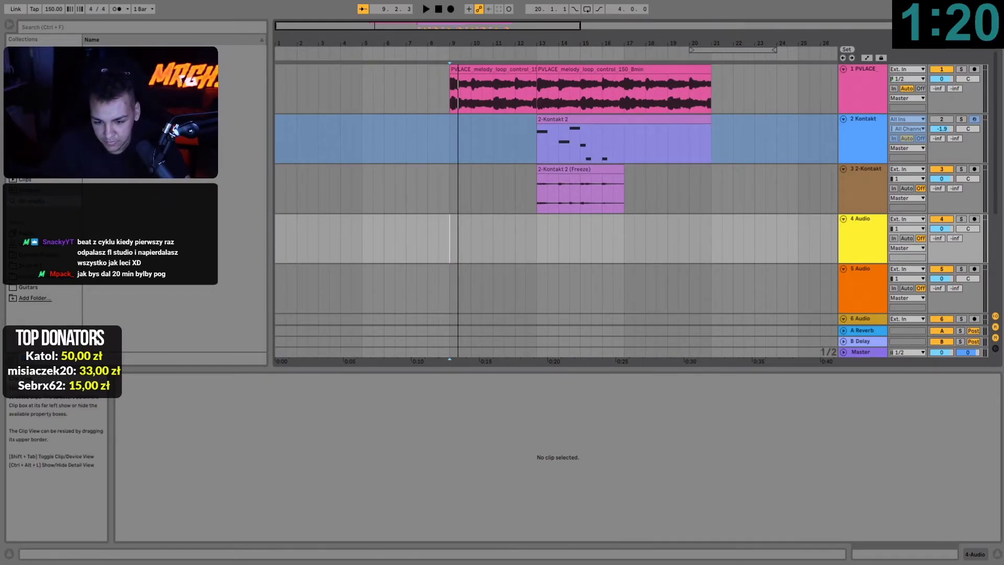
{"action": "mouse_move", "coordinate": [538, 233]}
{"action": "left_mouse_down"}
{"action": "mouse_move", "coordinate": [515, 232]}
{"action": "mouse_move", "coordinate": [519, 224]}
{"action": "left_mouse_up"}
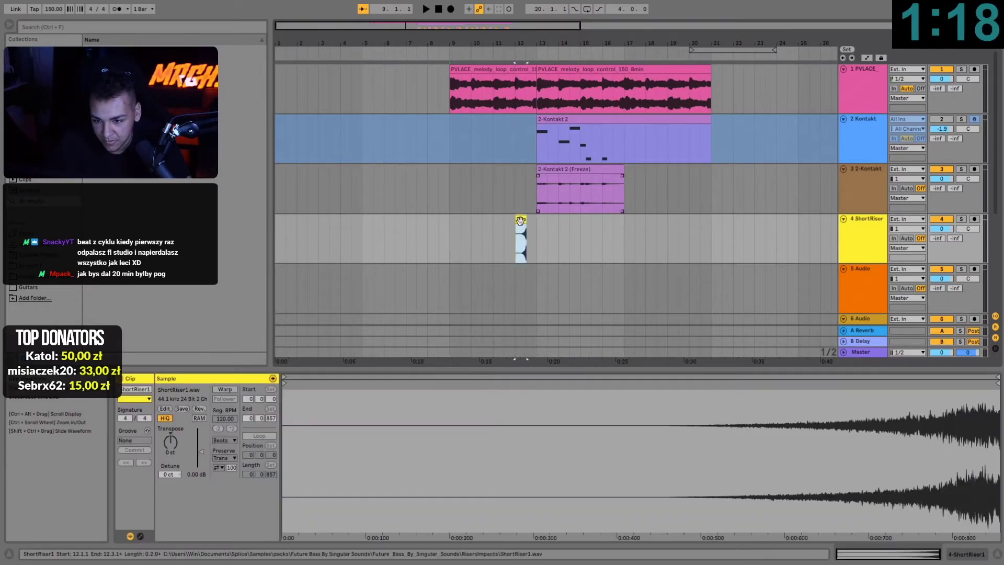
Step: Move the ShortRiser1 clip so it ends at bar 13 and set its track volume to -6.1 dB
{"action": "scroll", "coordinate": [519, 223], "scroll_direction": "up", "scroll_amount": 10}
{"action": "scroll", "coordinate": [642, 234], "scroll_direction": "down", "scroll_amount": 5}
{"action": "left_click", "coordinate": [645, 230]}
{"action": "left_click_drag", "start_coordinate": [645, 219], "coordinate": [696, 226]}
{"action": "left_click_drag", "start_coordinate": [942, 229], "coordinate": [942, 230]}
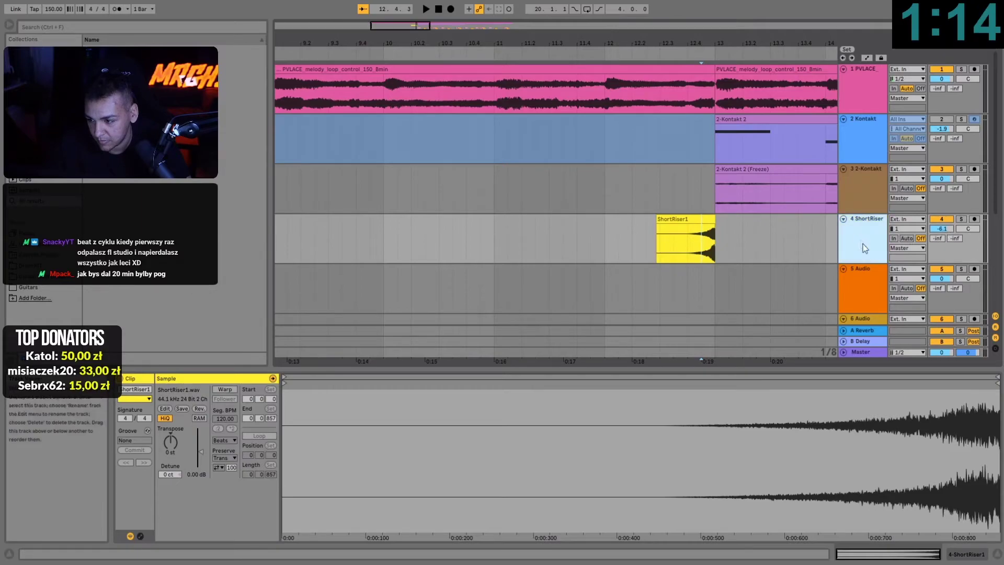
Step: Place the drop one-shot crash sample at bar 13 on the next audio track and set its volume to -8.0 dB
{"action": "key", "text": "Down"}
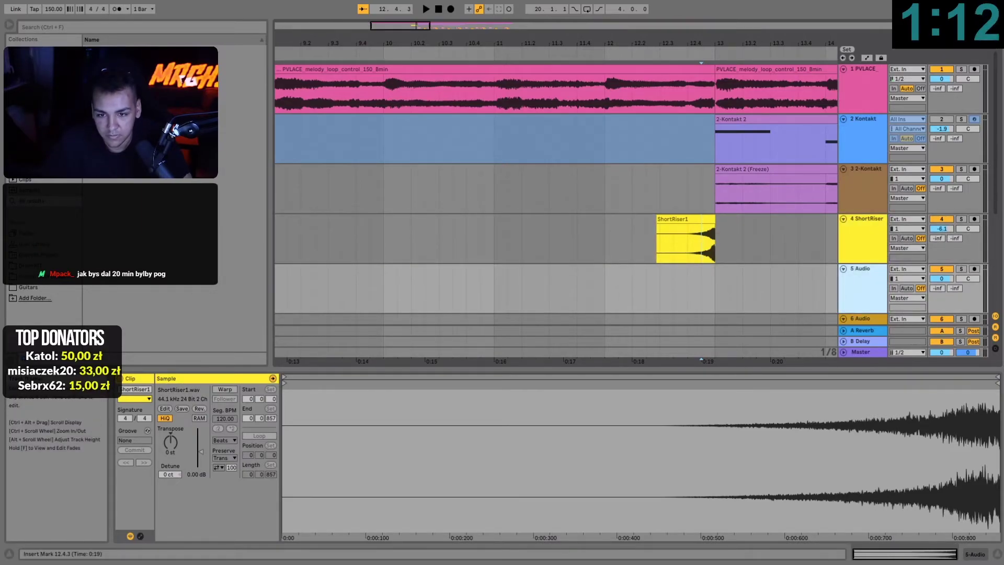
{"action": "left_click_drag", "start_coordinate": [1003, 309], "coordinate": [717, 293]}
{"action": "left_click_drag", "start_coordinate": [941, 278], "coordinate": [942, 288]}
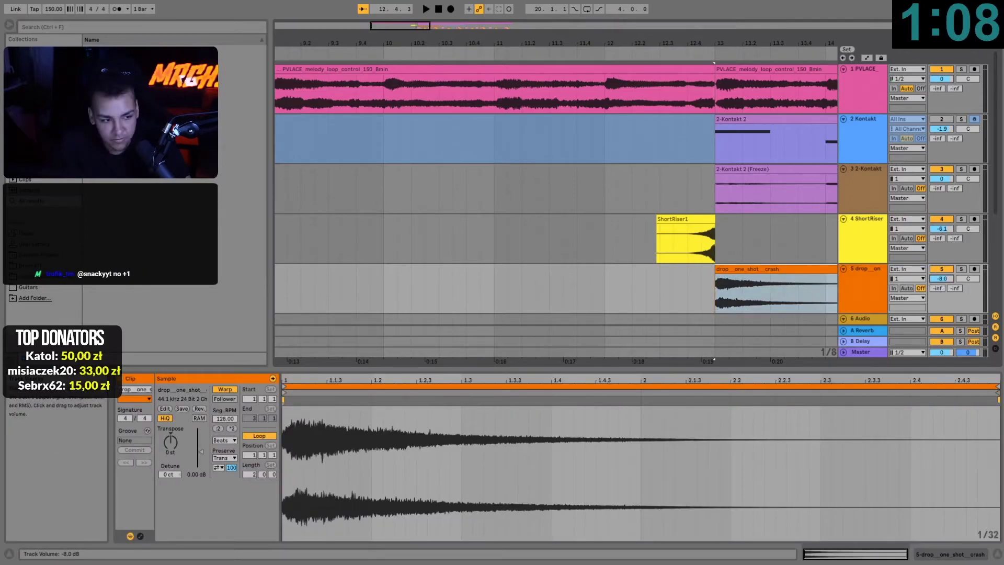
Step: Play the arrangement from the start of the intro melody at bar 9
{"action": "left_click", "coordinate": [620, 194]}
{"action": "scroll", "coordinate": [591, 203], "scroll_direction": "down", "scroll_amount": 5}
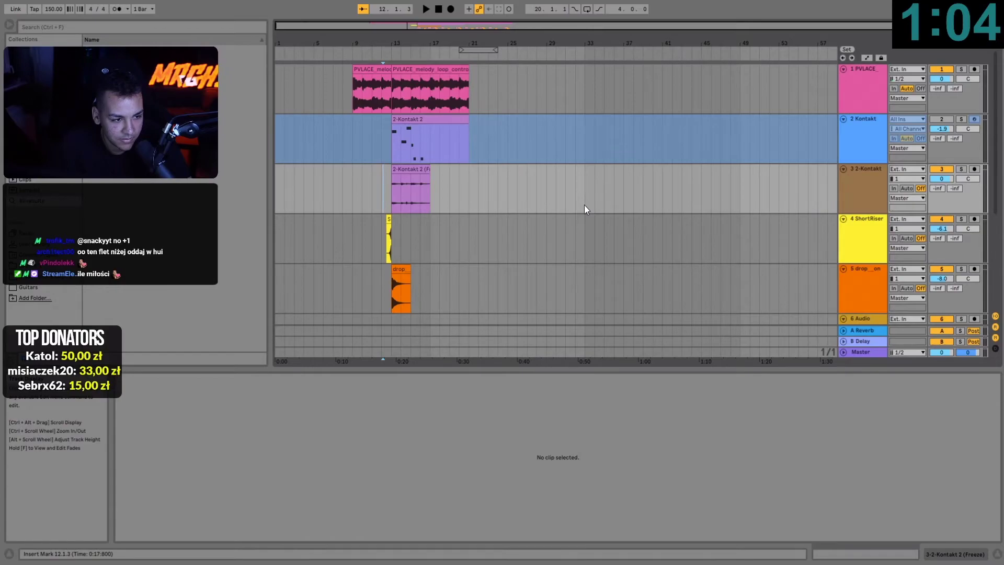
{"action": "left_click", "coordinate": [363, 105]}
{"action": "left_click", "coordinate": [369, 118]}
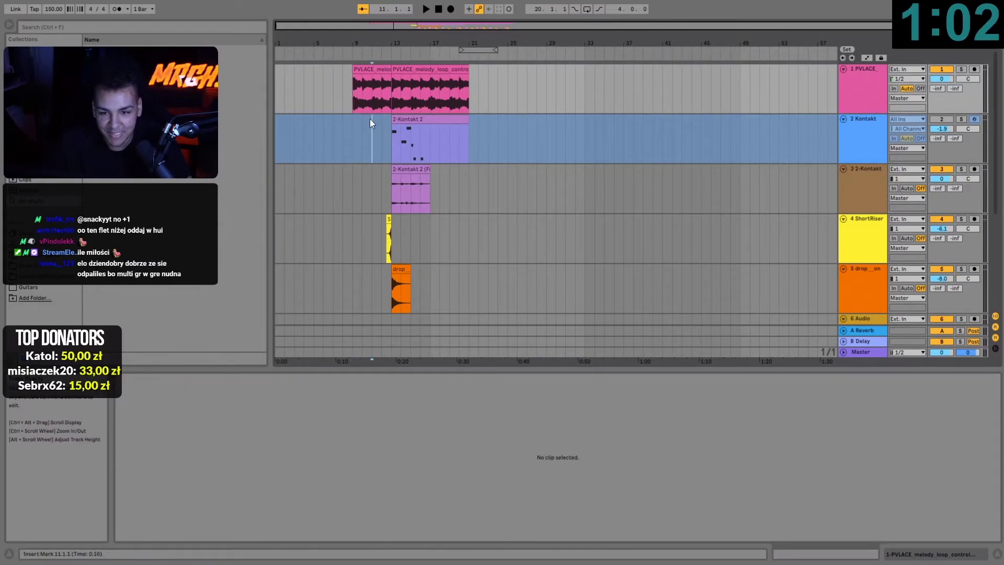
{"action": "left_click", "coordinate": [352, 93]}
{"action": "key", "text": "space"}
{"action": "scroll", "coordinate": [367, 105], "scroll_direction": "up", "scroll_amount": 5}
{"action": "scroll", "coordinate": [609, 128], "scroll_direction": "down", "scroll_amount": 3}
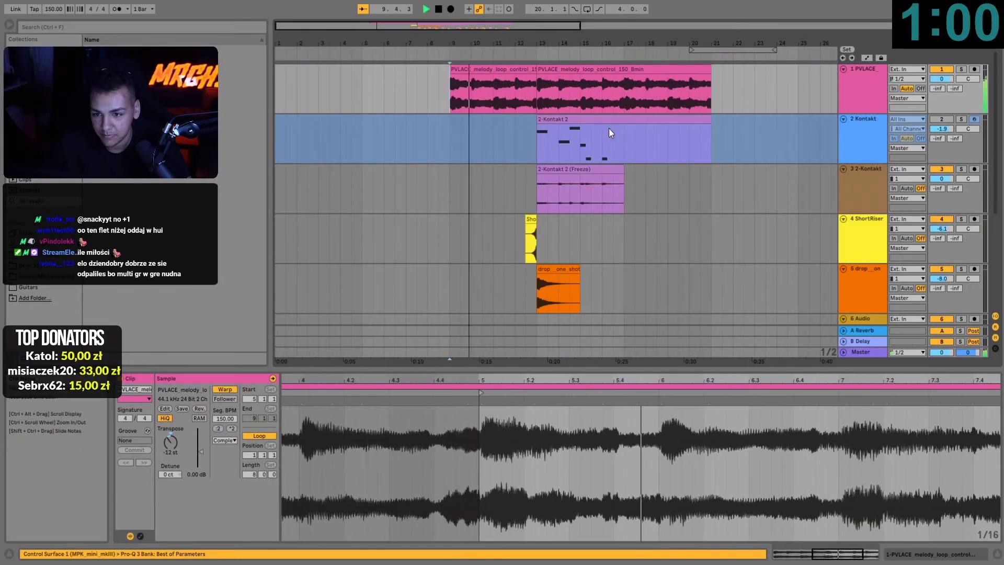
Step: Add Pro-Q 3 to the PVLACE melody track and play from bar 9
{"action": "key", "text": "ctrl+f"}
{"action": "type", "text": "q 3"}
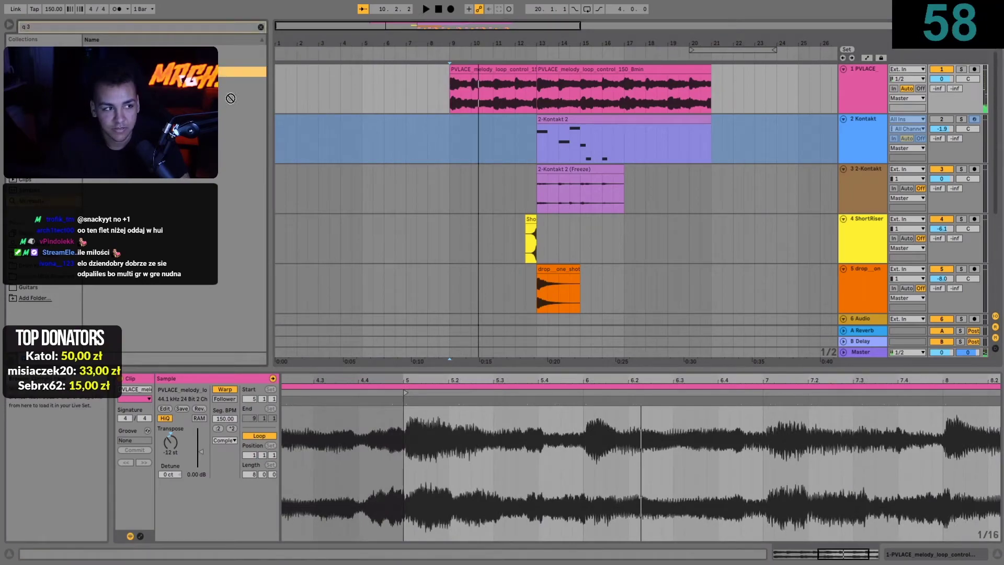
{"action": "left_click", "coordinate": [856, 97]}
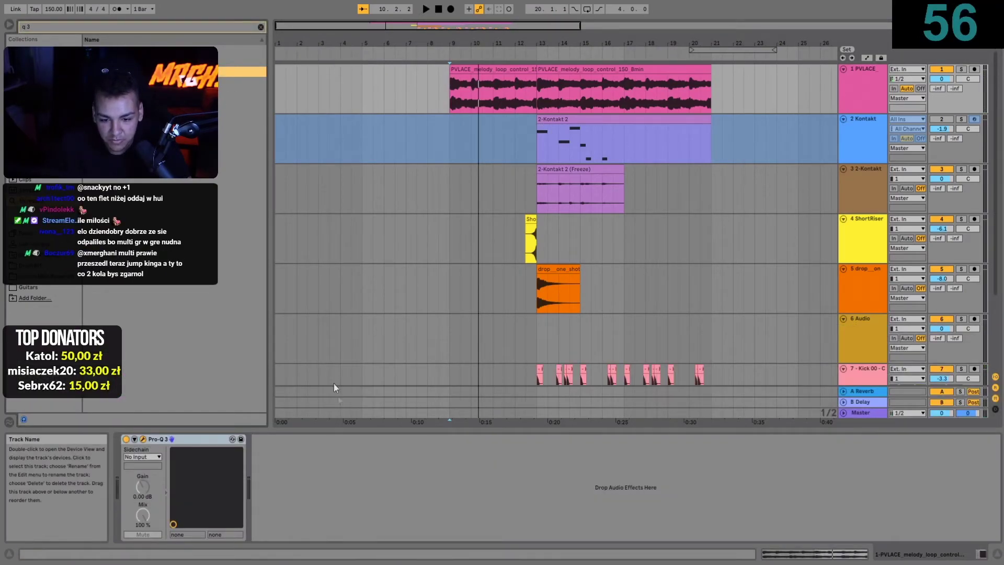
{"action": "key", "text": "space"}
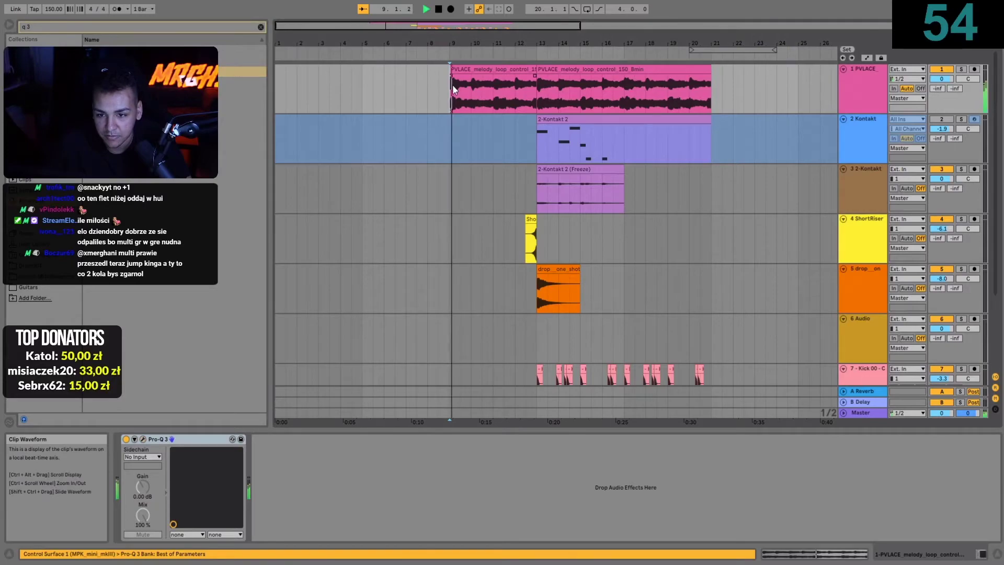
Step: Automate Pro-Q 3's Device On parameter on the PVLACE track so the EQ switches off from bar 13
{"action": "double_click", "coordinate": [472, 69]}
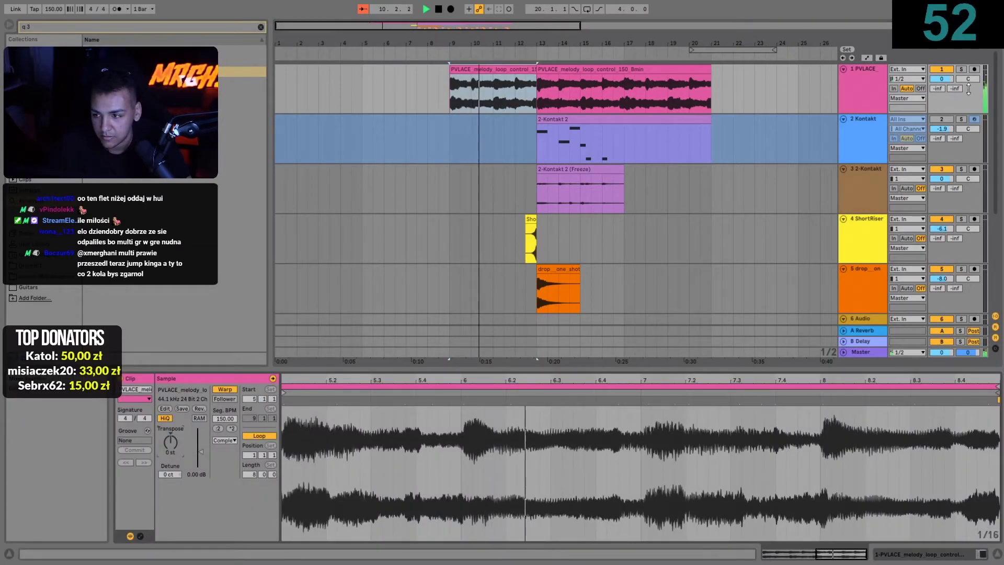
{"action": "left_click", "coordinate": [866, 58]}
{"action": "left_click", "coordinate": [863, 88]}
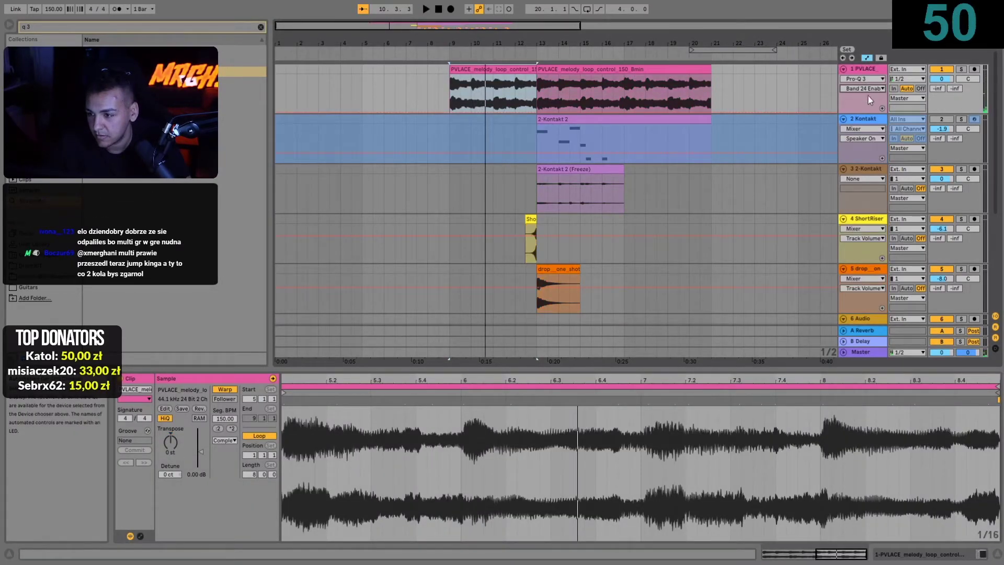
{"action": "left_click", "coordinate": [869, 105]}
{"action": "left_click", "coordinate": [540, 84]}
{"action": "key", "text": "space"}
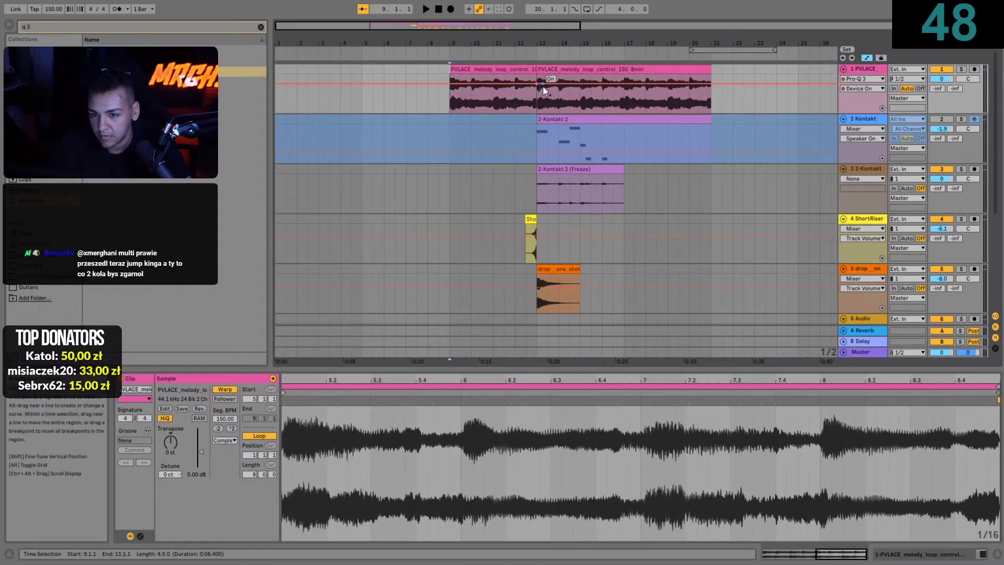
{"action": "left_click_drag", "start_coordinate": [542, 89], "coordinate": [543, 102]}
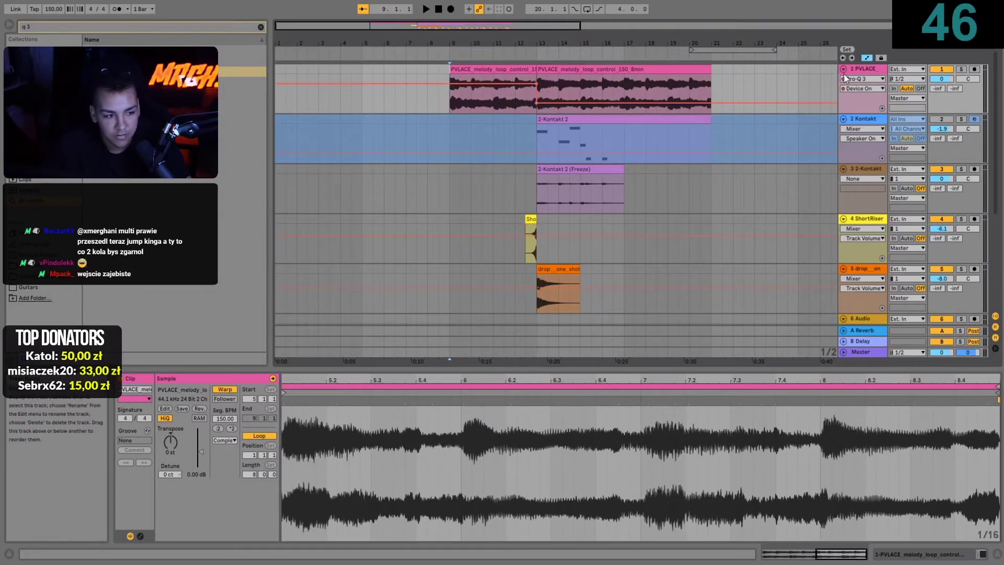
Step: Hide the automation lanes and play the arrangement from bar 9 into the drop
{"action": "key", "text": "space"}
{"action": "key", "text": "a"}
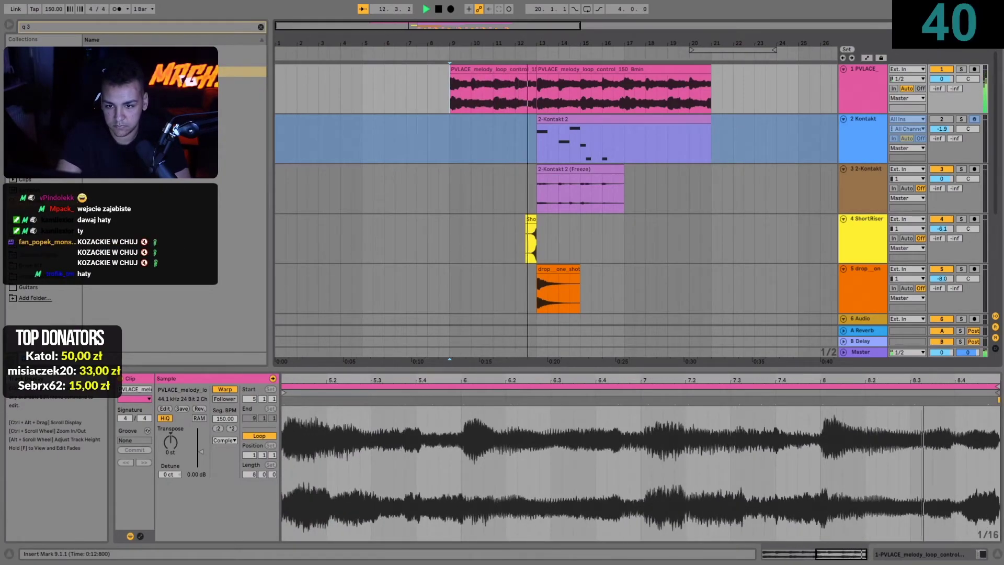
{"action": "left_click", "coordinate": [570, 238]}
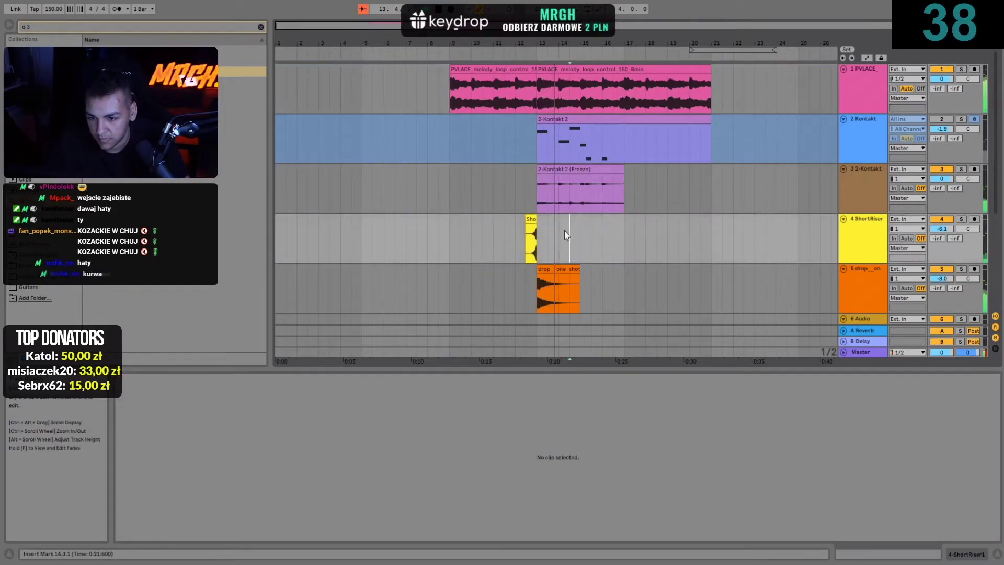
{"action": "scroll", "coordinate": [537, 247], "scroll_direction": "down", "scroll_amount": 2}
{"action": "key", "text": "space"}
Step: Try filling the intro from bar 9 with copied claps on the Clap 01 track, and delete the copies before bar 13
{"action": "scroll", "coordinate": [538, 247], "scroll_direction": "down", "scroll_amount": 2}
{"action": "left_click_drag", "start_coordinate": [534, 264], "coordinate": [450, 261]}
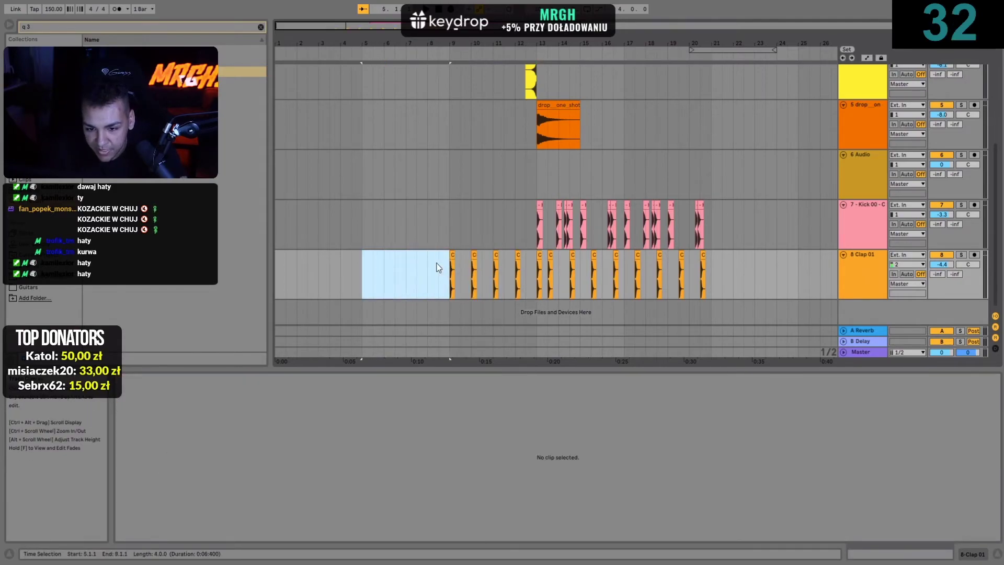
{"action": "scroll", "coordinate": [437, 241], "scroll_direction": "up", "scroll_amount": 3}
{"action": "scroll", "coordinate": [438, 241], "scroll_direction": "down", "scroll_amount": 3}
{"action": "left_click", "coordinate": [441, 307]}
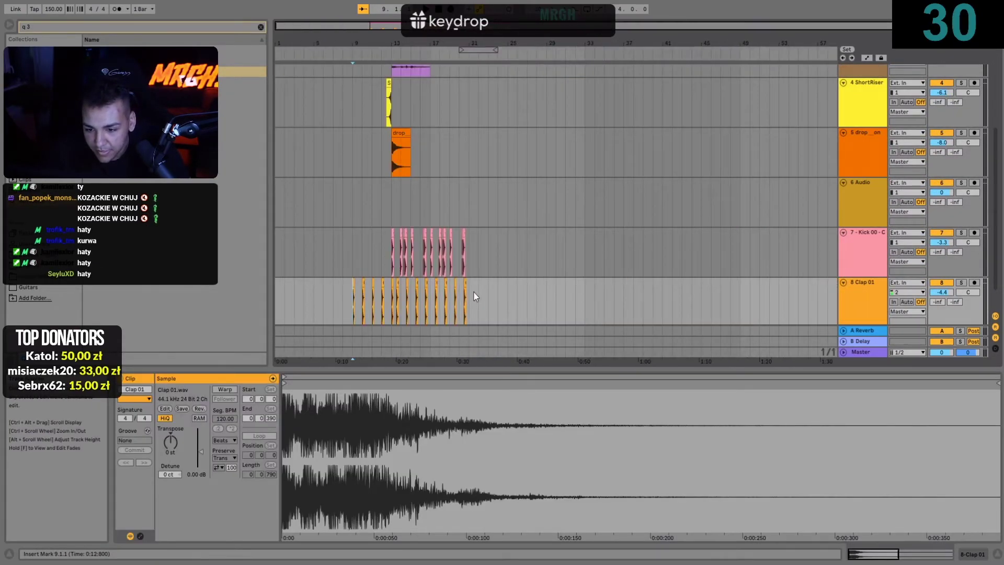
{"action": "left_click_drag", "start_coordinate": [333, 305], "coordinate": [387, 306]}
{"action": "key", "text": "Delete"}
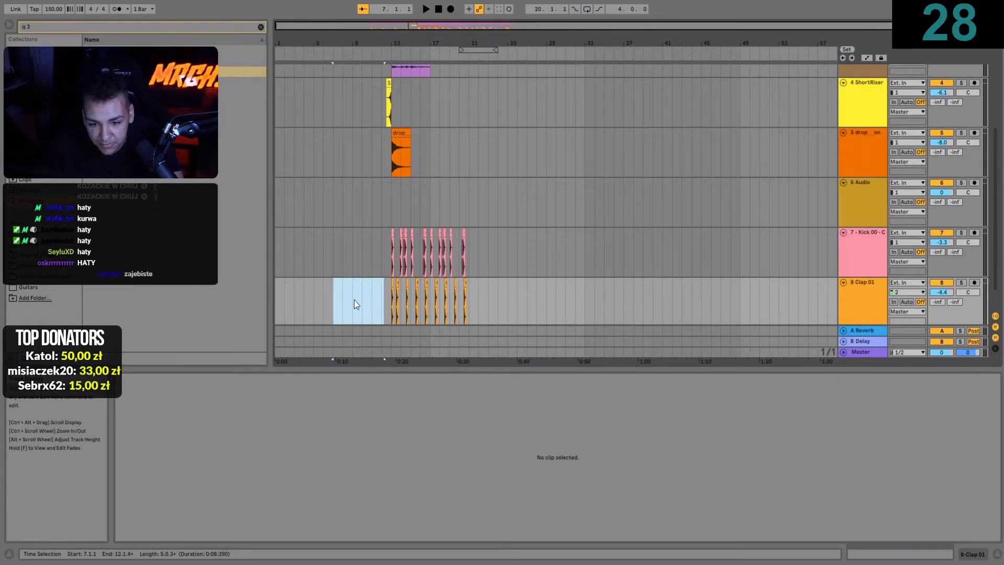
Step: Copy the bar 13.3 clap back through the intro, placing claps at 9.3, 10.3, 11.3 and 12.3
{"action": "left_click", "coordinate": [353, 300]}
{"action": "scroll", "coordinate": [343, 304], "scroll_direction": "up", "scroll_amount": 3}
{"action": "scroll", "coordinate": [380, 305], "scroll_direction": "up", "scroll_amount": 5}
{"action": "scroll", "coordinate": [638, 302], "scroll_direction": "down", "scroll_amount": 3}
{"action": "left_click_drag", "start_coordinate": [703, 301], "coordinate": [558, 294]}
{"action": "scroll", "coordinate": [568, 265], "scroll_direction": "up", "scroll_amount": 5}
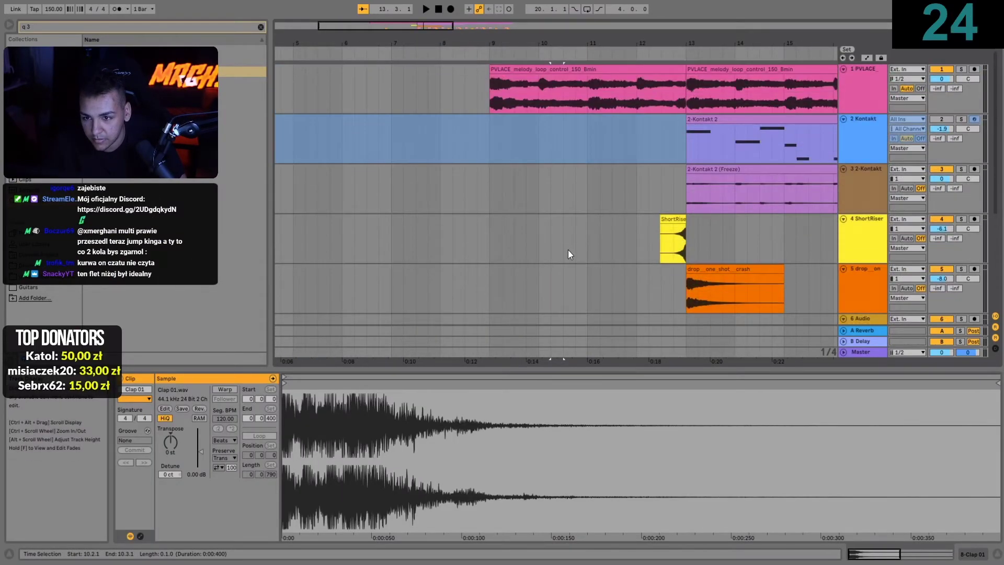
{"action": "scroll", "coordinate": [566, 253], "scroll_direction": "down", "scroll_amount": 3}
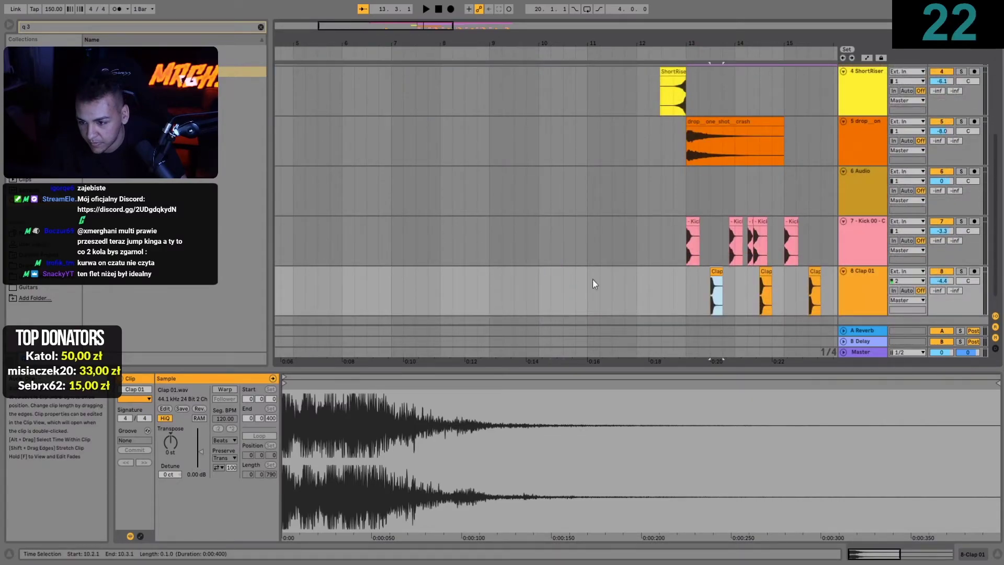
{"action": "left_click_drag", "start_coordinate": [716, 271], "coordinate": [614, 256], "text": "ctrl"}
{"action": "scroll", "coordinate": [500, 274], "scroll_direction": "up", "scroll_amount": 2}
{"action": "scroll", "coordinate": [516, 273], "scroll_direction": "down", "scroll_amount": 2}
{"action": "key", "text": "ctrl+d"}
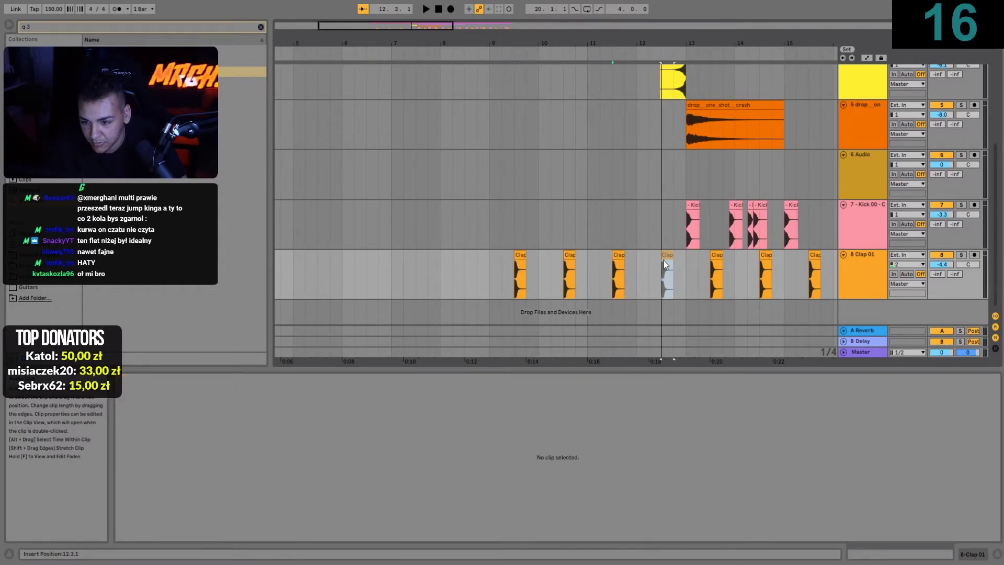
Step: Duplicate the Clap 01 track, keeping only the claps from 14.3 onward on the original and the earlier ones on the duplicate
{"action": "left_click", "coordinate": [862, 261]}
{"action": "key", "text": "ctrl+d"}
{"action": "scroll", "coordinate": [654, 268], "scroll_direction": "down", "scroll_amount": 5}
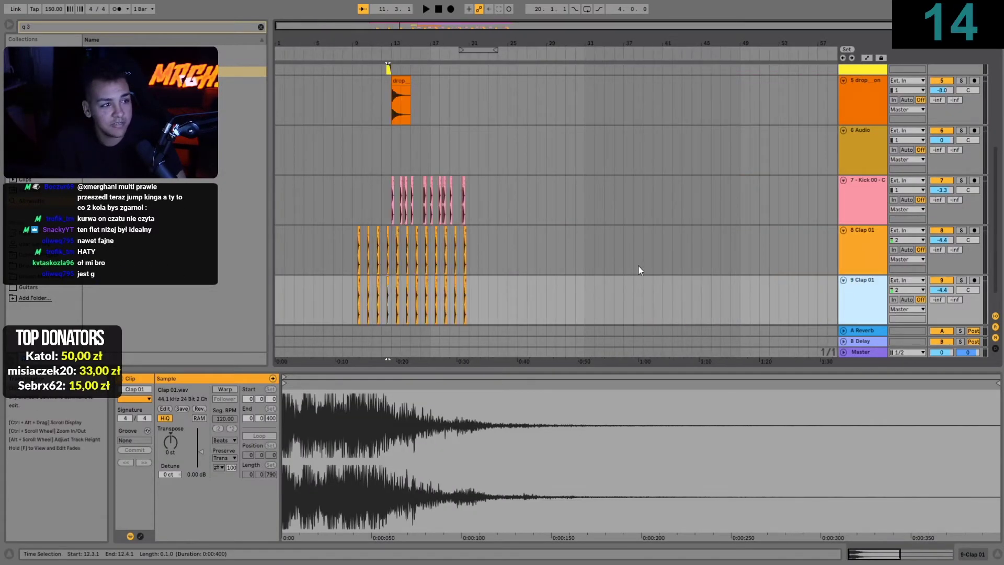
{"action": "left_click_drag", "start_coordinate": [351, 262], "coordinate": [403, 258]}
{"action": "key", "text": "Delete"}
{"action": "left_click_drag", "start_coordinate": [536, 298], "coordinate": [403, 309]}
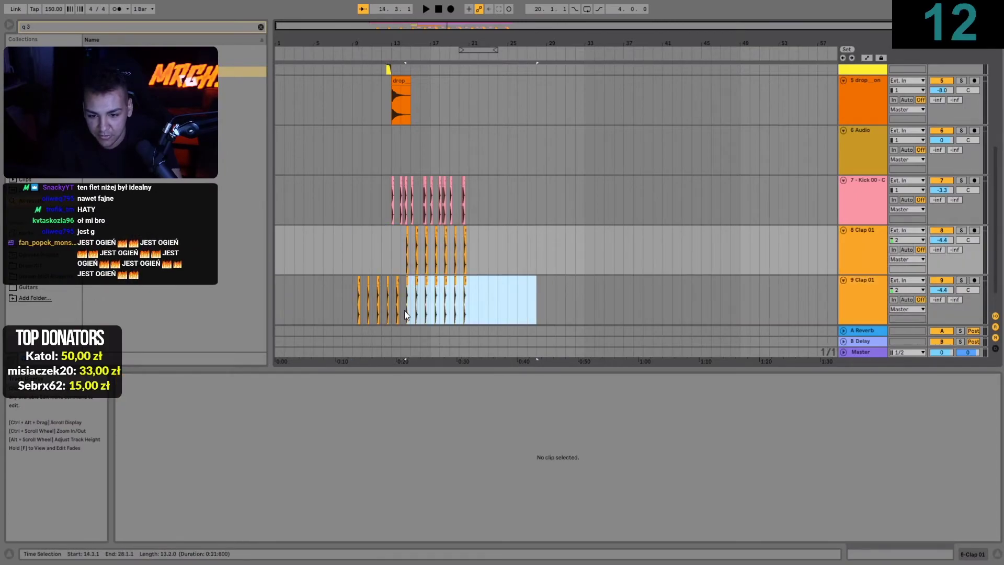
{"action": "key", "text": "Delete"}
Step: Add ValhallaVintageVerb and Pro-Q 3 to the duplicated intro clap track
{"action": "key", "text": "ctrl+f"}
{"action": "type", "text": "val"}
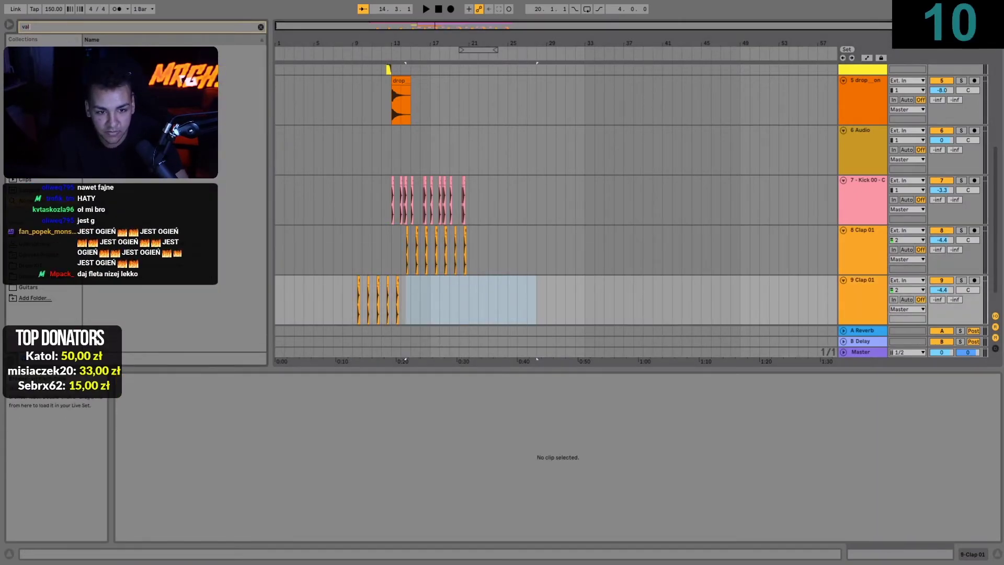
{"action": "key", "text": "Return"}
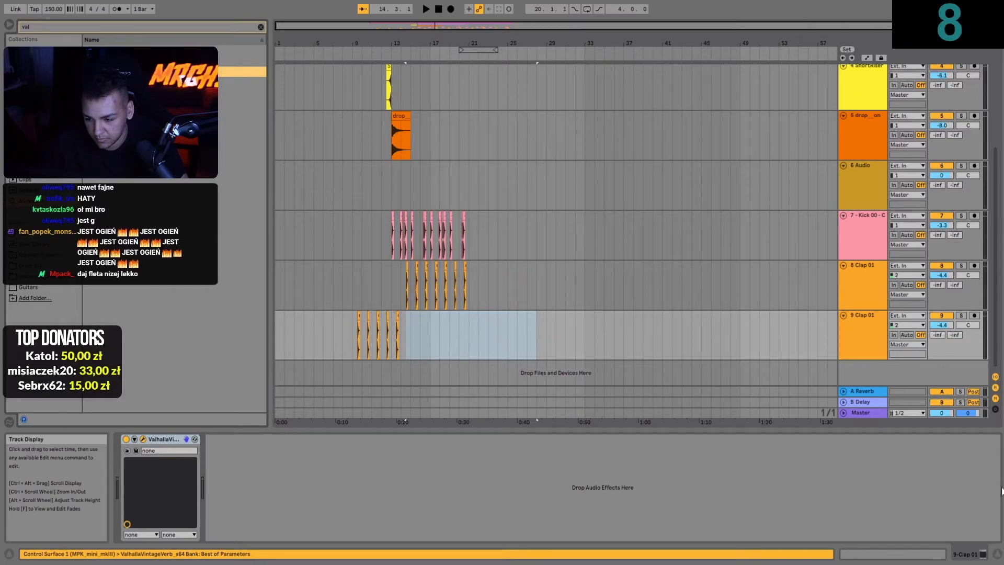
{"action": "key", "text": "ctrl+f"}
{"action": "type", "text": "q 3"}
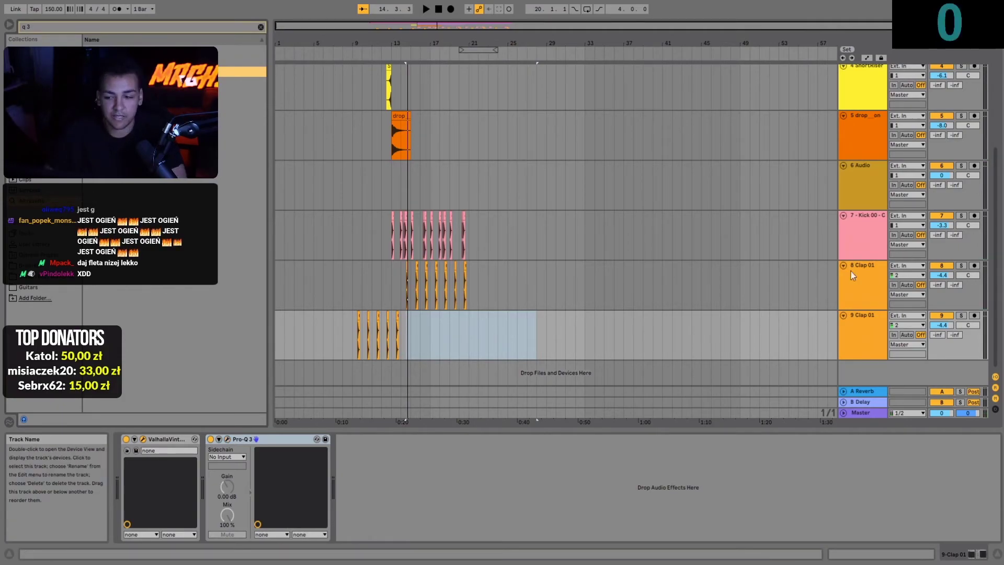
Step: Play the arrangement from bar 9 through the drop to check the intro claps and the full mix
{"action": "scroll", "coordinate": [470, 223], "scroll_direction": "up", "scroll_amount": 3}
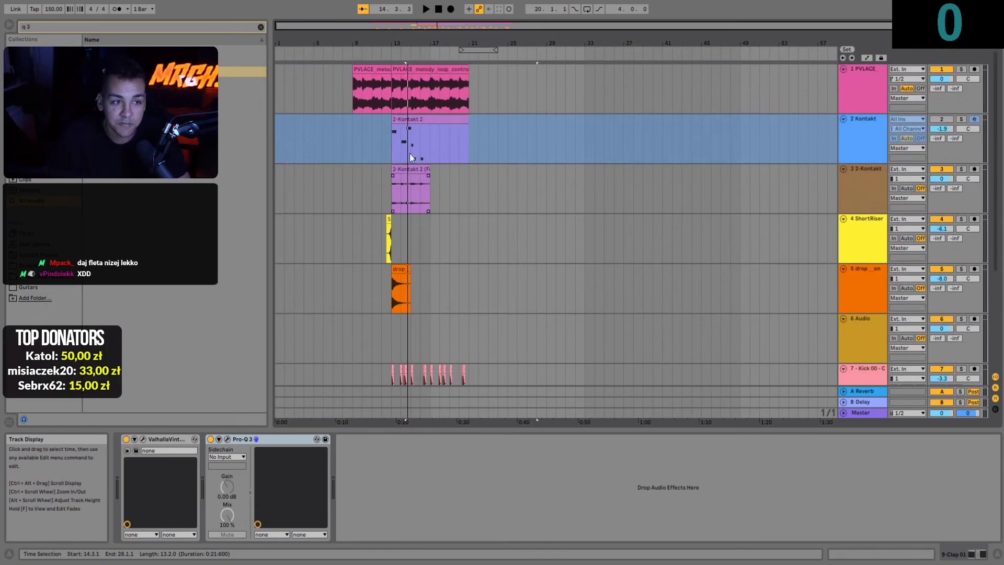
{"action": "left_click", "coordinate": [409, 153]}
{"action": "left_click", "coordinate": [353, 99]}
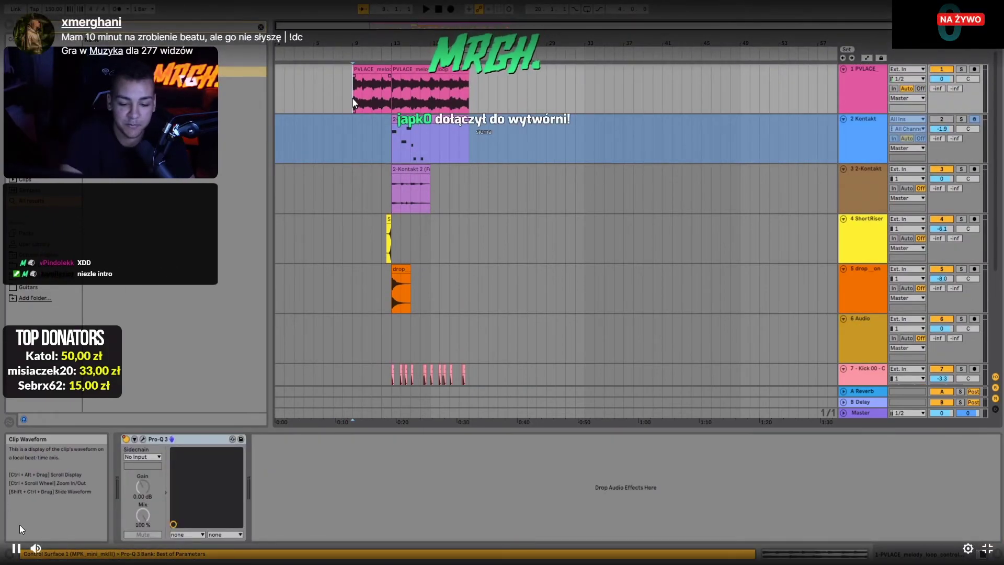
{"action": "key", "text": "space"}
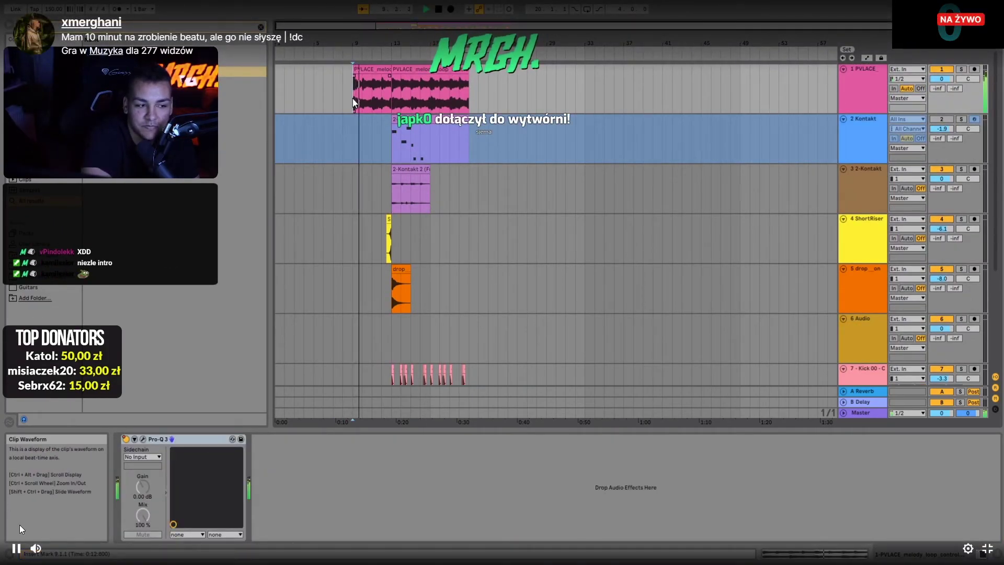
{"action": "scroll", "coordinate": [414, 143], "scroll_direction": "down", "scroll_amount": 5}
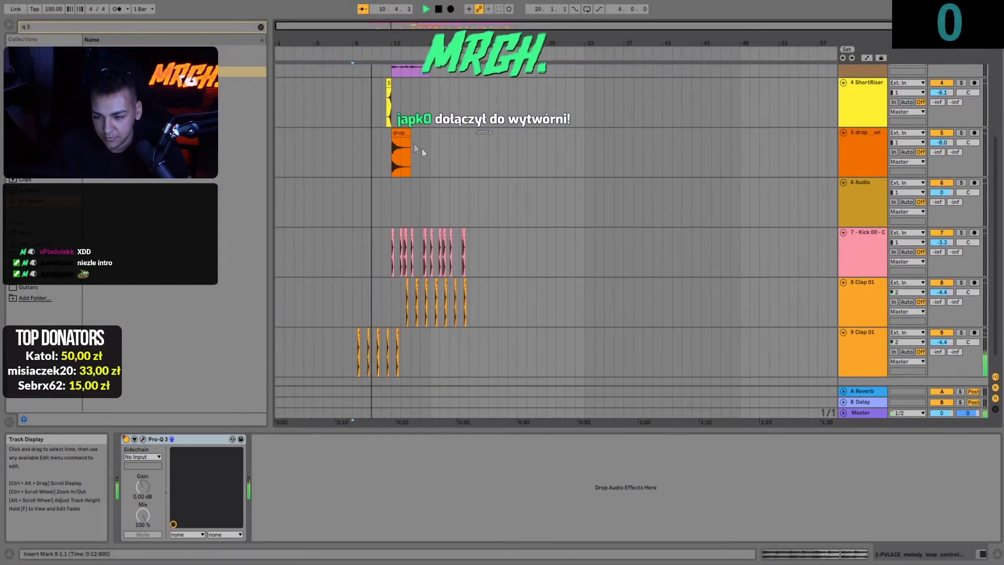
{"action": "scroll", "coordinate": [389, 203], "scroll_direction": "up", "scroll_amount": 5}
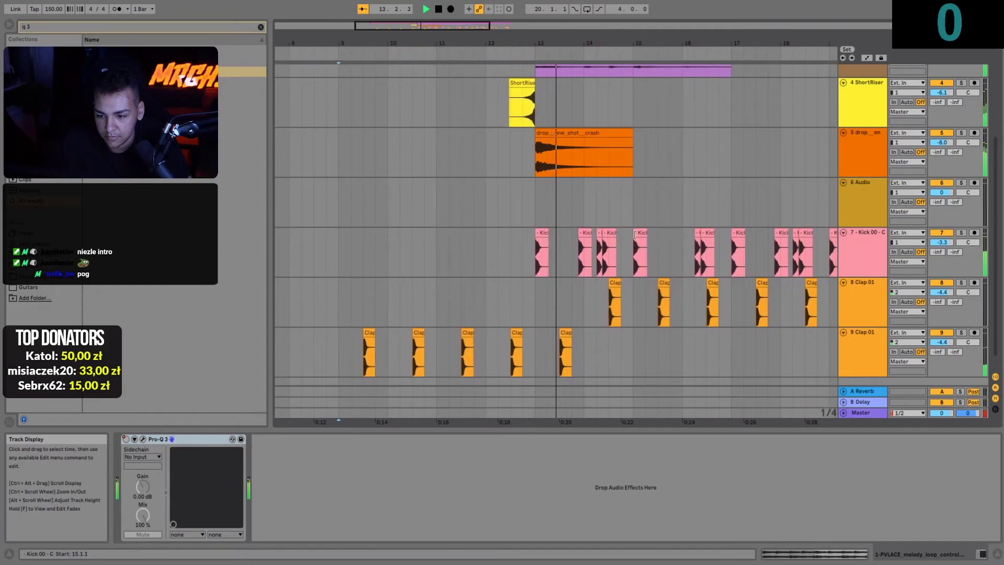
{"action": "scroll", "coordinate": [635, 234], "scroll_direction": "up", "scroll_amount": 5}
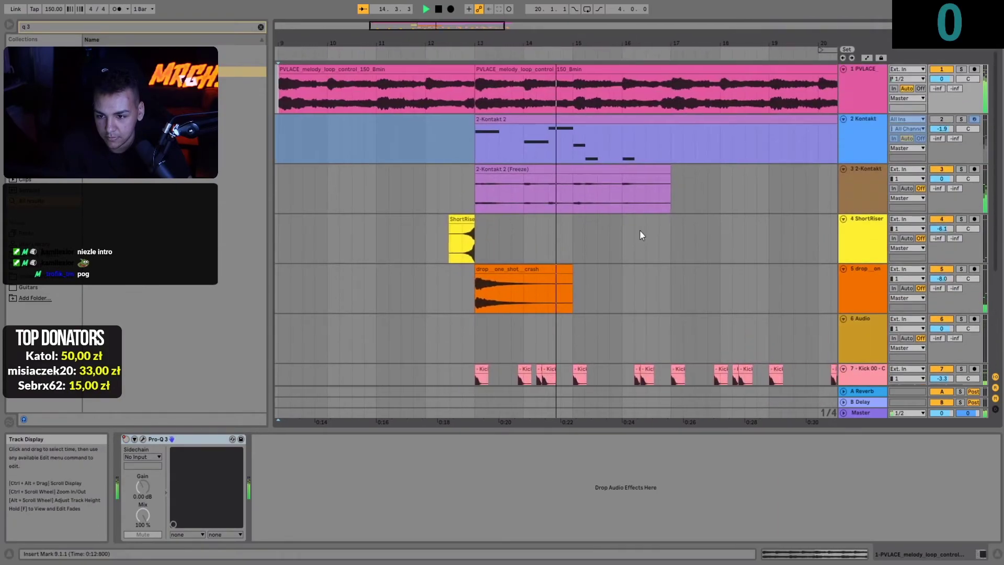
{"action": "key", "text": "space"}
Step: Solo the bounced 2-Kontakt audio track, listen to it from bar 13, and turn the solo off
{"action": "left_click", "coordinate": [441, 196]}
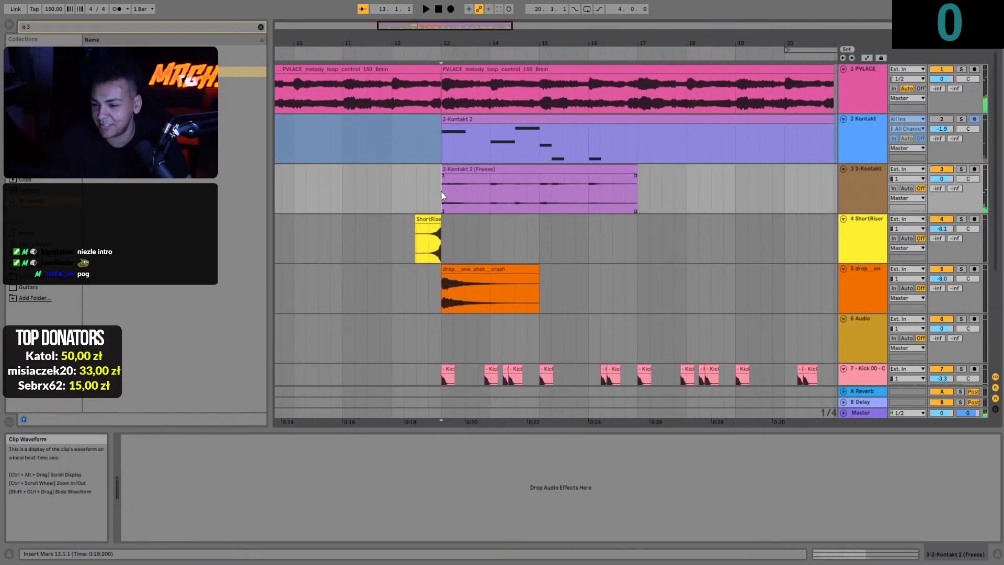
{"action": "left_click", "coordinate": [962, 169]}
{"action": "key", "text": "space"}
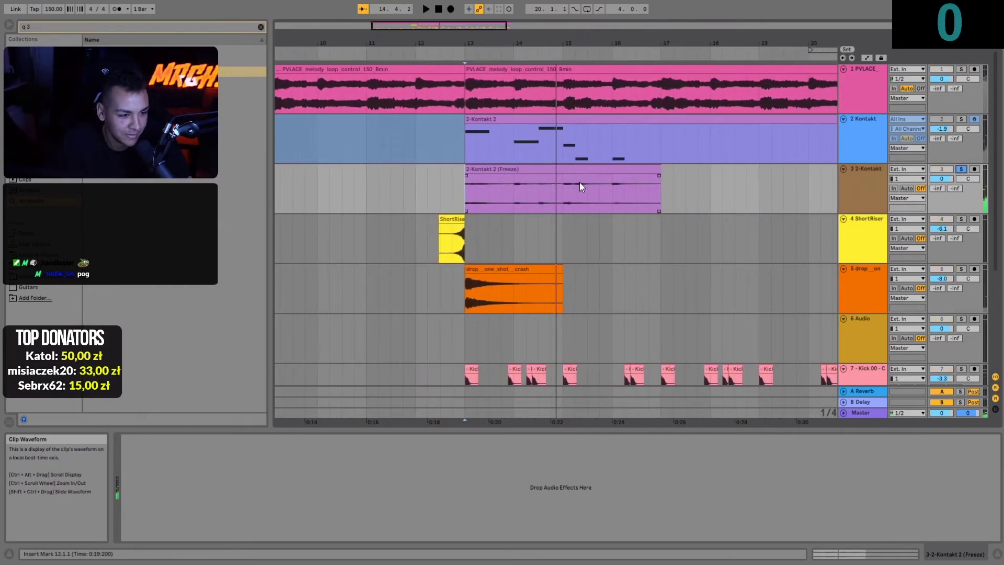
{"action": "key", "text": "space"}
{"action": "left_click", "coordinate": [551, 191]}
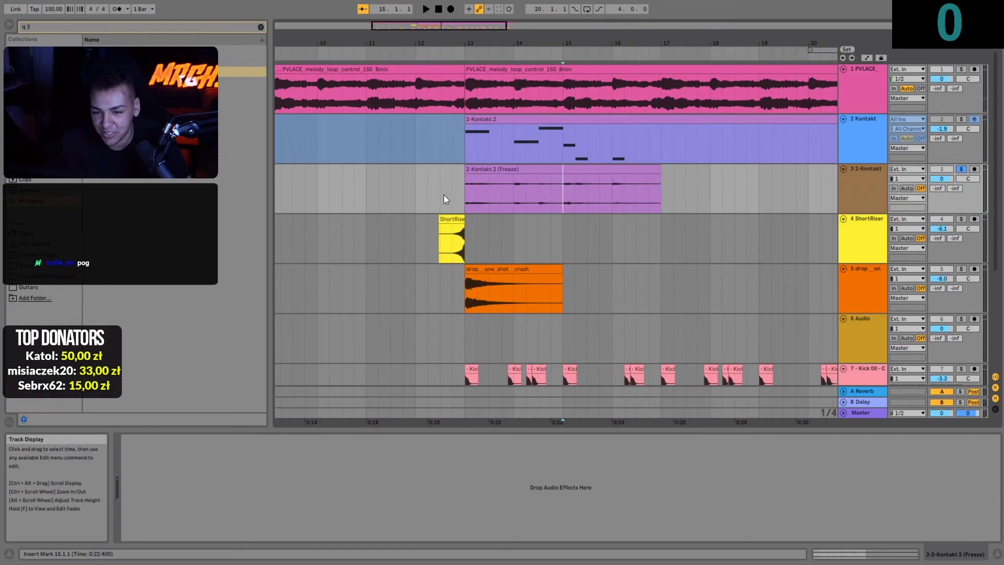
{"action": "left_click", "coordinate": [444, 199]}
{"action": "key", "text": "space"}
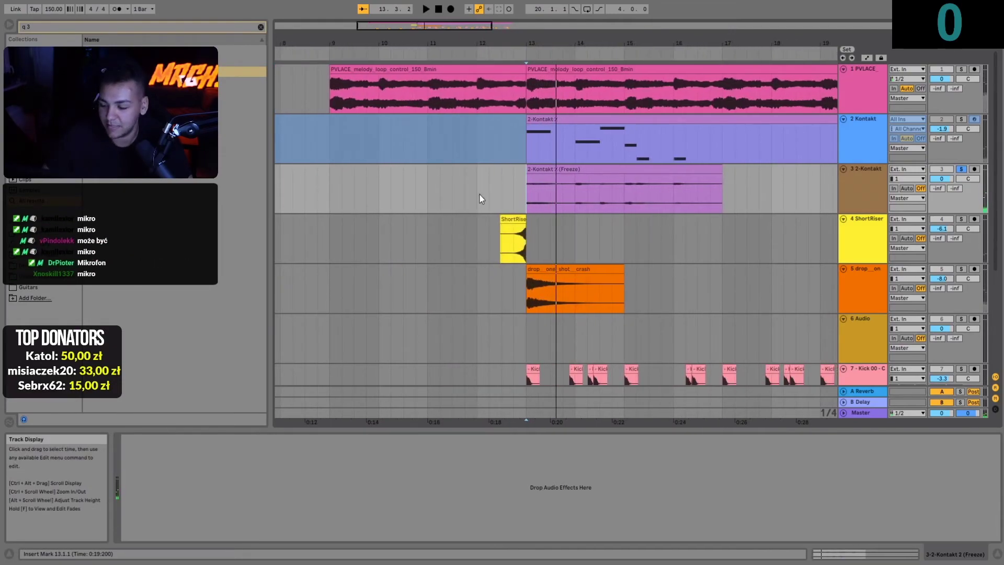
{"action": "left_click", "coordinate": [528, 186]}
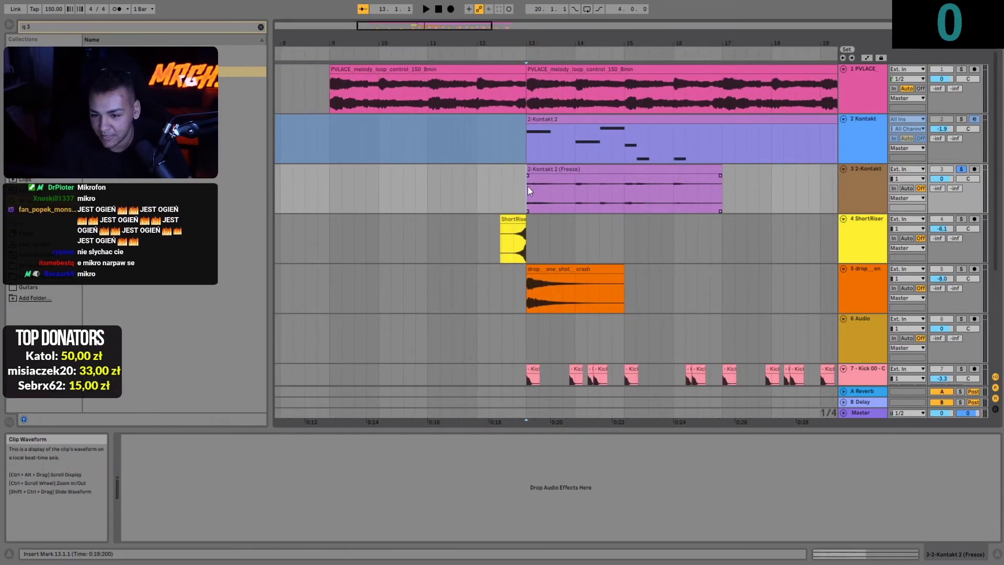
{"action": "key", "text": "space"}
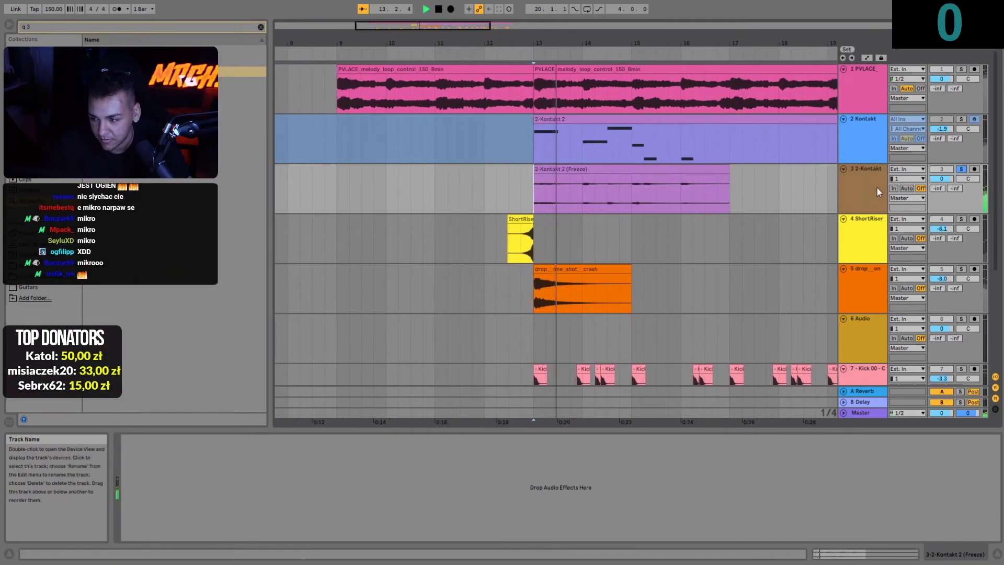
{"action": "left_click", "coordinate": [961, 169]}
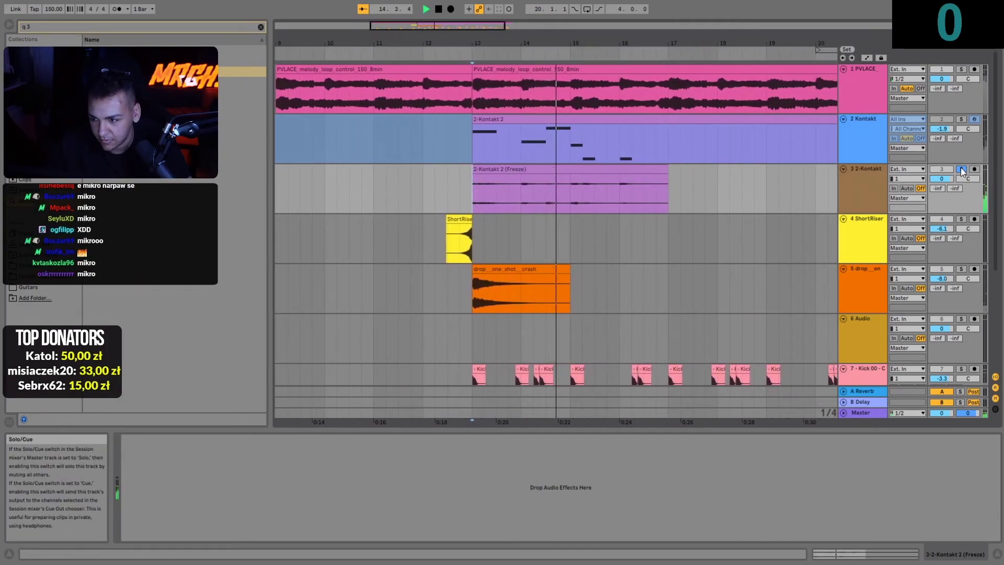
{"action": "key", "text": "space"}
Step: Delete the bounced 2-Kontakt 2 (Freeze) clip at bar 13
{"action": "left_click", "coordinate": [504, 169]}
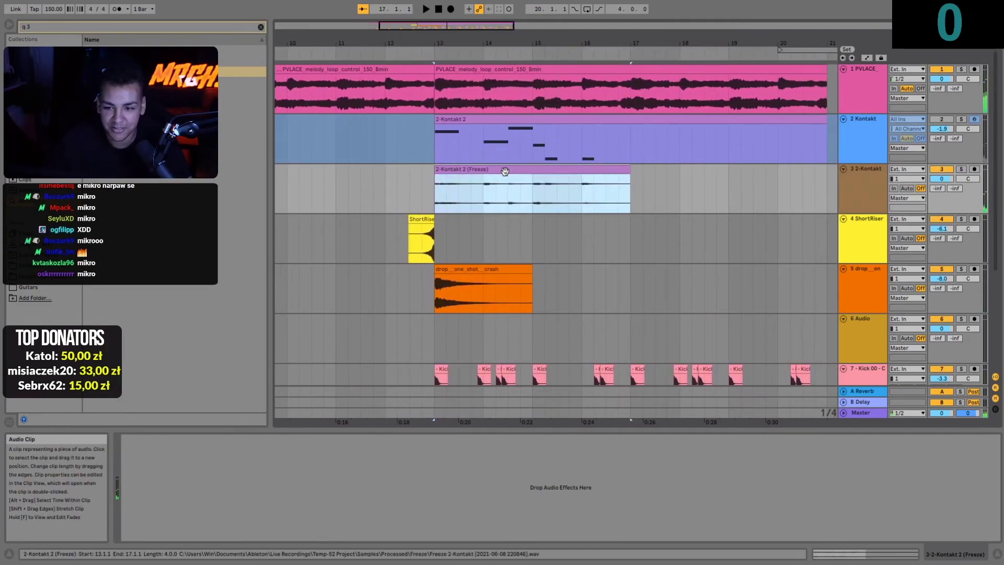
{"action": "key", "text": "Delete"}
{"action": "left_click", "coordinate": [436, 82]}
{"action": "left_click", "coordinate": [434, 190]}
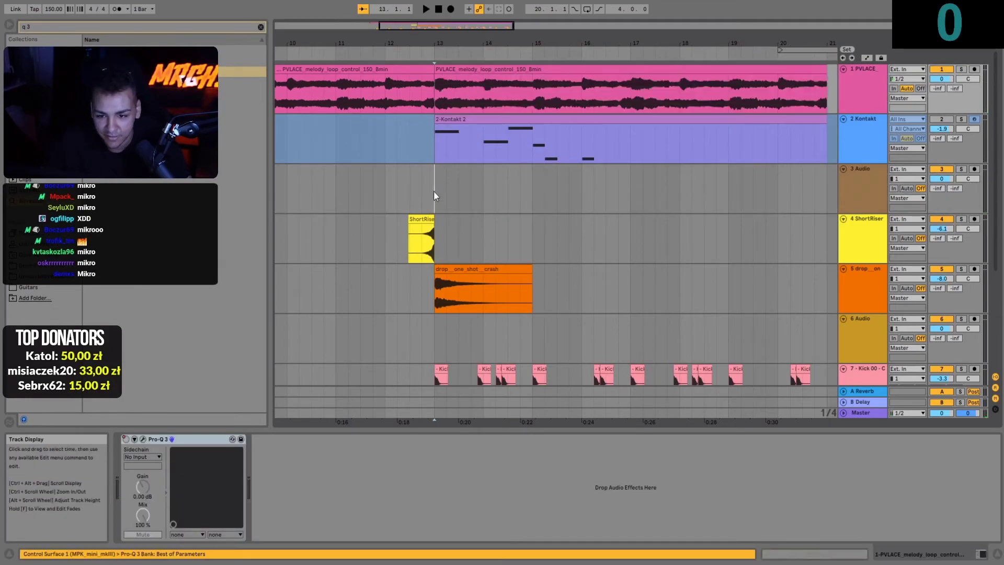
Step: Unfreeze the original Kontakt track and select its MIDI clip at bar 13 with the track's device chain shown
{"action": "left_click", "coordinate": [642, 145]}
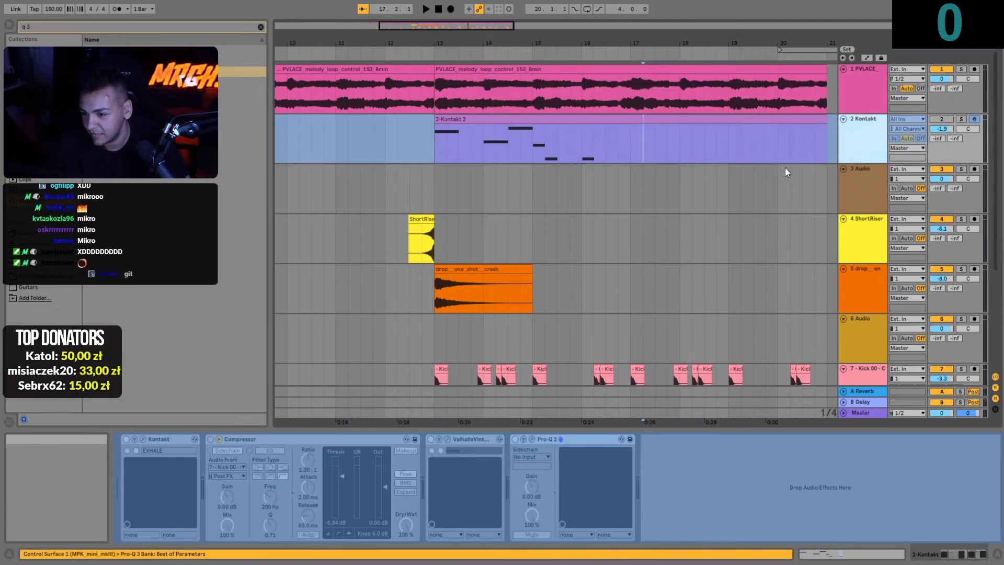
{"action": "key", "text": "ctrl+z"}
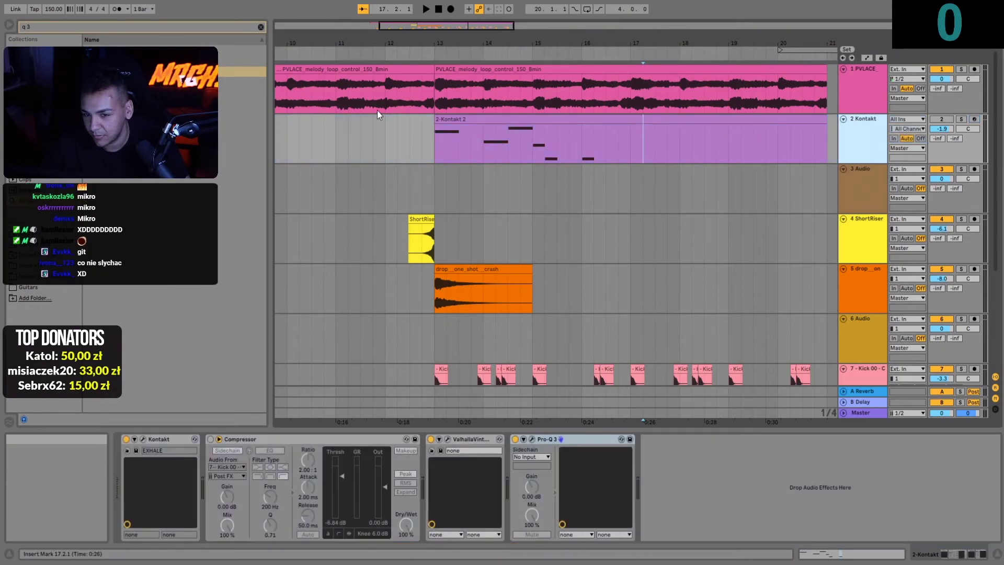
{"action": "double_click", "coordinate": [441, 119]}
{"action": "key", "text": "shift+Tab"}
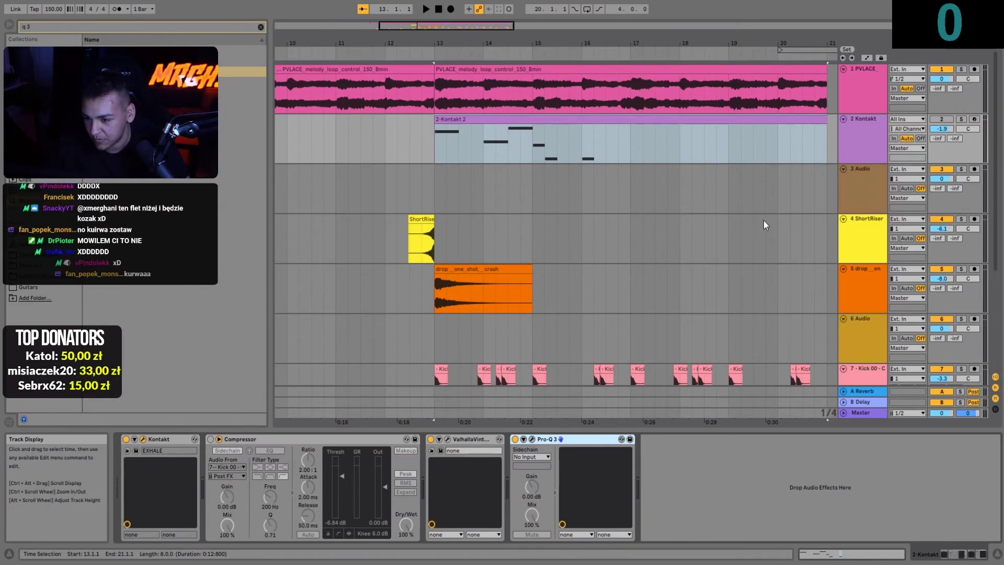
Step: Arm the Kontakt track for recording and play the arrangement from bar 13 to hear its MIDI part
{"action": "left_click", "coordinate": [973, 119]}
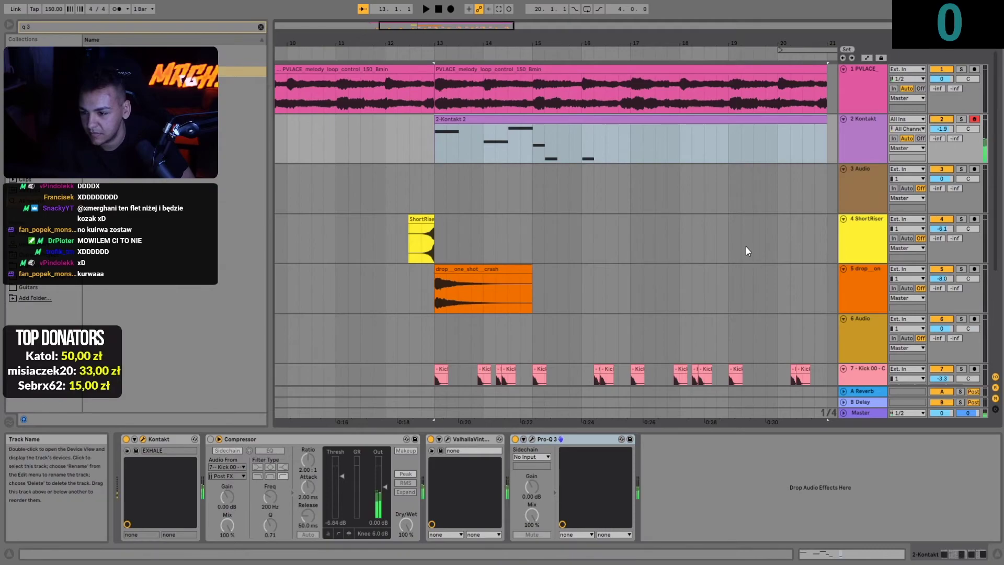
{"action": "key", "text": "space"}
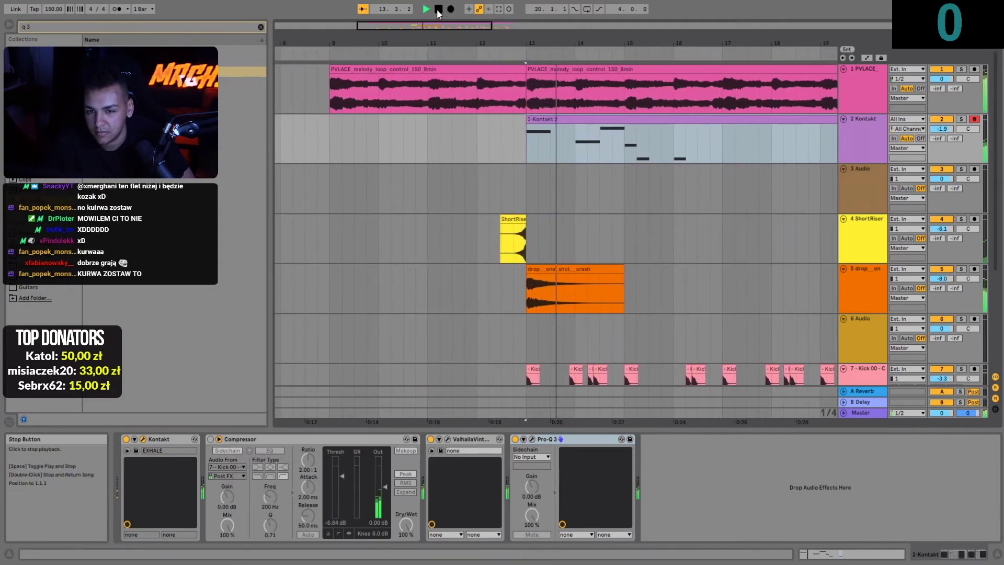
{"action": "key", "text": "space"}
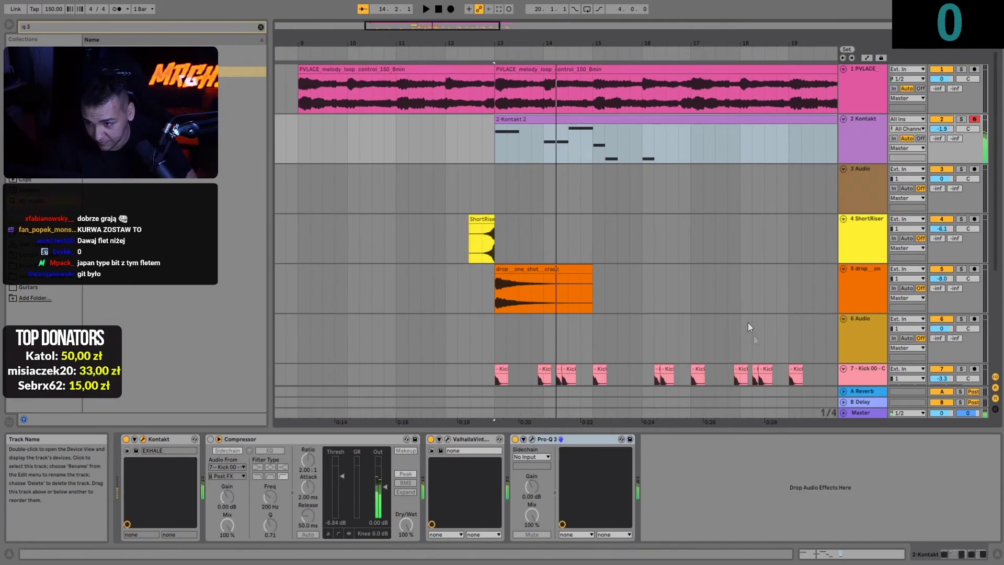
Step: Play the intro briefly from bar 9 and examine the waveform of the first PVLACE clip up close
{"action": "left_click", "coordinate": [295, 107]}
{"action": "left_click", "coordinate": [426, 9]}
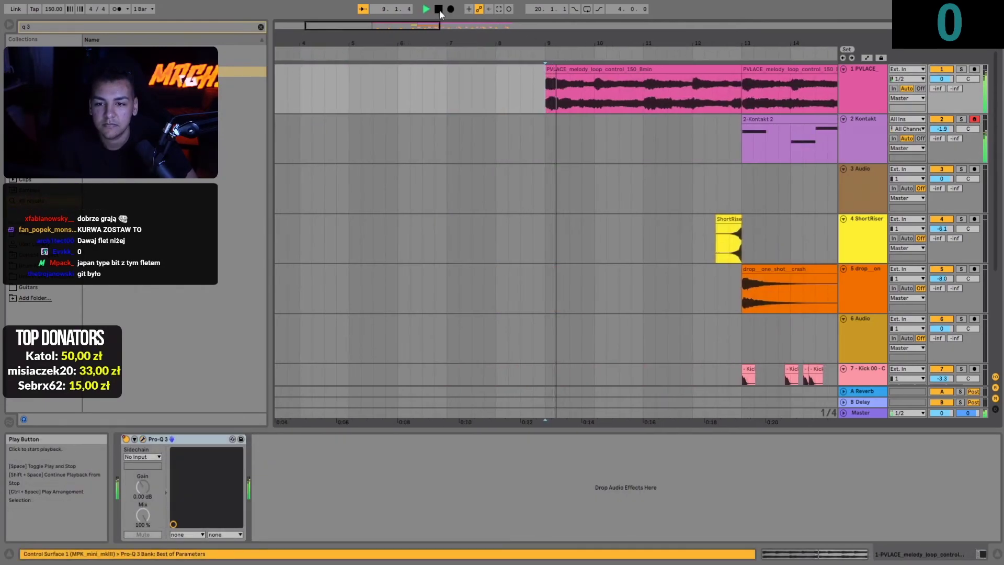
{"action": "left_click", "coordinate": [438, 9]}
{"action": "left_click", "coordinate": [855, 95]}
{"action": "left_click", "coordinate": [627, 83]}
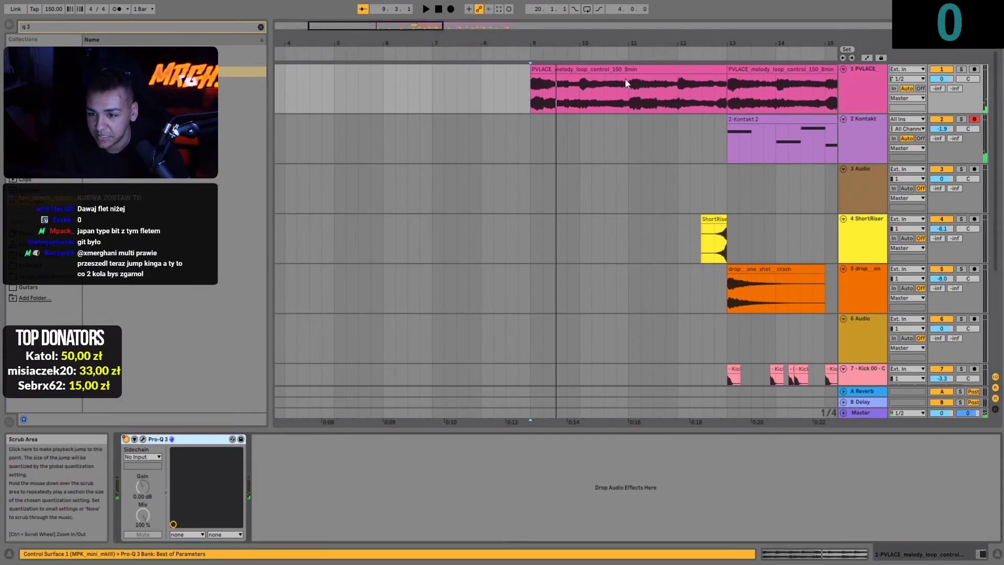
{"action": "scroll", "coordinate": [627, 82], "scroll_direction": "up", "scroll_amount": 5}
{"action": "left_click", "coordinate": [366, 70]}
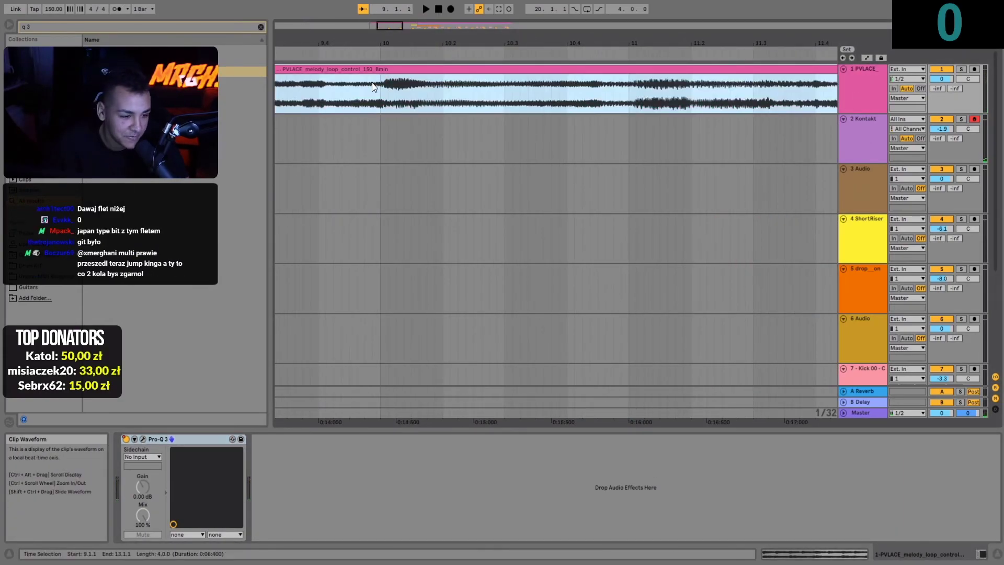
{"action": "scroll", "coordinate": [460, 112], "scroll_direction": "down", "scroll_amount": 1}
{"action": "scroll", "coordinate": [446, 136], "scroll_direction": "down", "scroll_amount": 10}
Step: Play the arrangement from bar 9 and mute the Kontakt track
{"action": "left_click", "coordinate": [415, 109]}
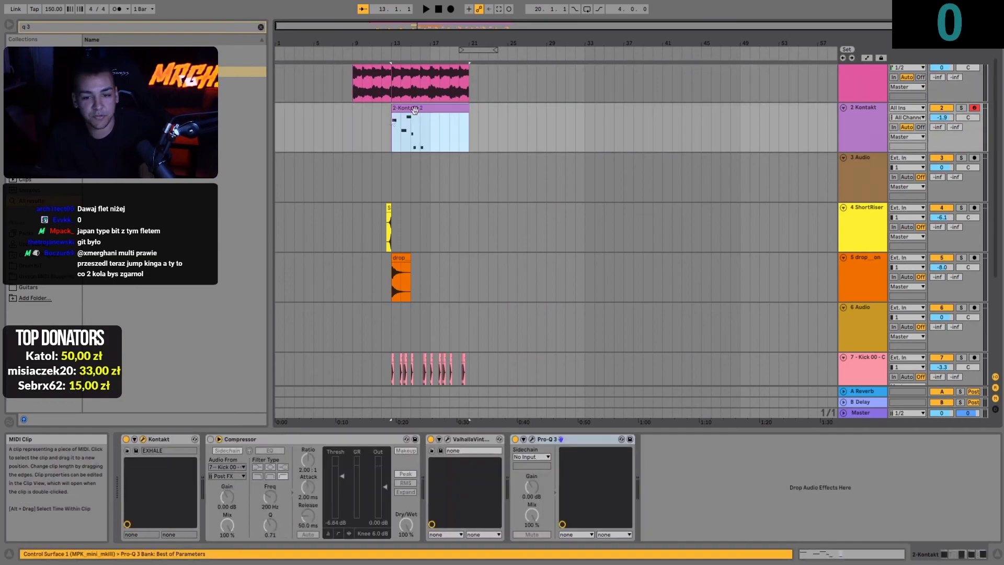
{"action": "left_click", "coordinate": [352, 111]}
{"action": "key", "text": "space"}
{"action": "left_click", "coordinate": [942, 107]}
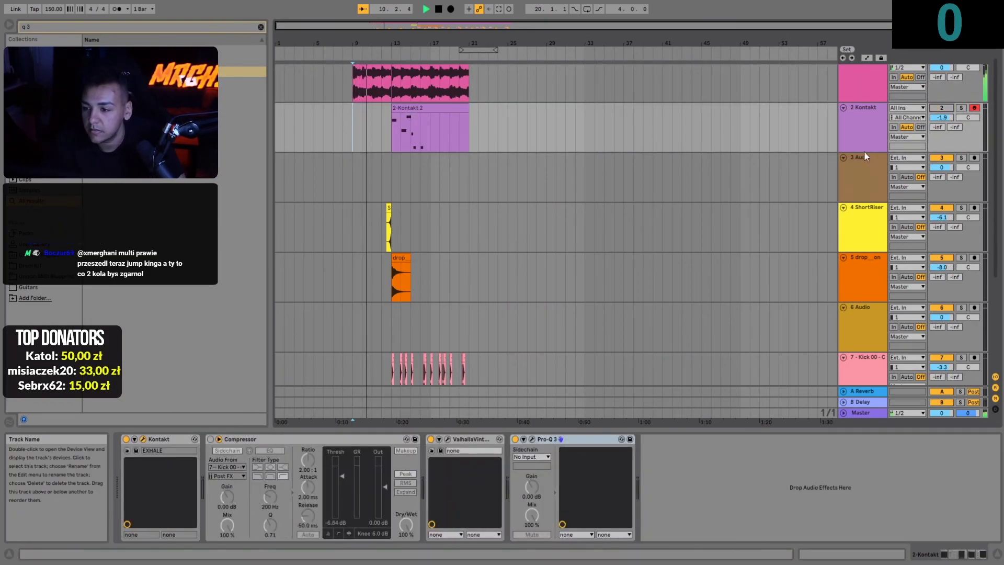
{"action": "scroll", "coordinate": [355, 94], "scroll_direction": "up", "scroll_amount": 10}
{"action": "scroll", "coordinate": [559, 124], "scroll_direction": "down", "scroll_amount": 5}
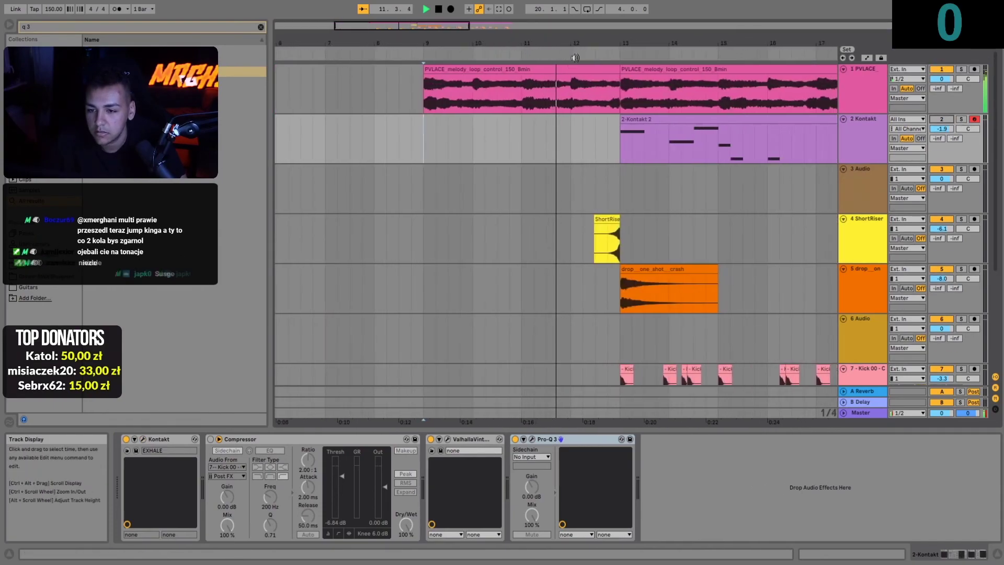
Step: Transpose the intro PVLACE loop clip at bar 9 to -12 st
{"action": "double_click", "coordinate": [576, 68]}
{"action": "key", "text": "space"}
{"action": "key", "text": "space"}
{"action": "left_click_drag", "start_coordinate": [170, 442], "coordinate": [170, 473]}
{"action": "key", "text": "space"}
{"action": "key", "text": "space"}
Step: Replay the transposed intro from bar 9 and set the PVLACE track volume to 0.9 dB
{"action": "key", "text": "space"}
{"action": "key", "text": "space"}
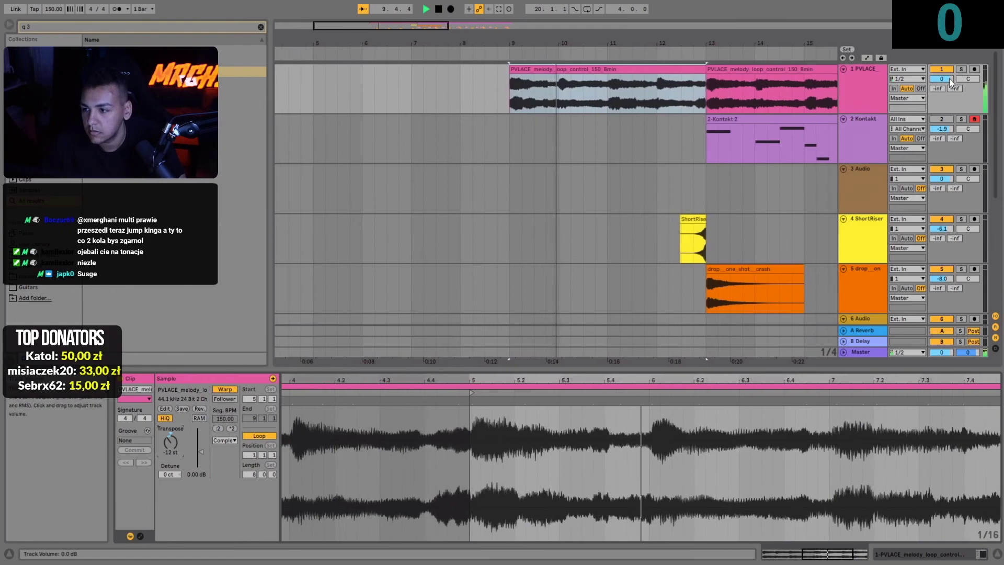
{"action": "left_click_drag", "start_coordinate": [948, 81], "coordinate": [949, 78]}
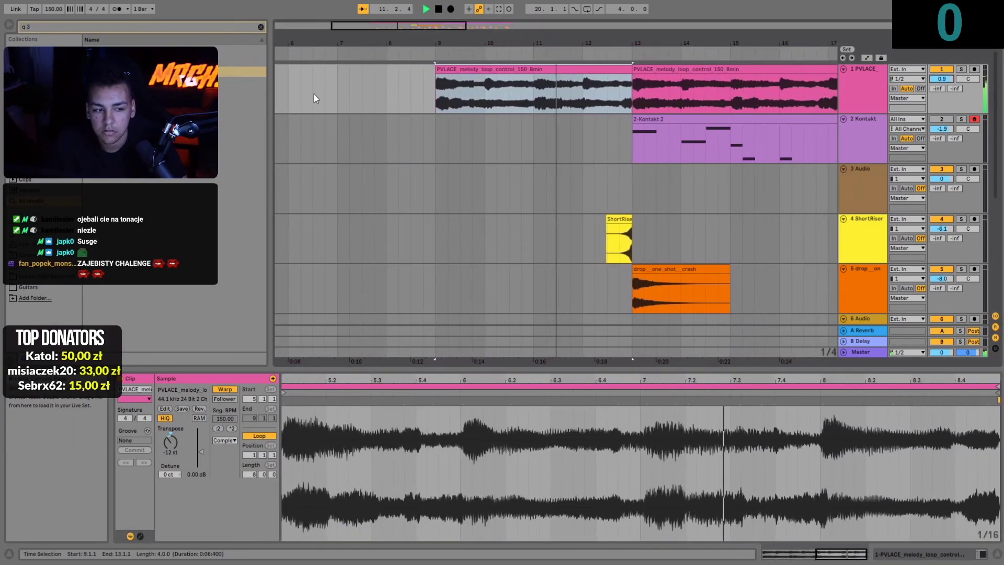
Step: Copy the clap at 14.3 to 13.3 on the main Clap 01 track
{"action": "scroll", "coordinate": [657, 197], "scroll_direction": "down", "scroll_amount": 5}
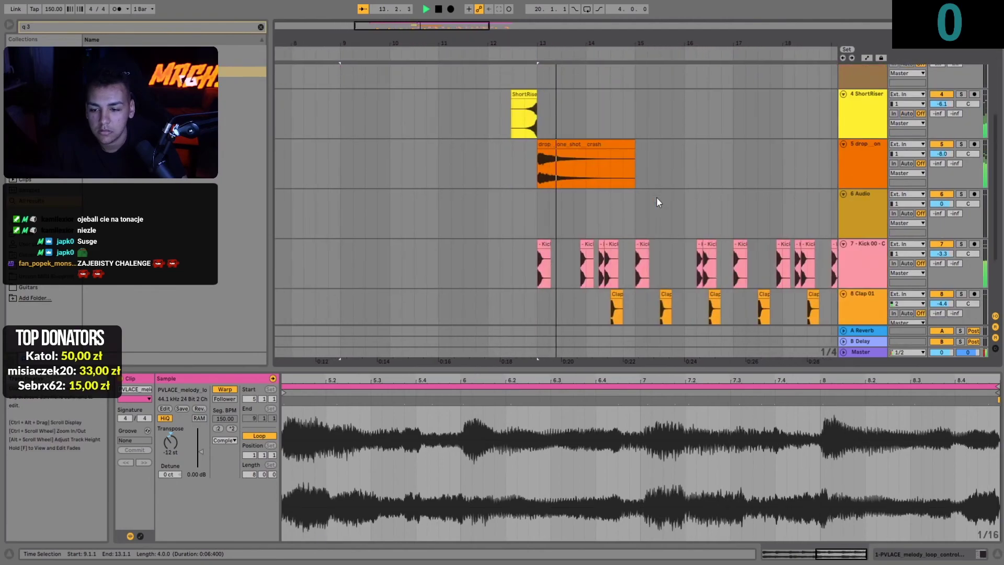
{"action": "left_click_drag", "start_coordinate": [563, 206], "coordinate": [513, 209]}
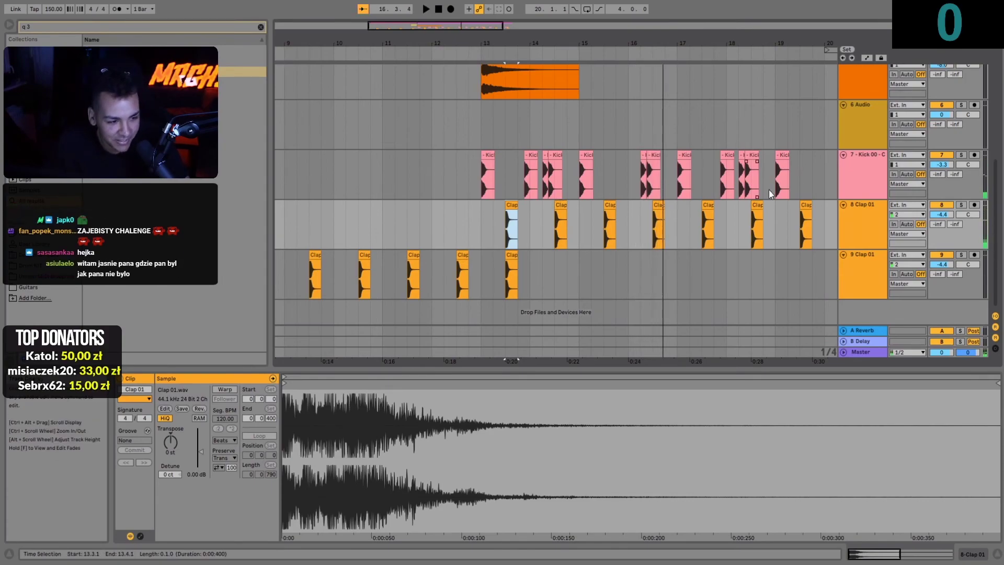
Step: Select the range from bar 9 to bar 21 across all tracks and delete every clip in it
{"action": "scroll", "coordinate": [634, 118], "scroll_direction": "up", "scroll_amount": 5}
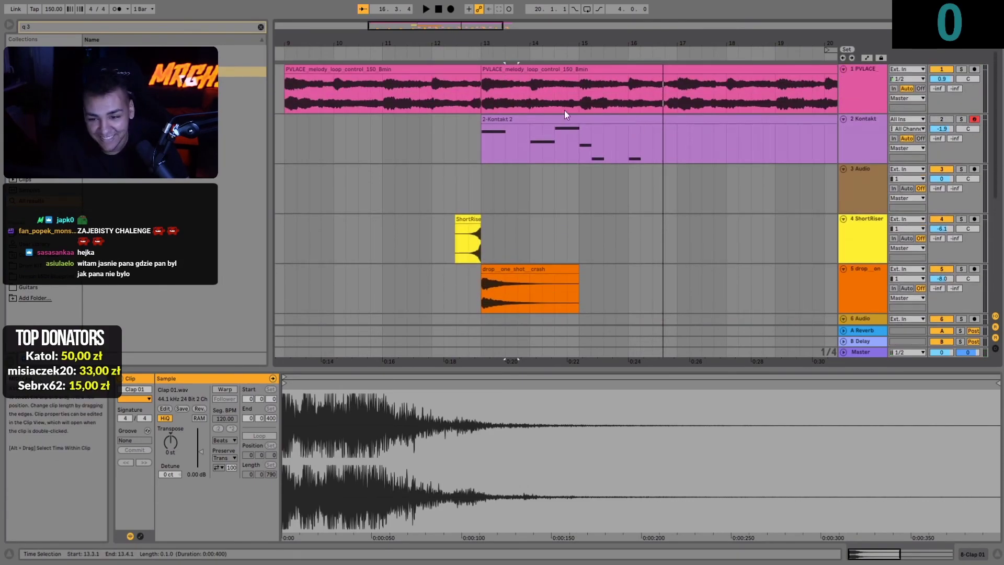
{"action": "left_click", "coordinate": [504, 94]}
{"action": "scroll", "coordinate": [501, 93], "scroll_direction": "down", "scroll_amount": 5}
{"action": "left_click_drag", "start_coordinate": [352, 89], "coordinate": [475, 300]}
{"action": "scroll", "coordinate": [467, 275], "scroll_direction": "down", "scroll_amount": 4}
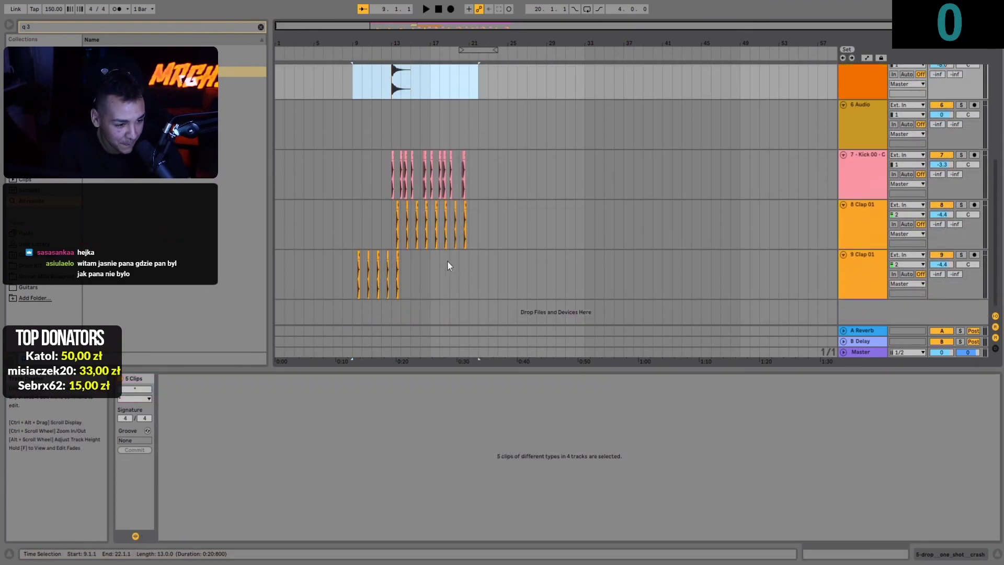
{"action": "left_click", "coordinate": [450, 265]}
{"action": "key", "text": "ctrl+z"}
{"action": "key", "text": "ctrl+z"}
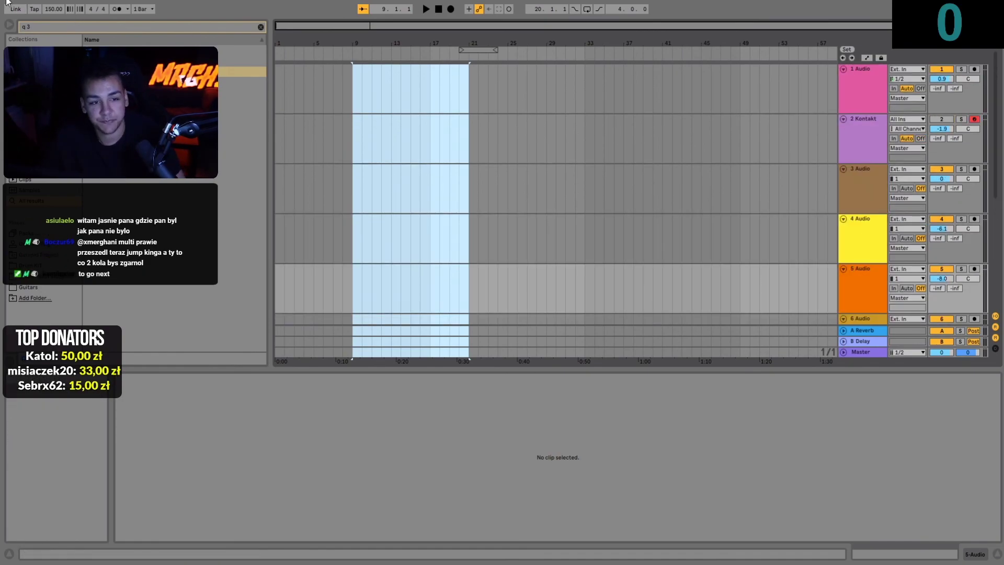
{"action": "left_click", "coordinate": [365, 119]}
{"action": "left_click", "coordinate": [350, 89]}
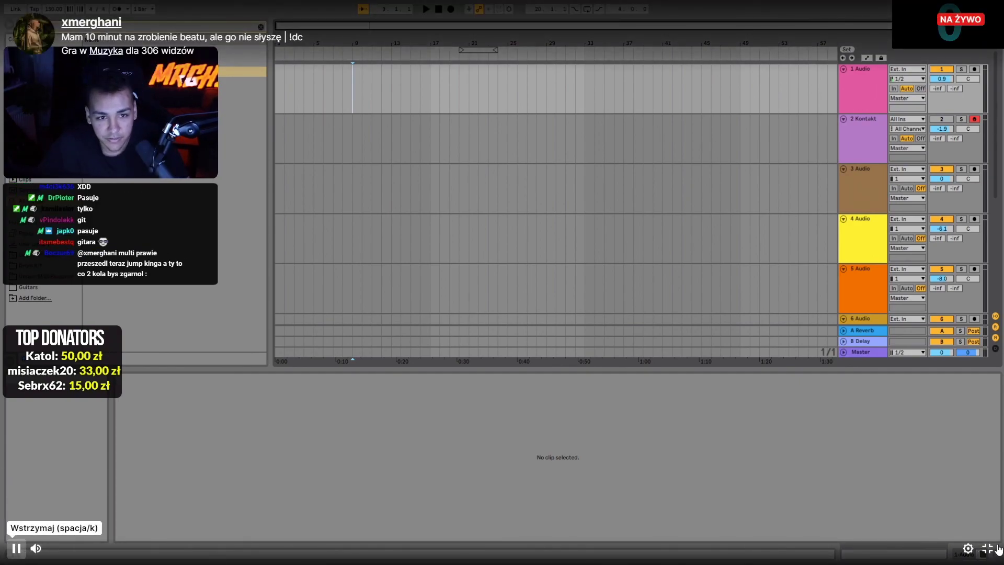
{"action": "key", "text": "space"}
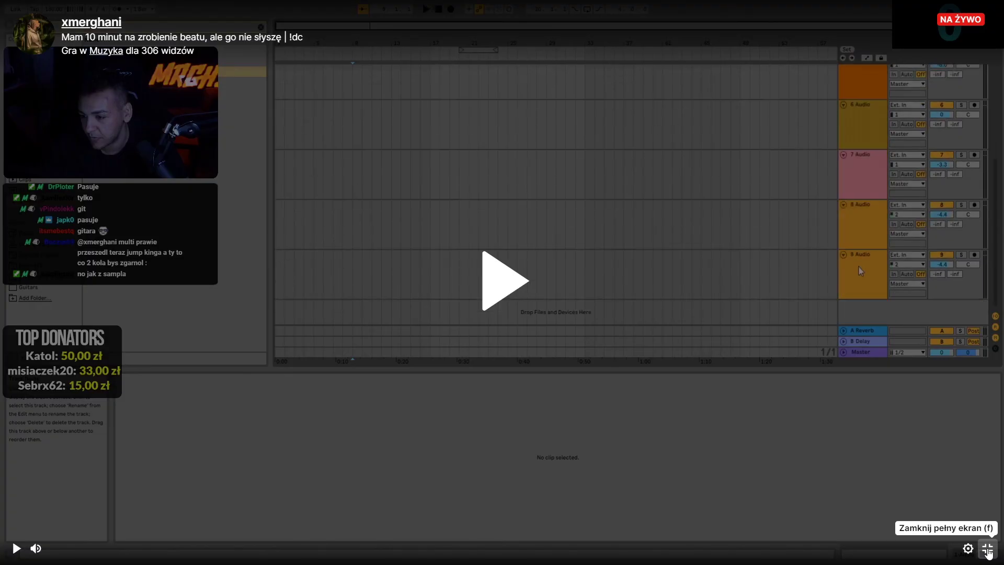